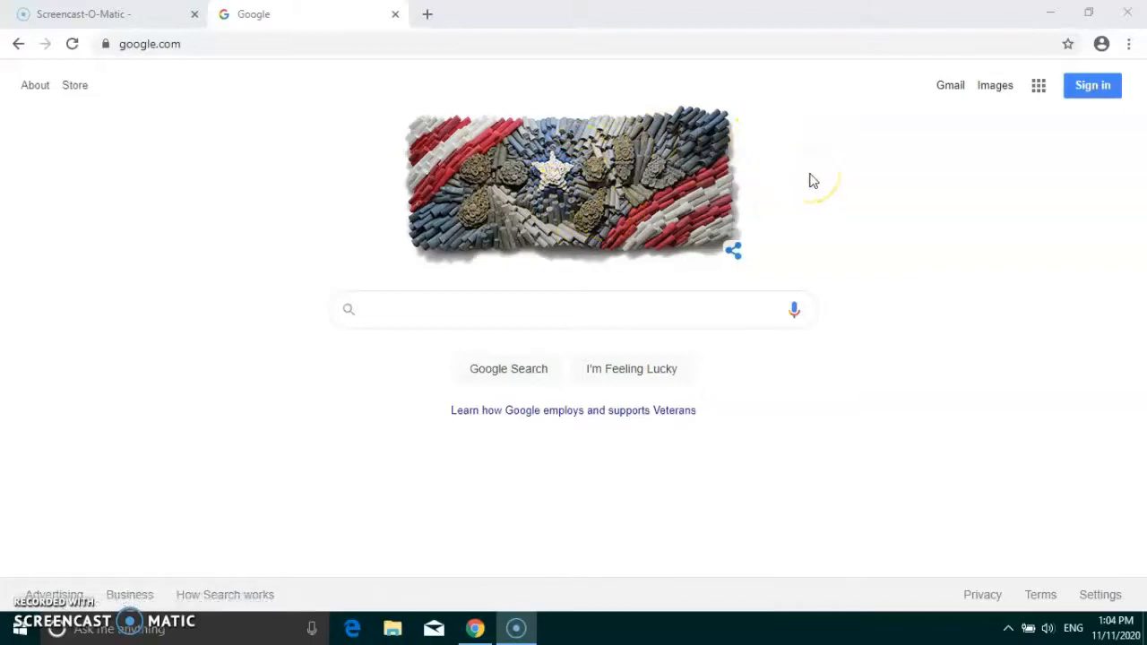
pyautogui.click(1040, 90)
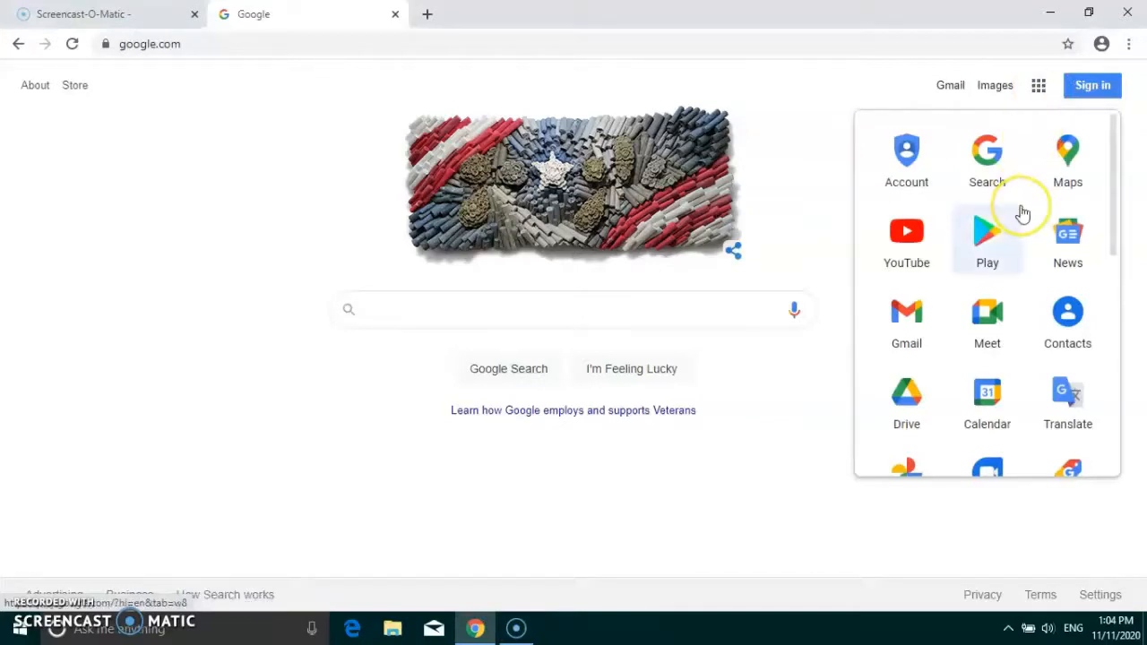
pyautogui.scroll(-5, 1022, 213)
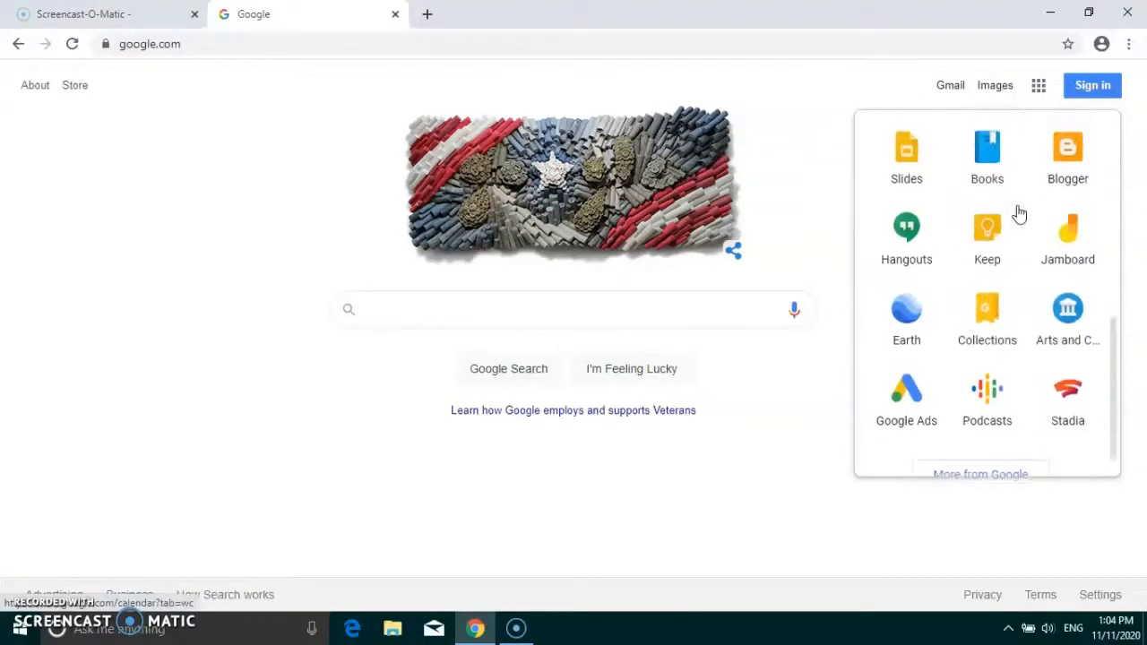
pyautogui.scroll(5, 1017, 213)
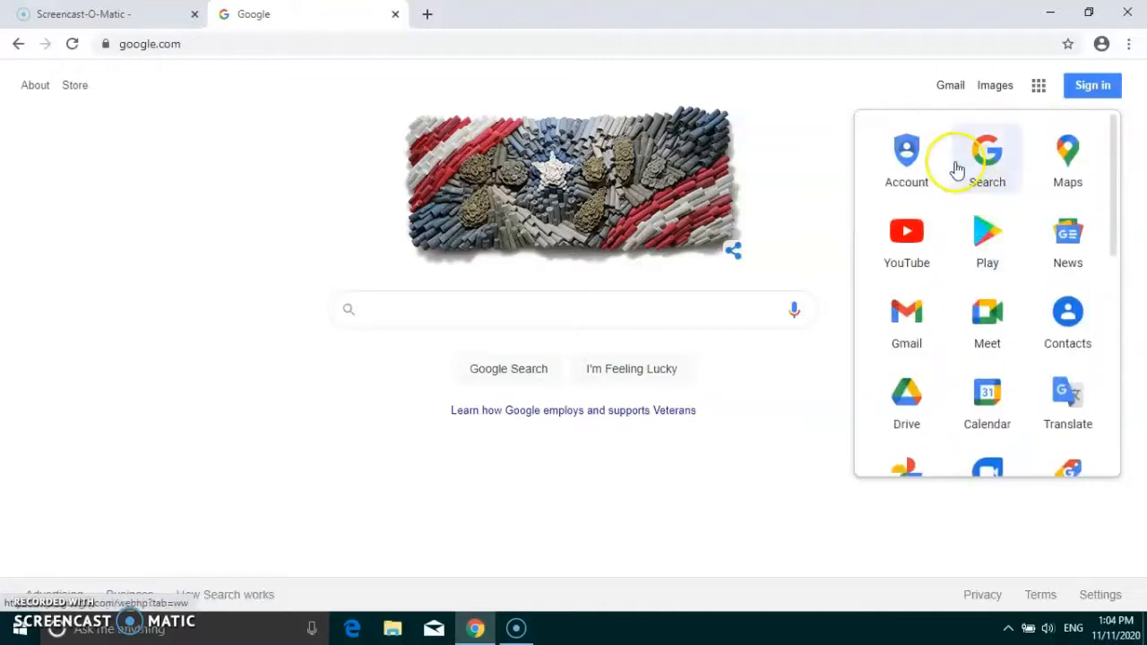
pyautogui.click(913, 399)
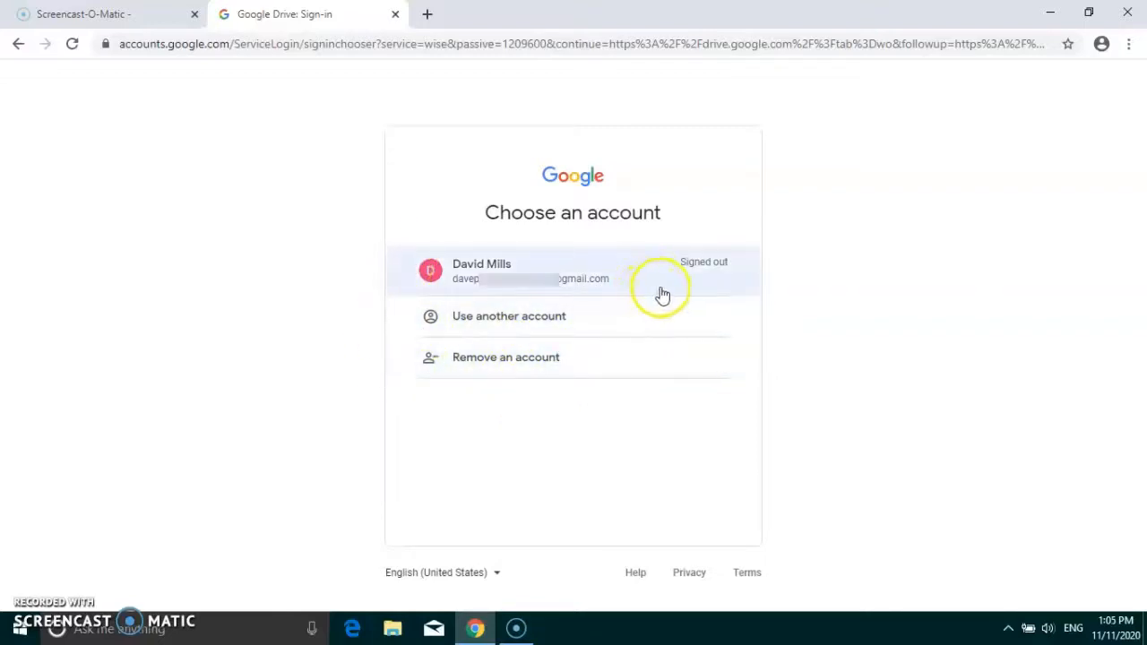
pyautogui.click(18, 43)
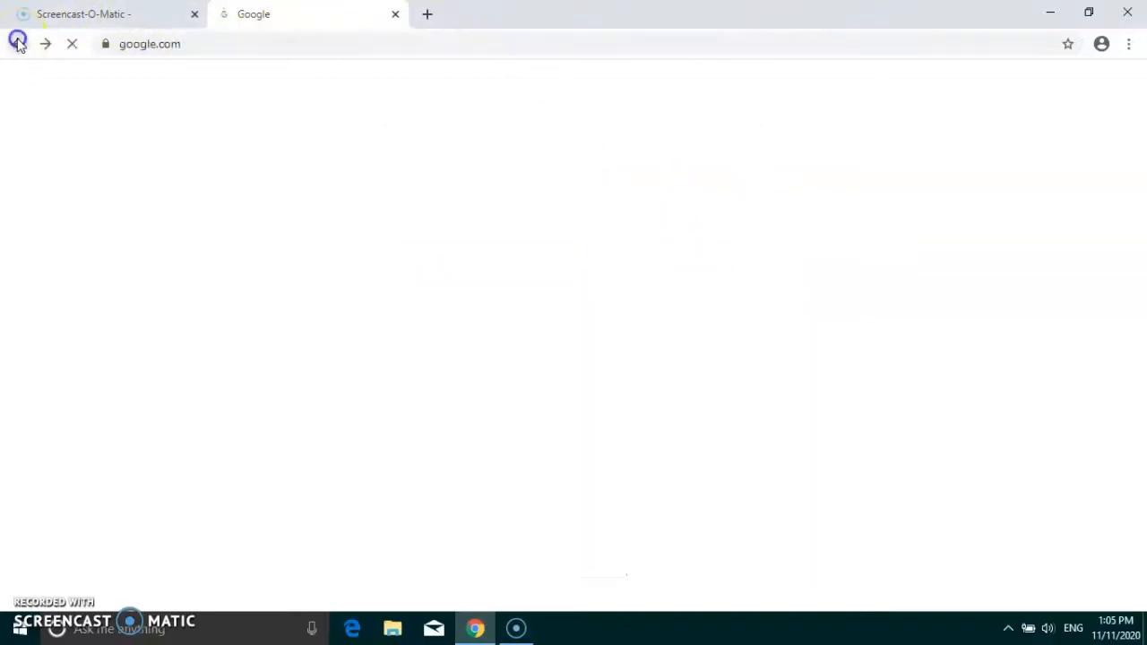
# - Go to the Google Drive website at drive.google.com
pyautogui.click(211, 42)
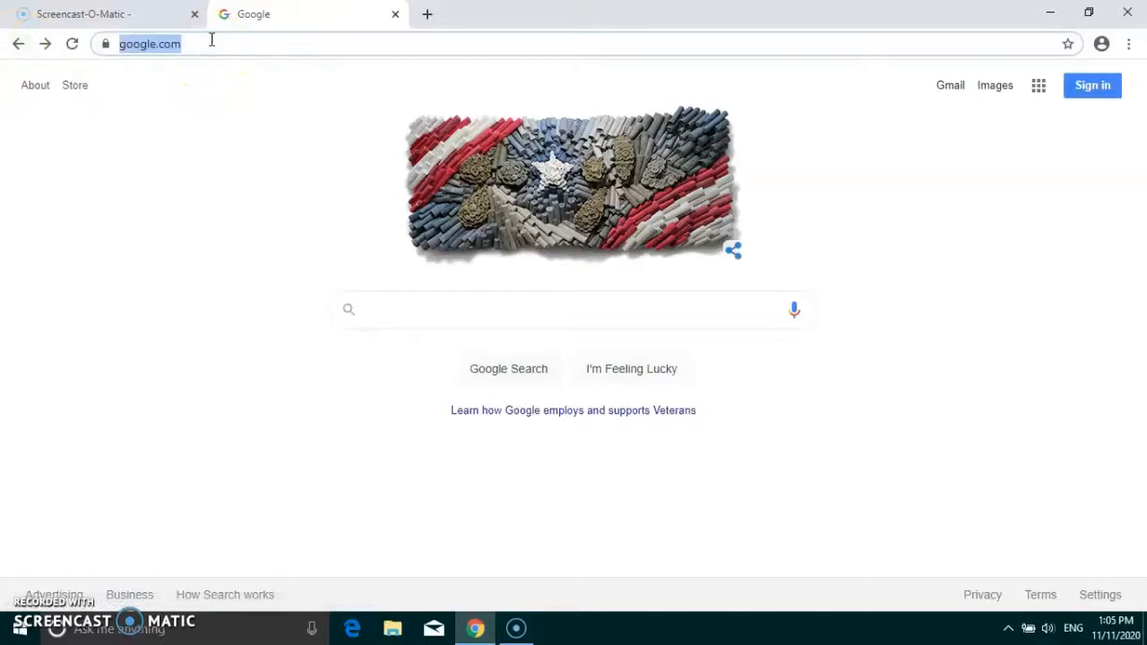
pyautogui.write('d')
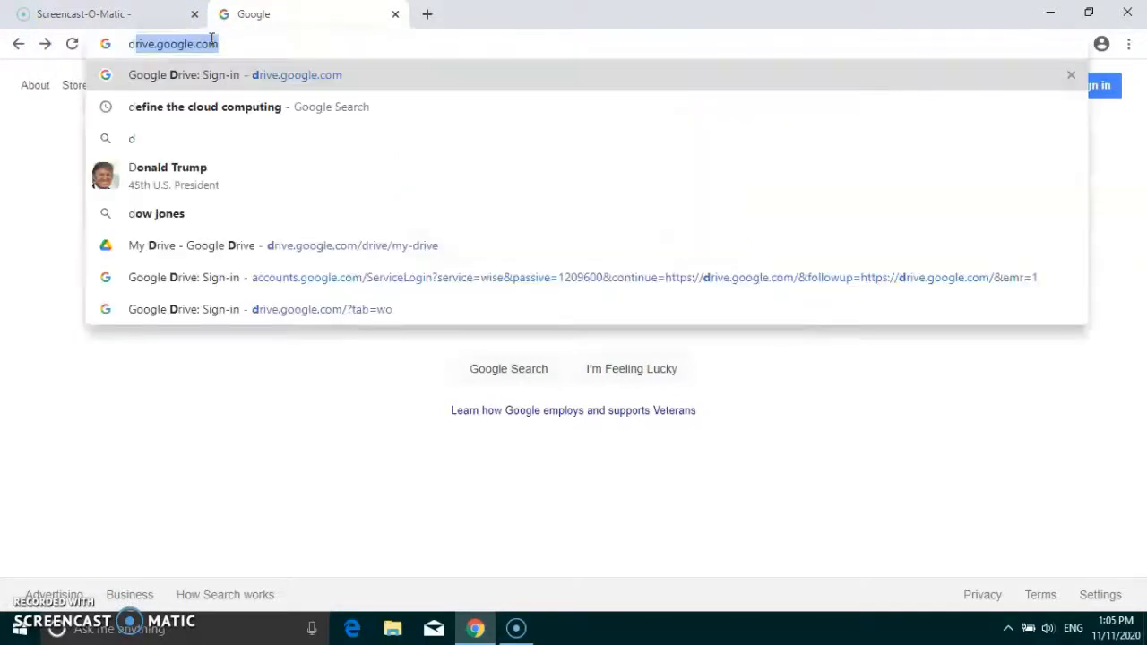
pyautogui.write('rive.')
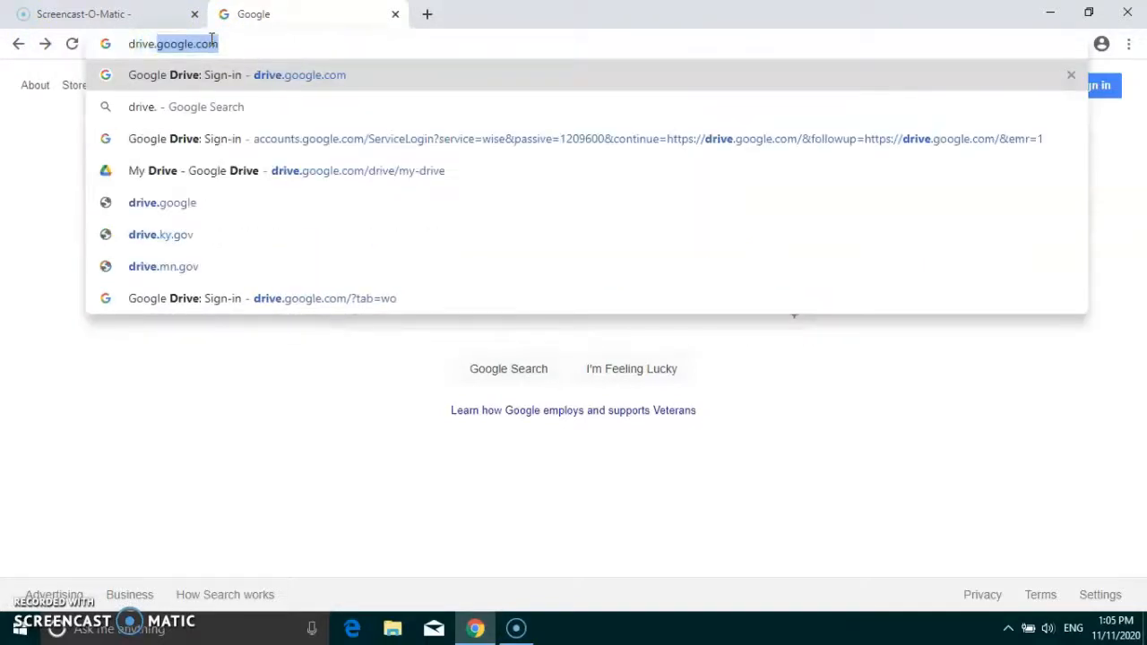
pyautogui.write('google.com')
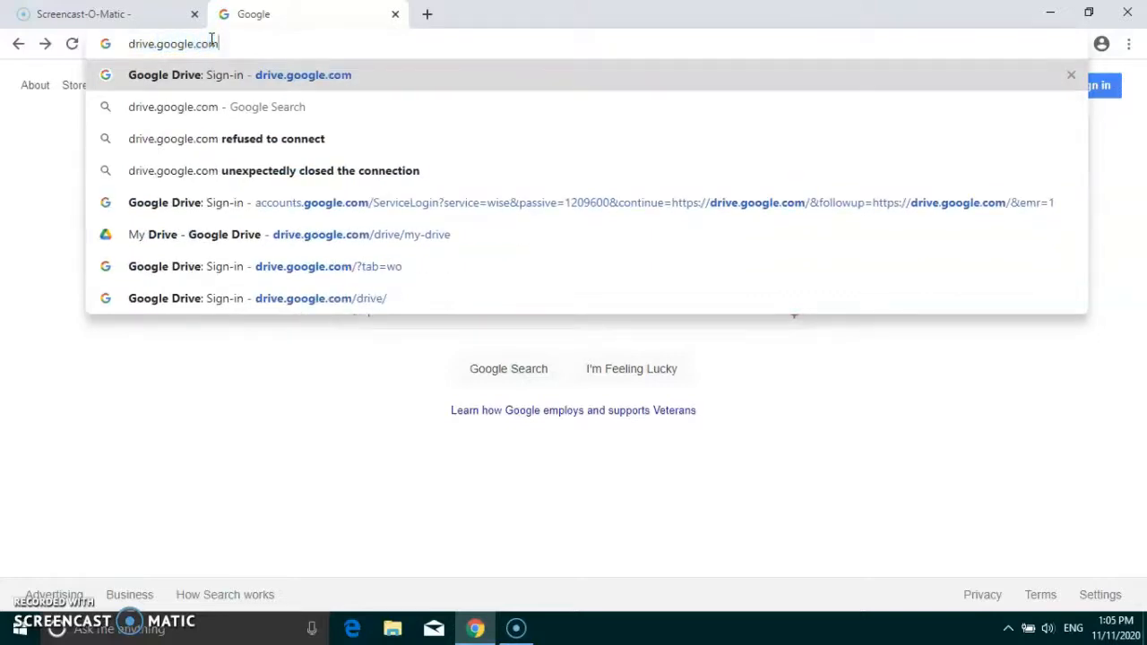
pyautogui.press('Return')
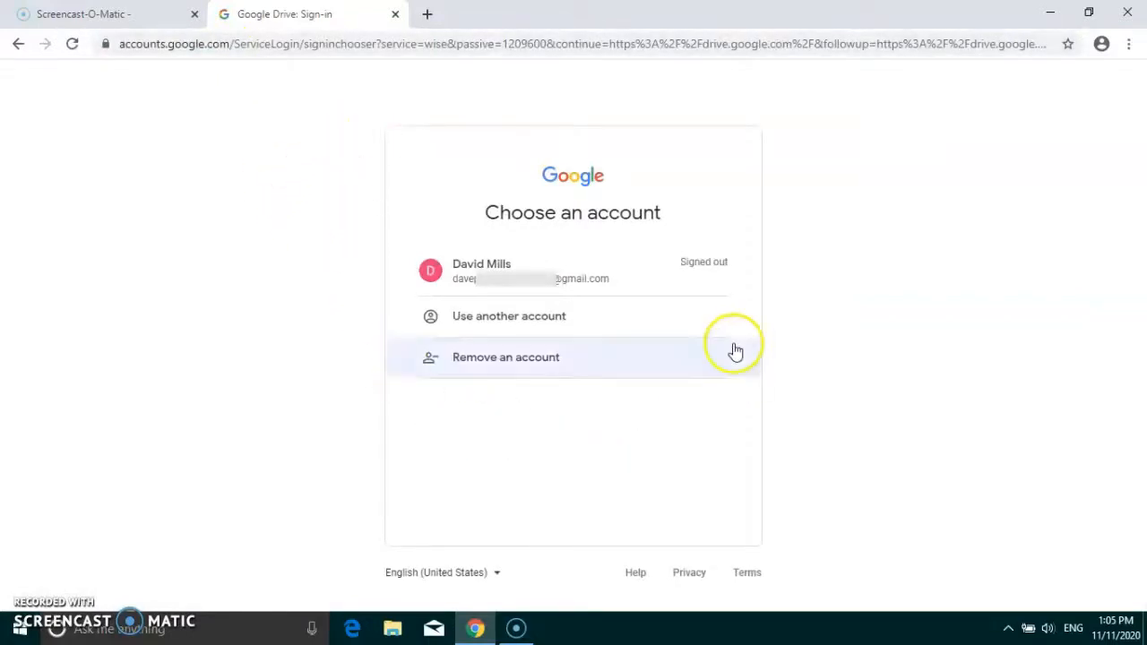
# - Sign in to Google Drive with the saved, signed-out account by entering the account password
pyautogui.click(479, 264)
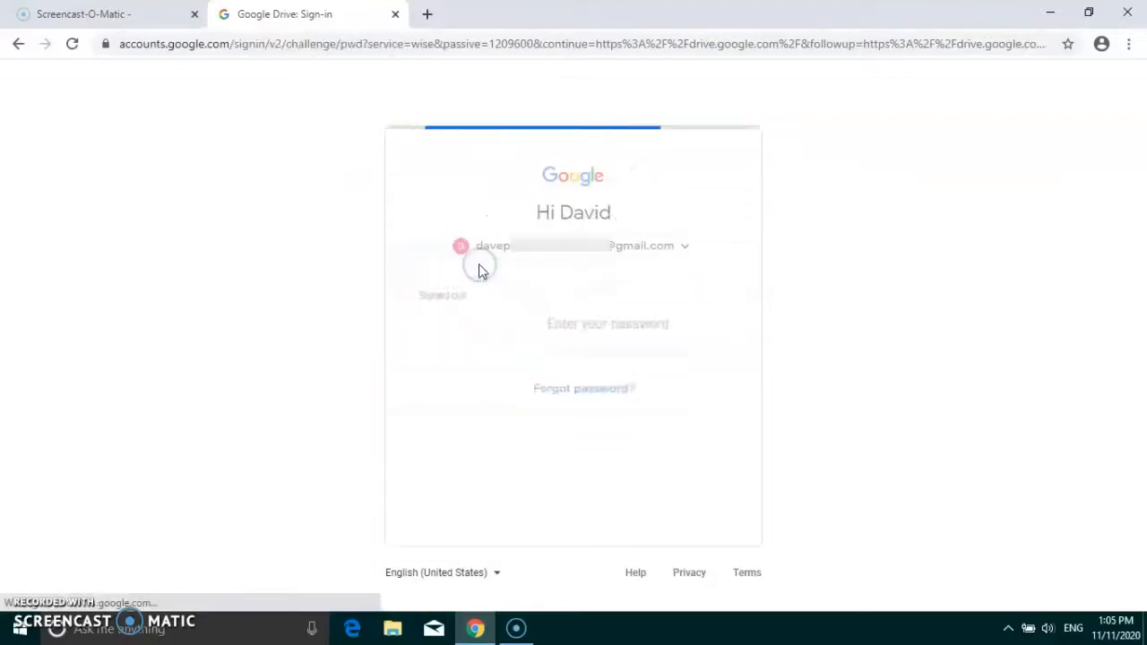
pyautogui.click(438, 325)
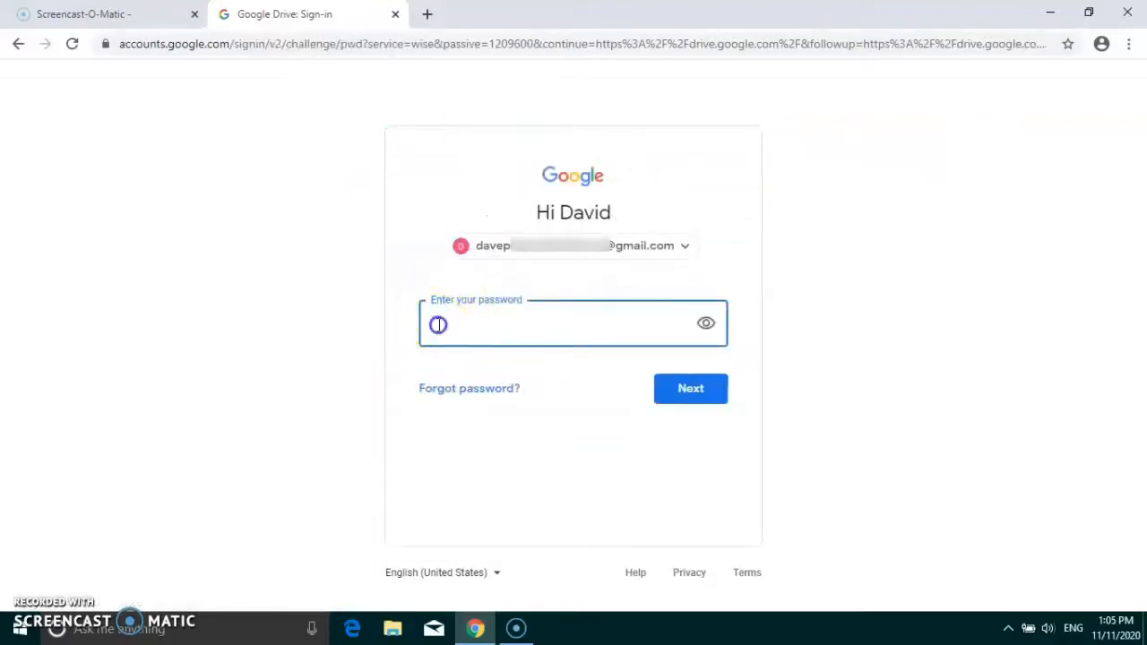
pyautogui.write('•••••')
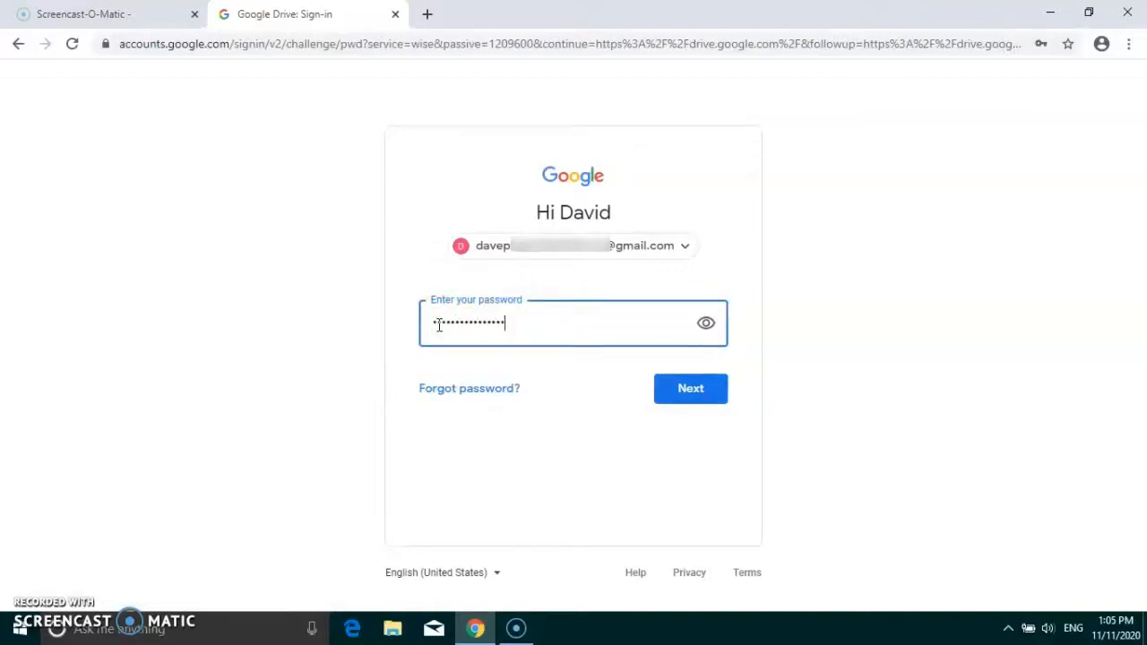
pyautogui.click(696, 391)
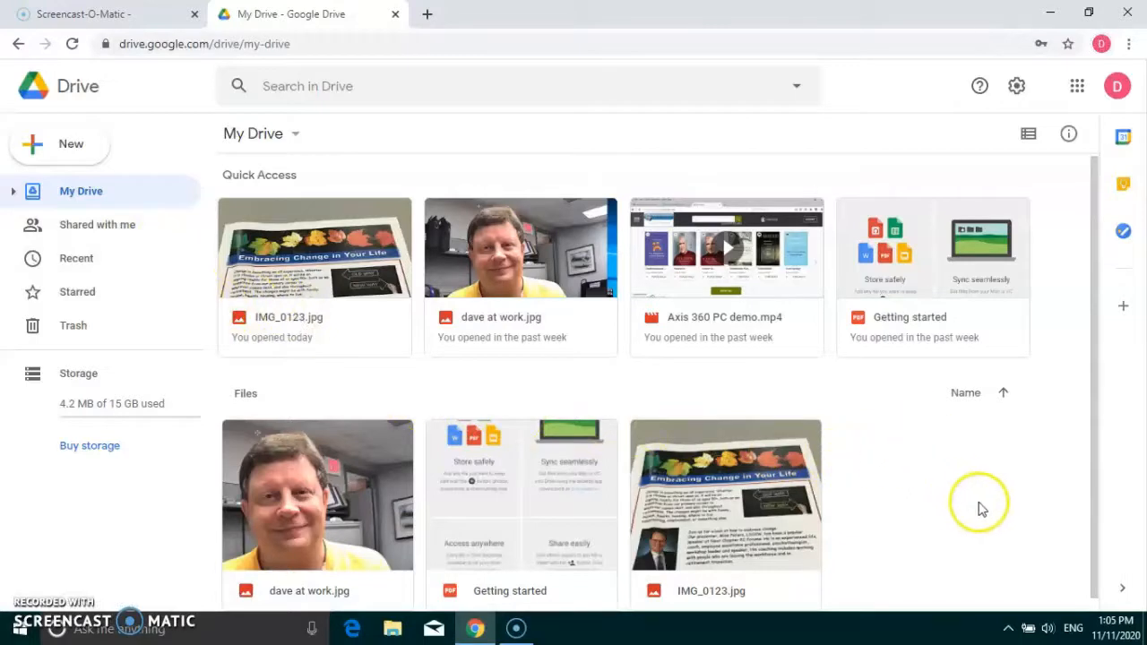
# - Look over the files in My Drive and switch the file display from grid to list layout
pyautogui.scroll(-1, 1080, 376)
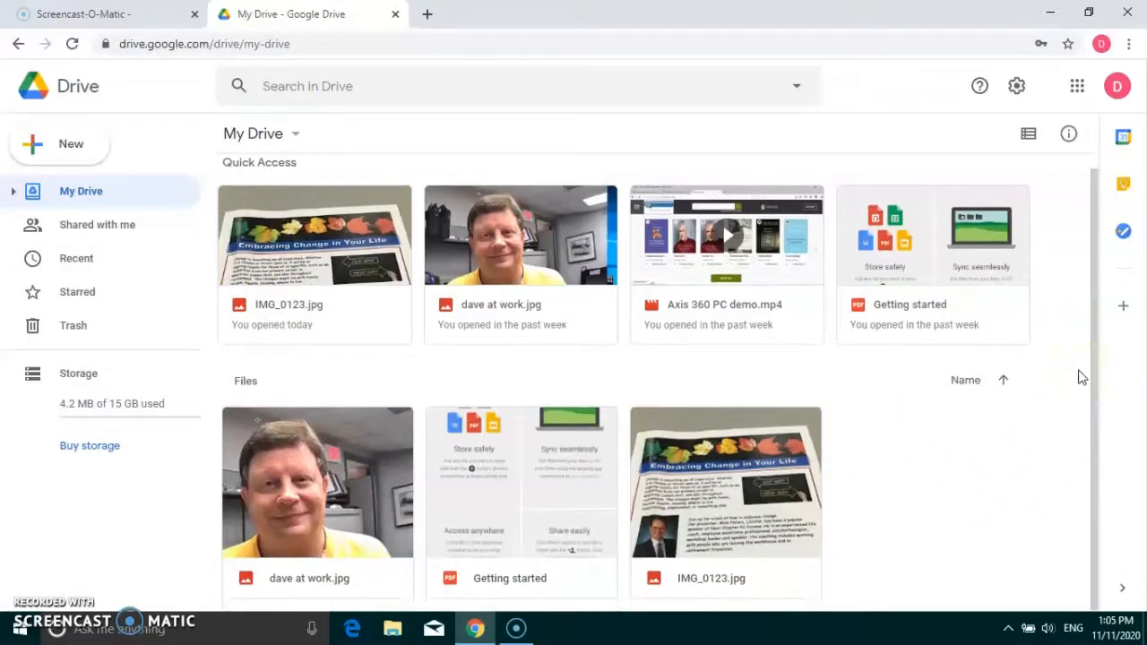
pyautogui.scroll(1, 1080, 376)
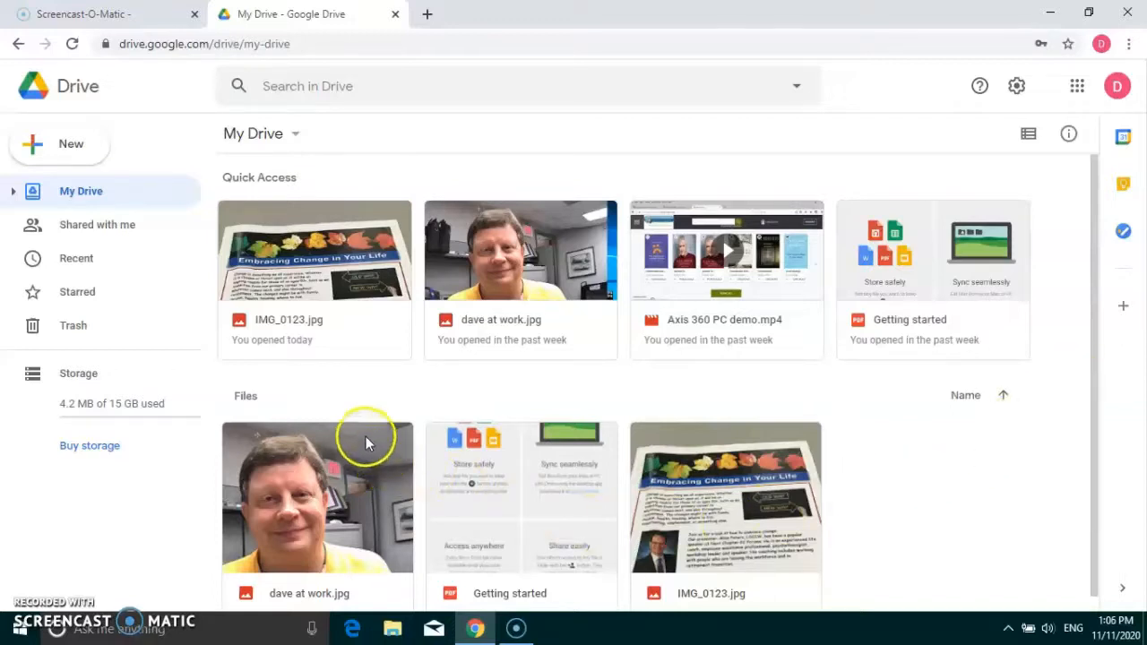
pyautogui.scroll(-1, 365, 437)
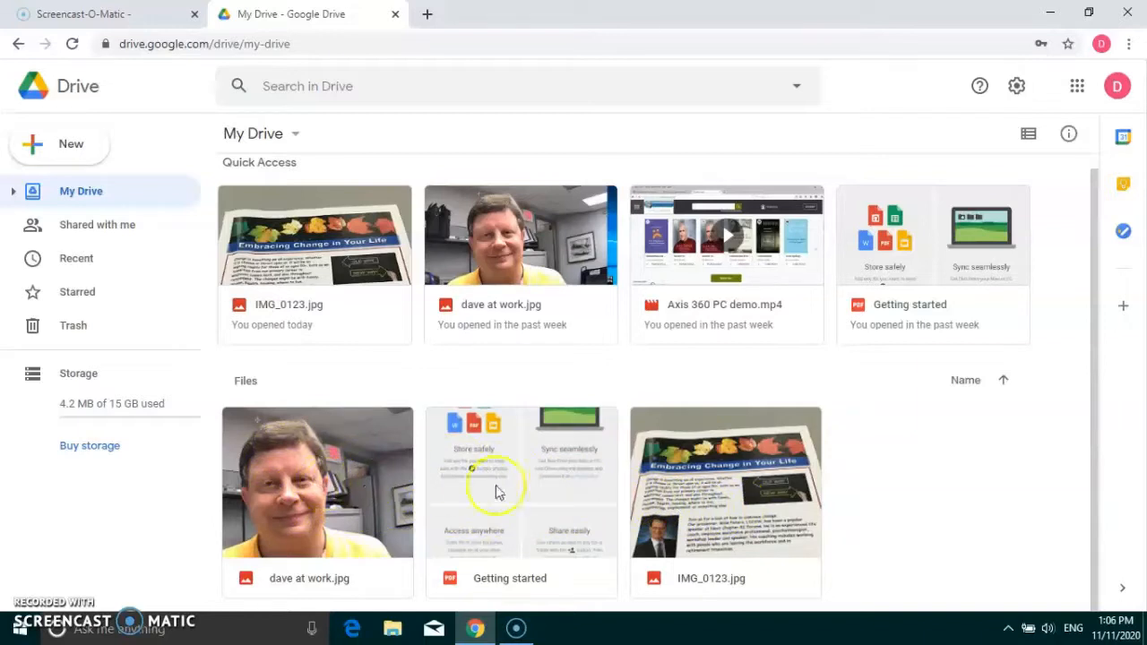
pyautogui.scroll(1, 740, 525)
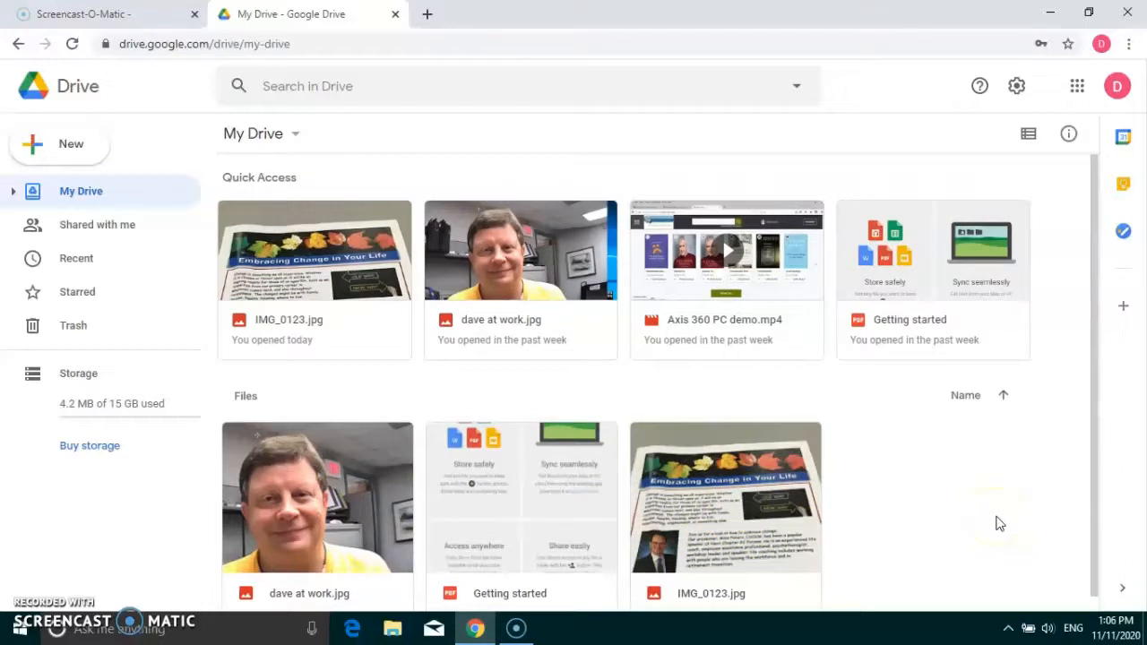
pyautogui.click(1030, 137)
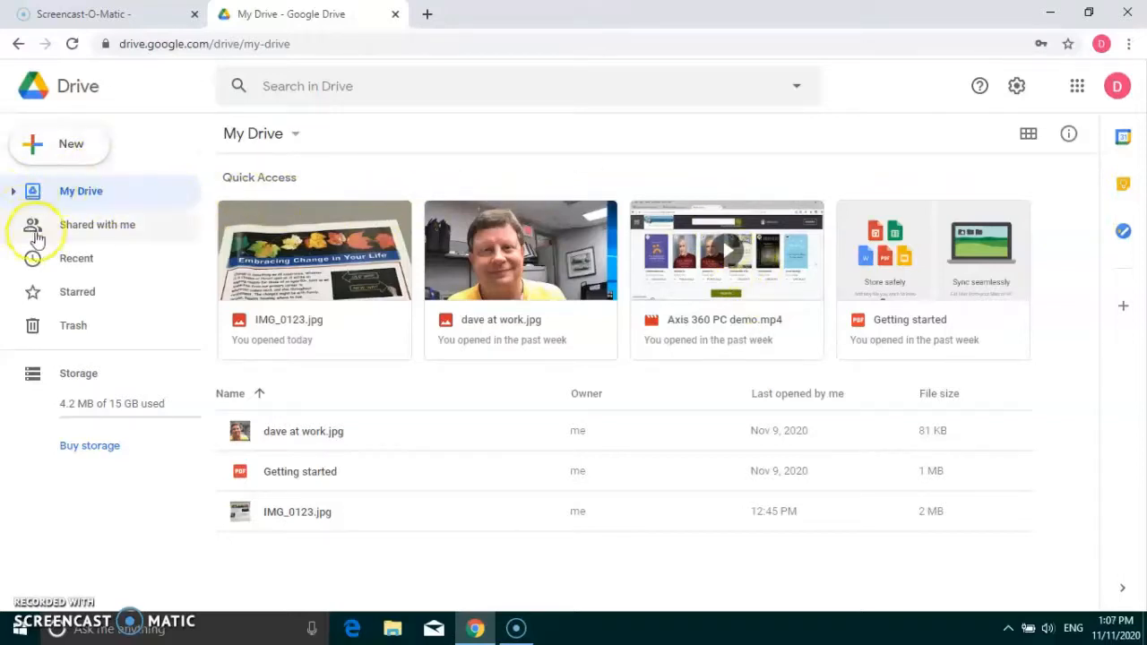
# - View the files shared with this account, and return to My Drive
pyautogui.click(100, 228)
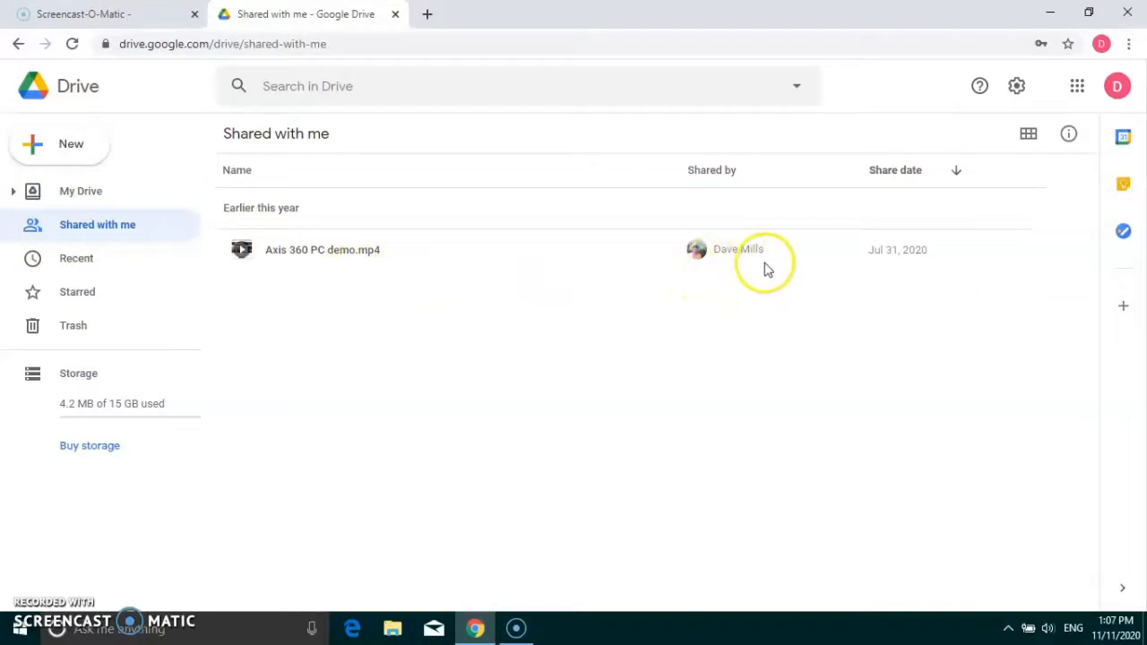
pyautogui.click(79, 191)
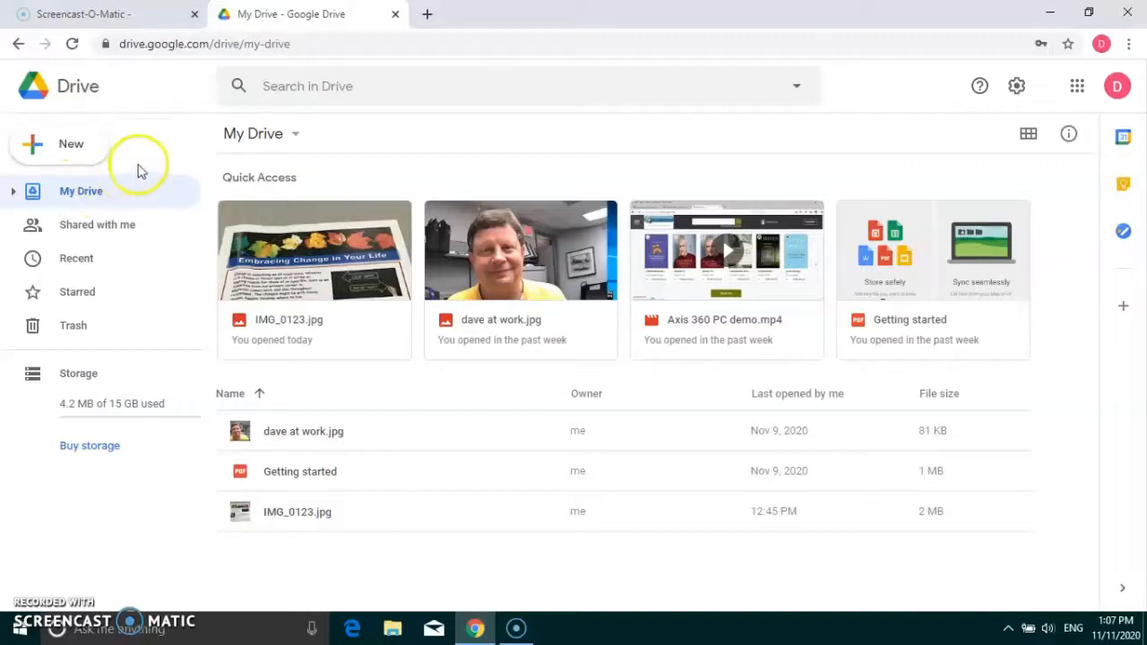
# - Create a new folder named Documents in My Drive
pyautogui.click(71, 146)
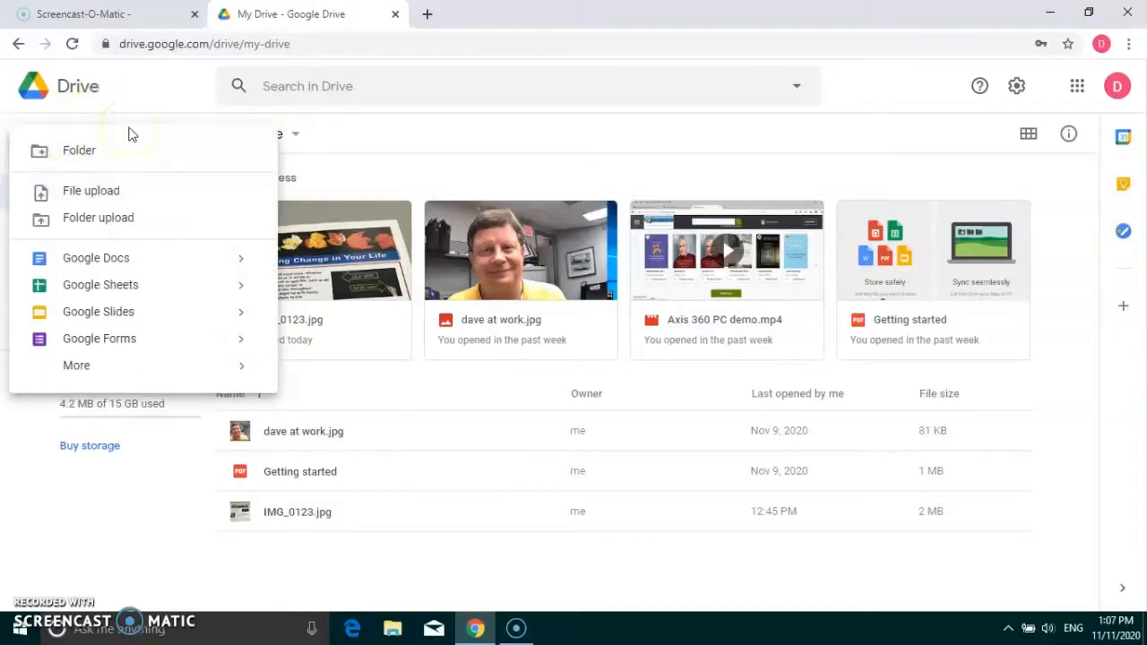
pyautogui.click(73, 153)
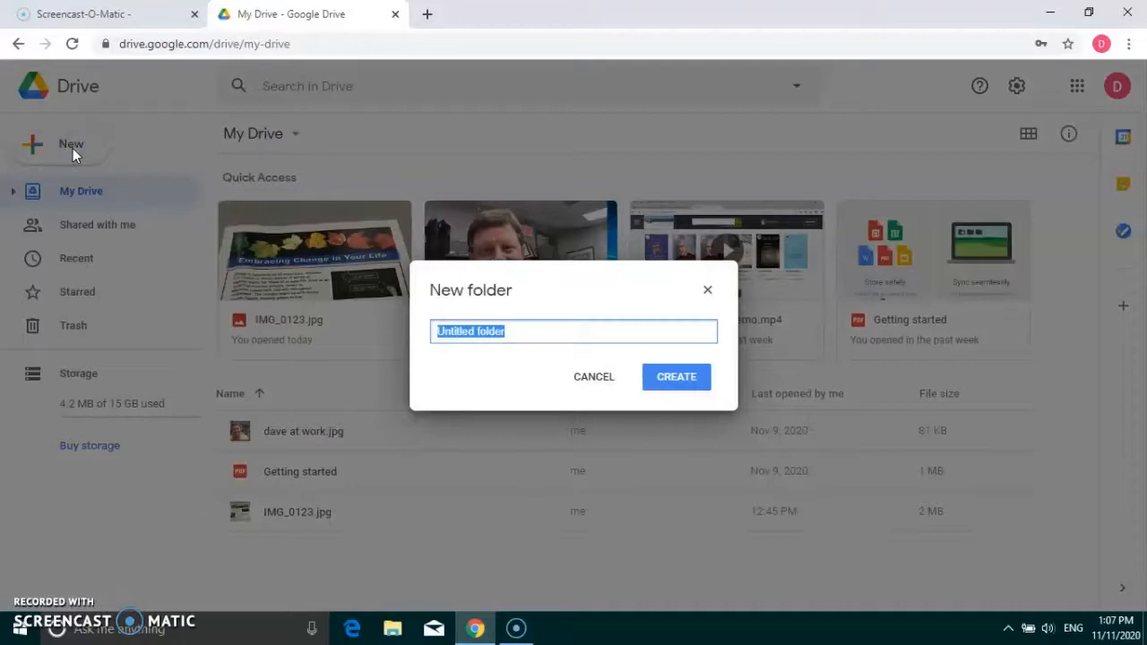
pyautogui.write('Documents')
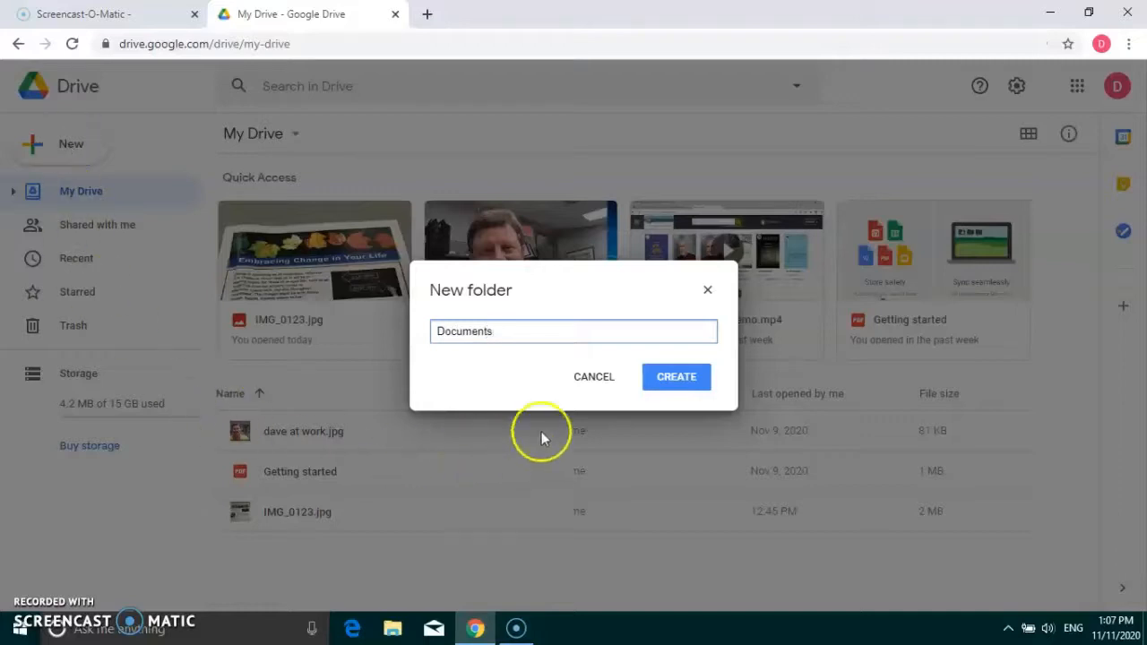
pyautogui.click(683, 379)
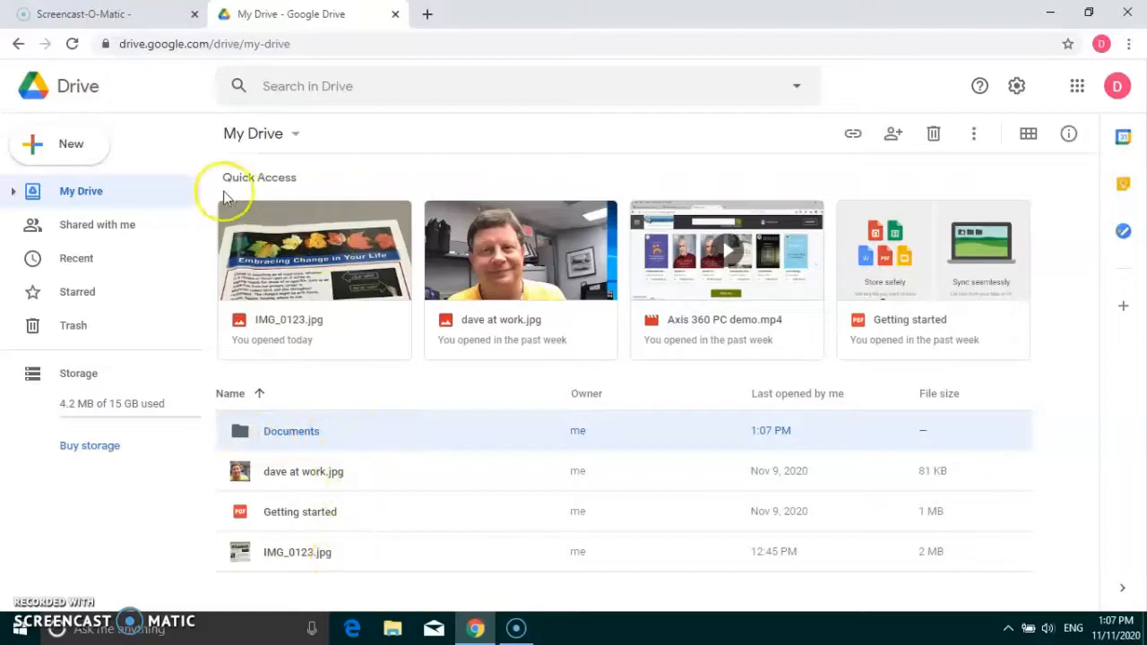
# - Create a new folder named Pictures in My Drive
pyautogui.click(77, 151)
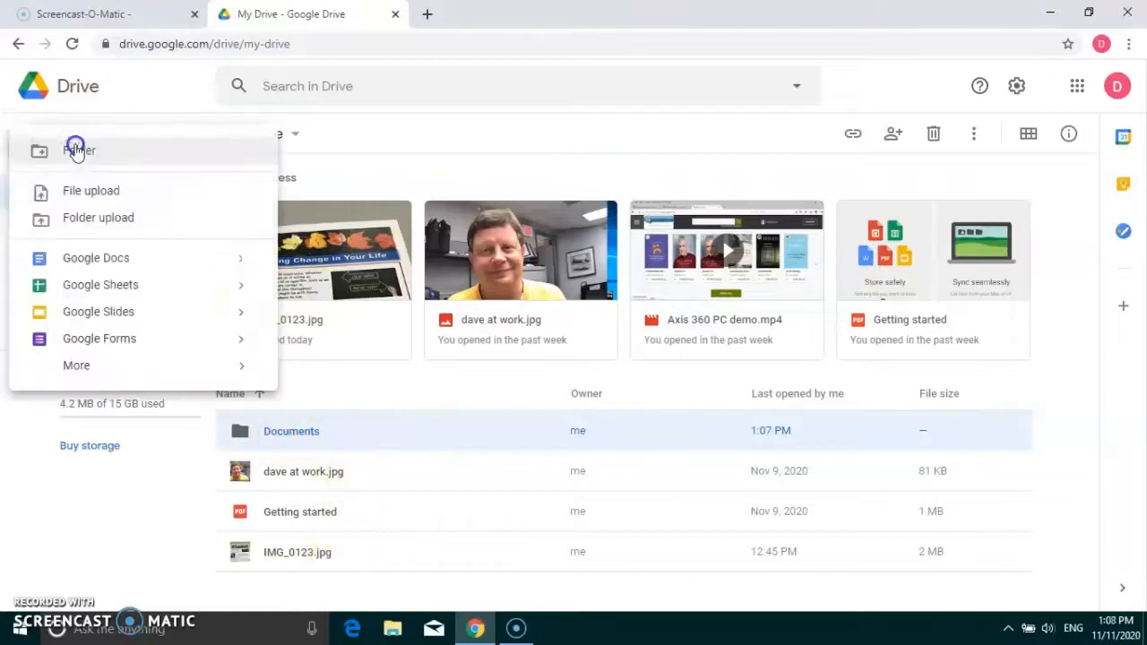
pyautogui.click(86, 150)
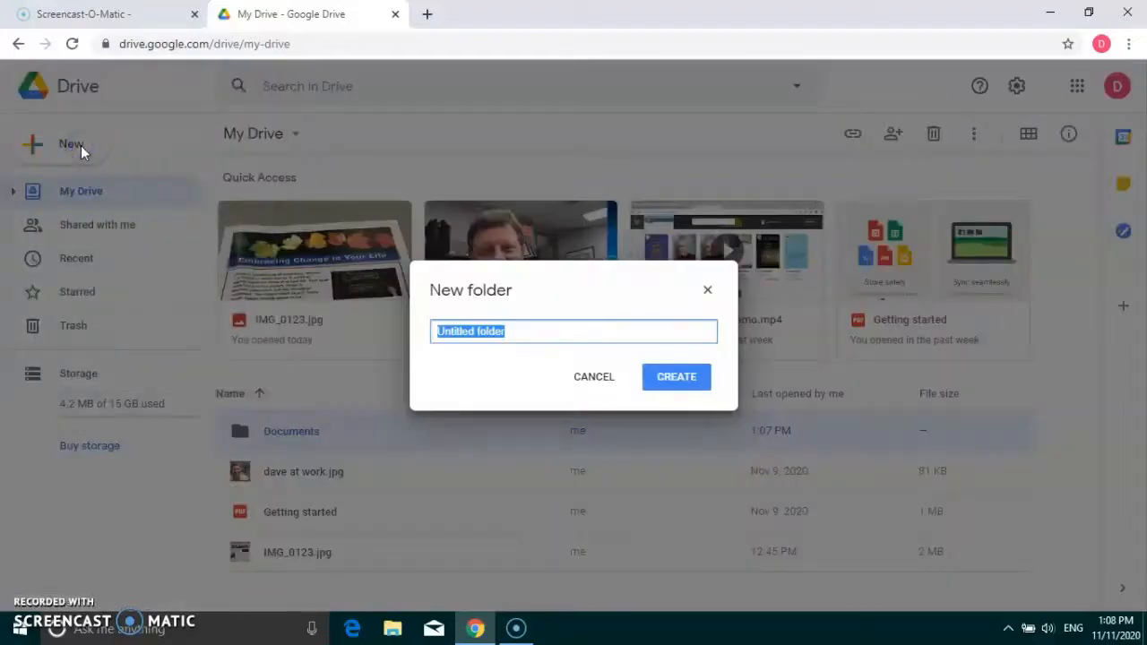
pyautogui.write('Pictures')
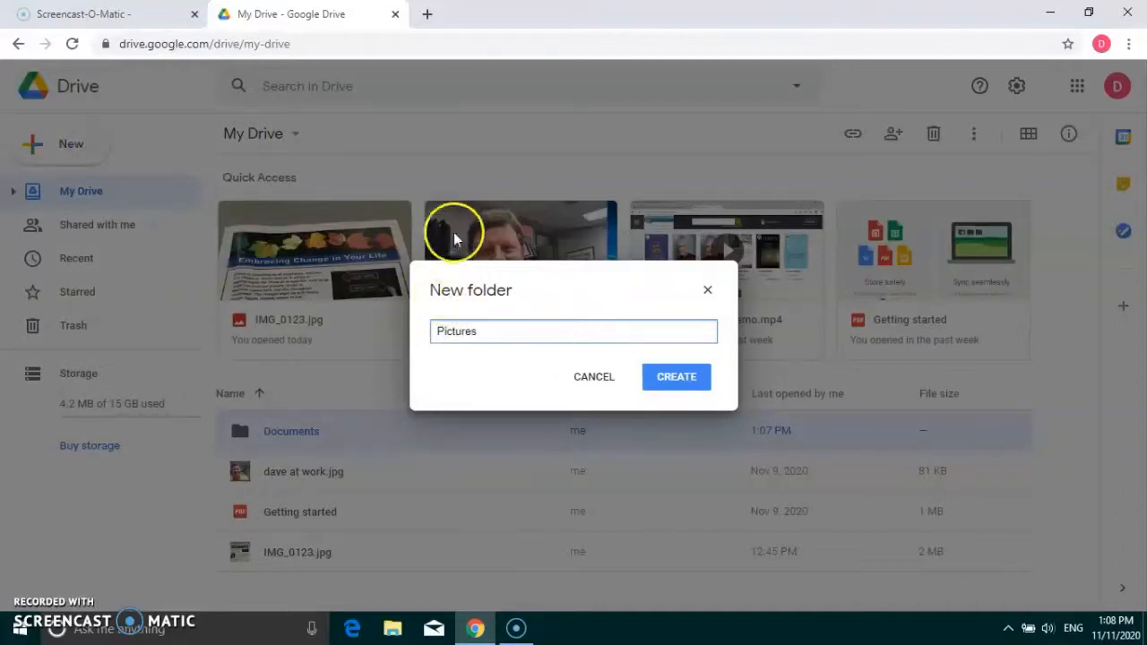
pyautogui.click(688, 380)
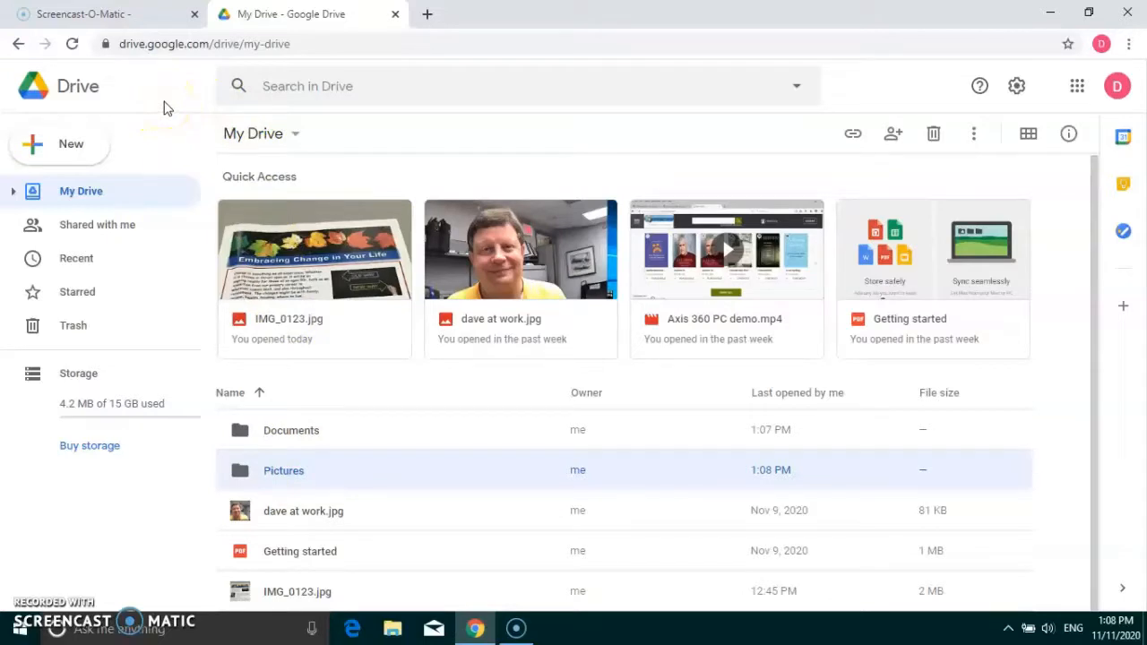
# - Upload the Word file "sample document" from the computer's Desktop to My Drive and dismiss the upload notice
pyautogui.click(68, 143)
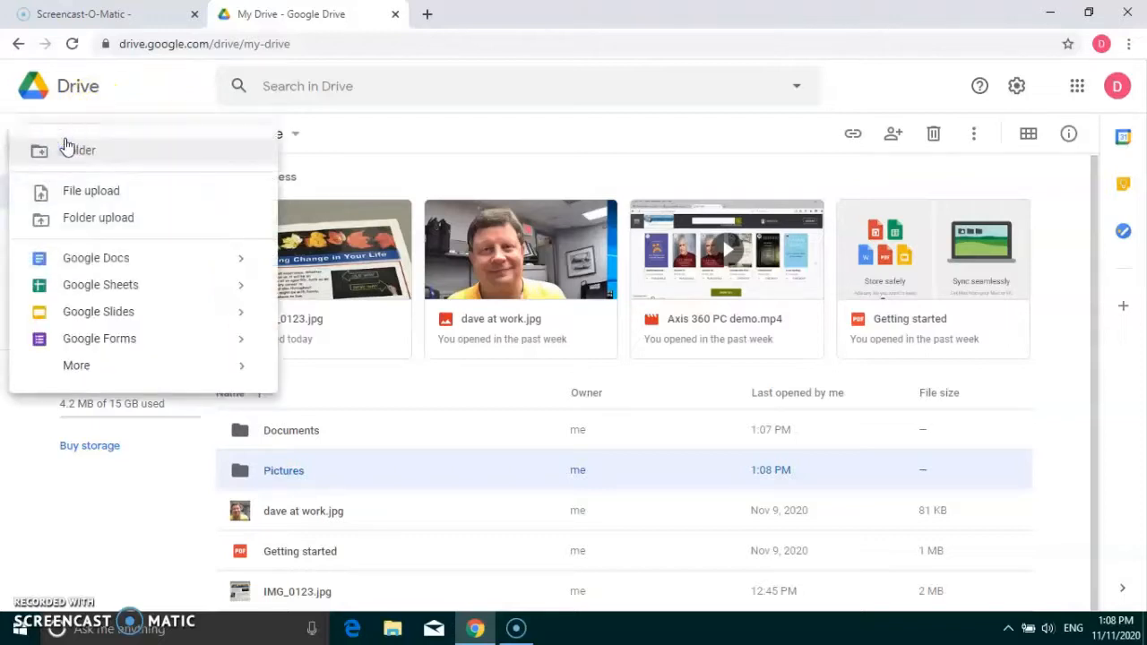
pyautogui.click(93, 193)
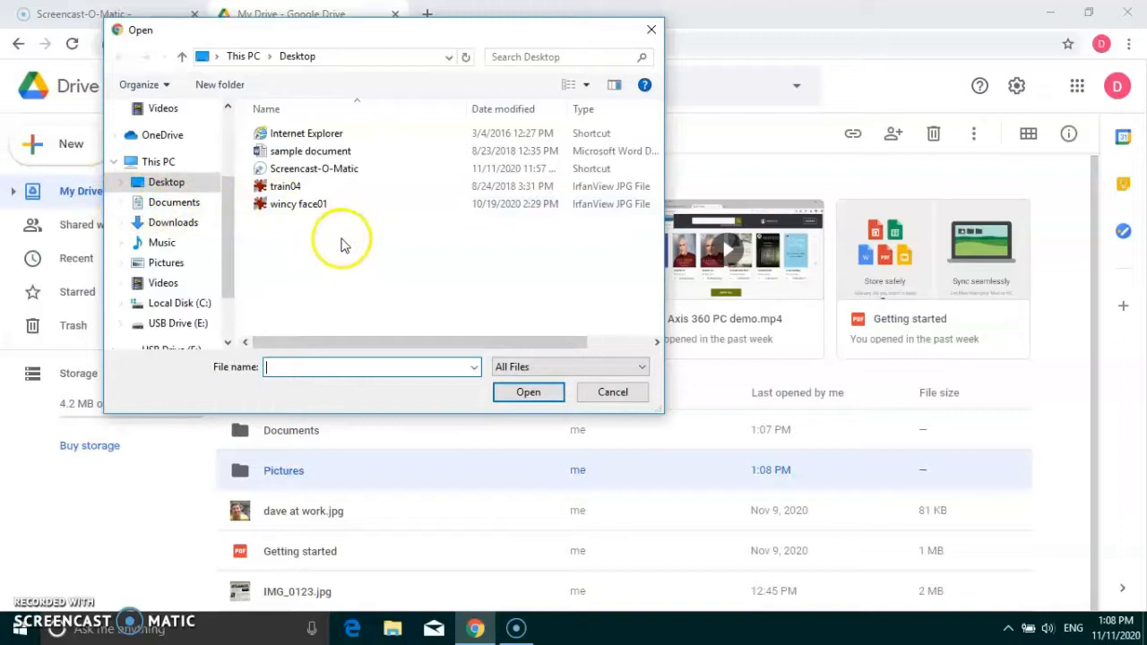
pyautogui.click(287, 153)
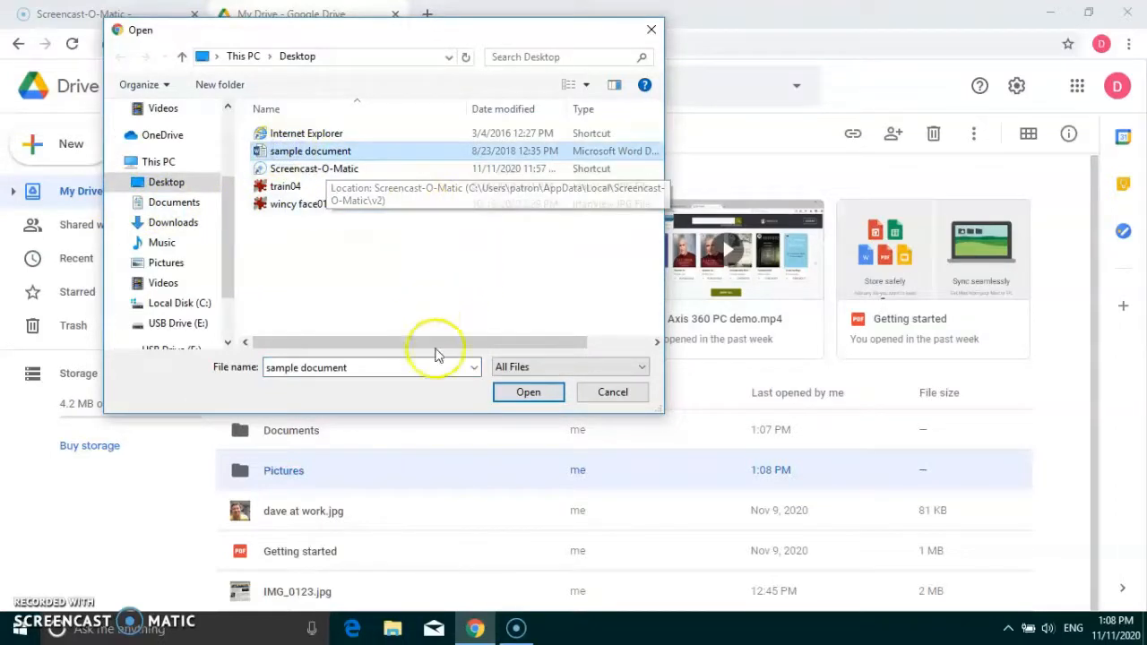
pyautogui.click(527, 394)
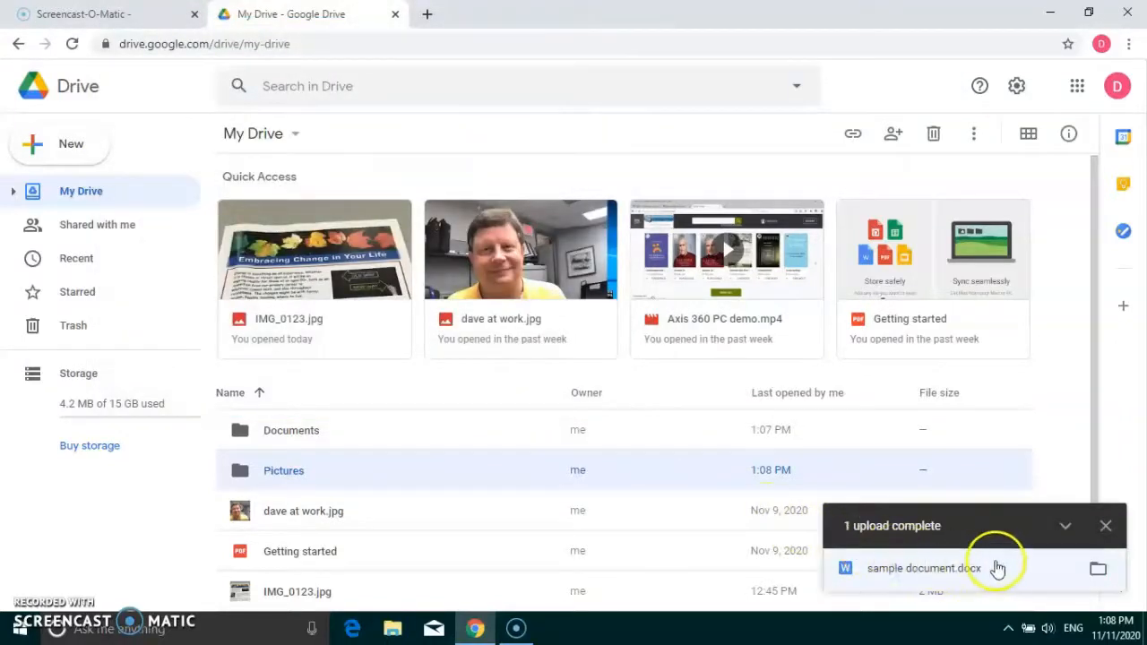
pyautogui.click(1106, 526)
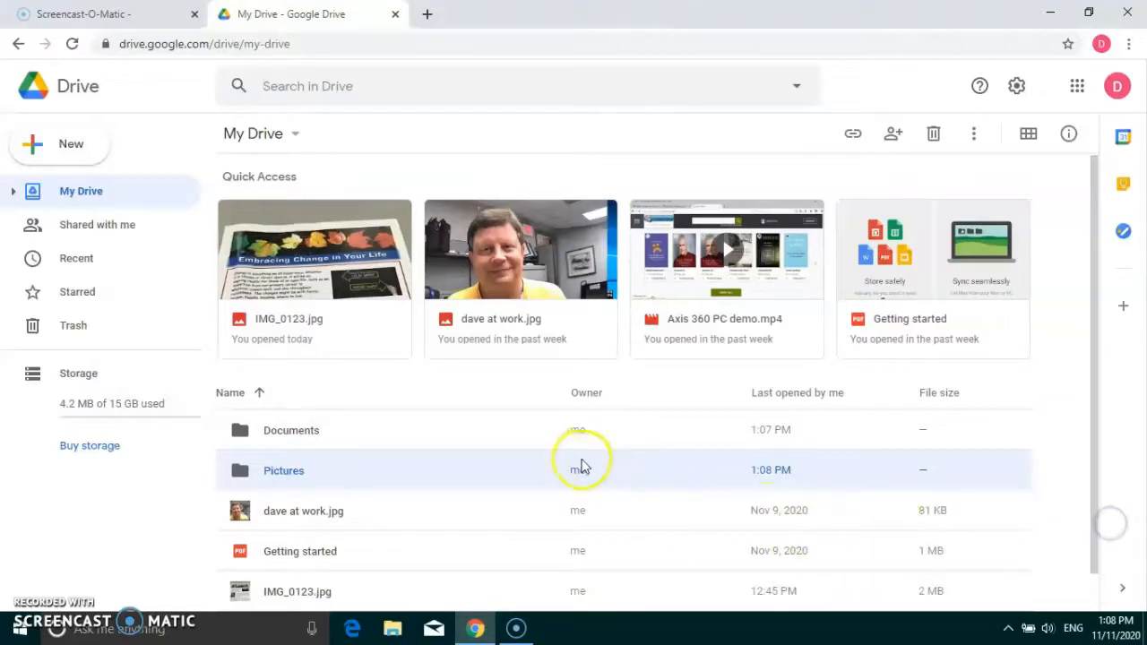
pyautogui.scroll(-1, 581, 464)
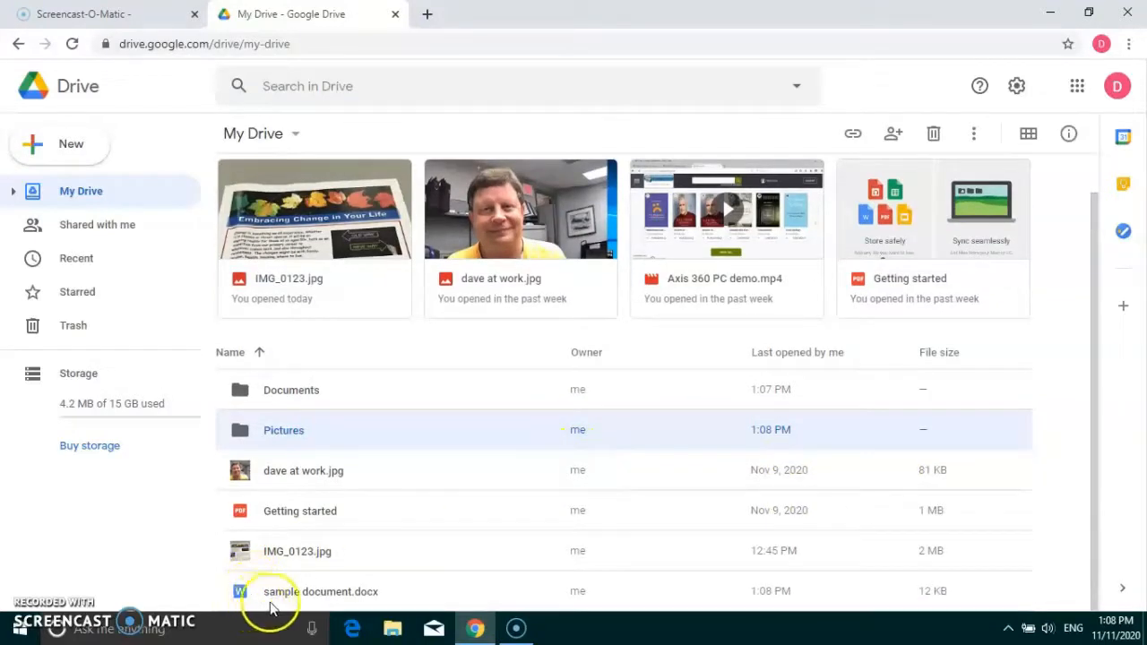
# - Upload the image train04 from the computer's Desktop to My Drive and dismiss the upload notice
pyautogui.scroll(1, 441, 586)
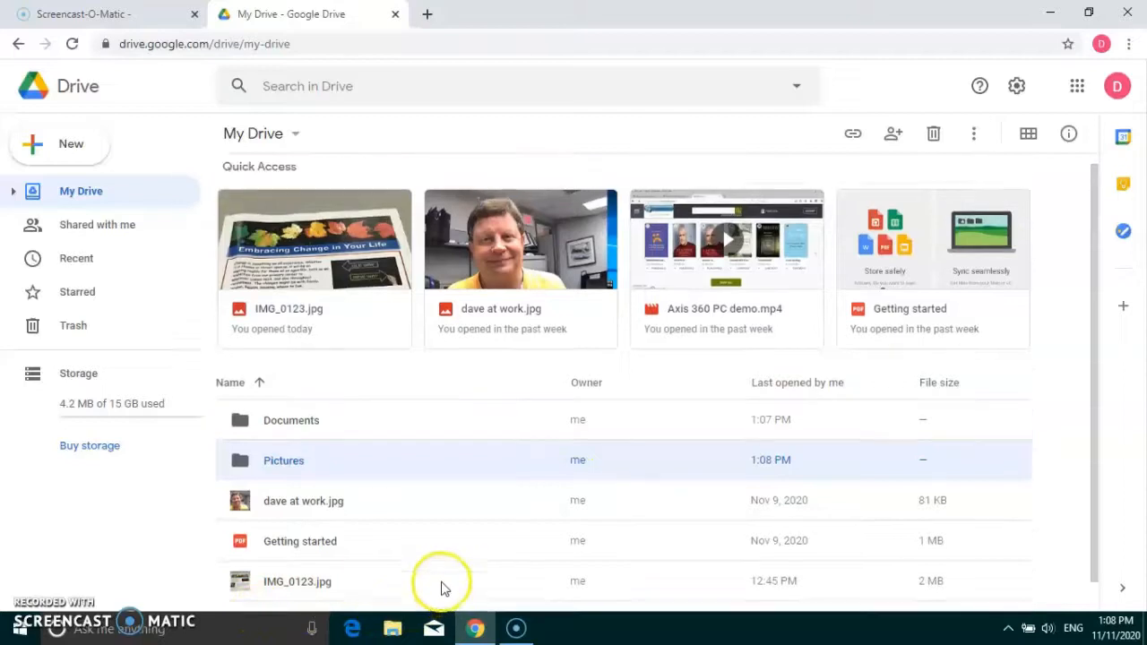
pyautogui.click(70, 146)
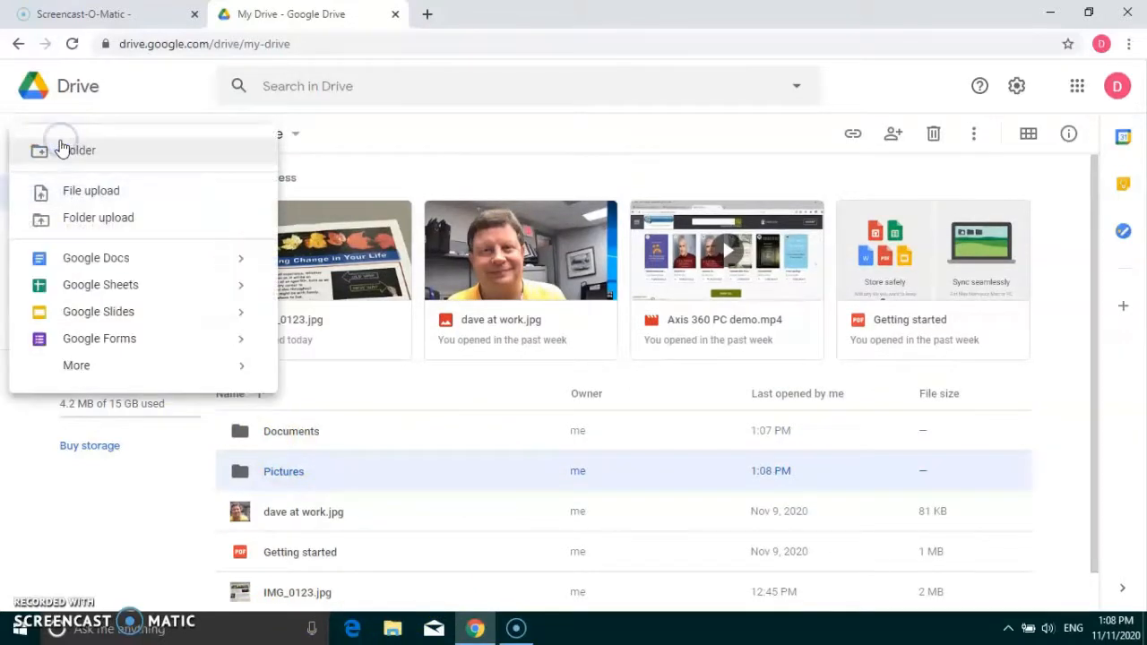
pyautogui.click(93, 190)
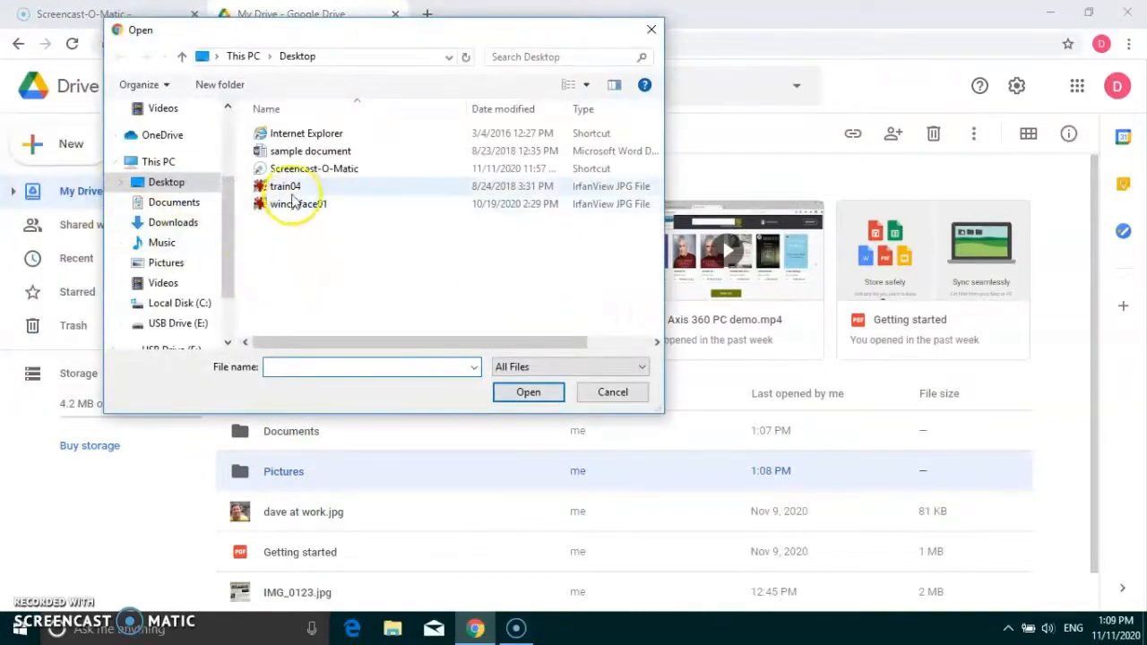
pyautogui.click(292, 192)
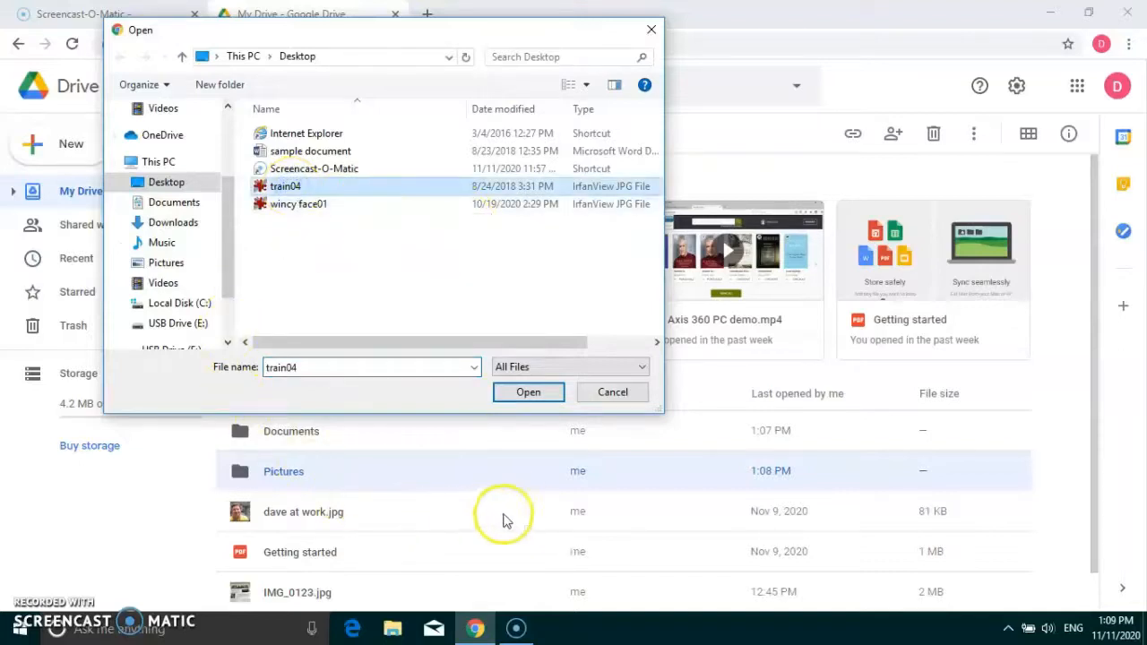
pyautogui.click(530, 391)
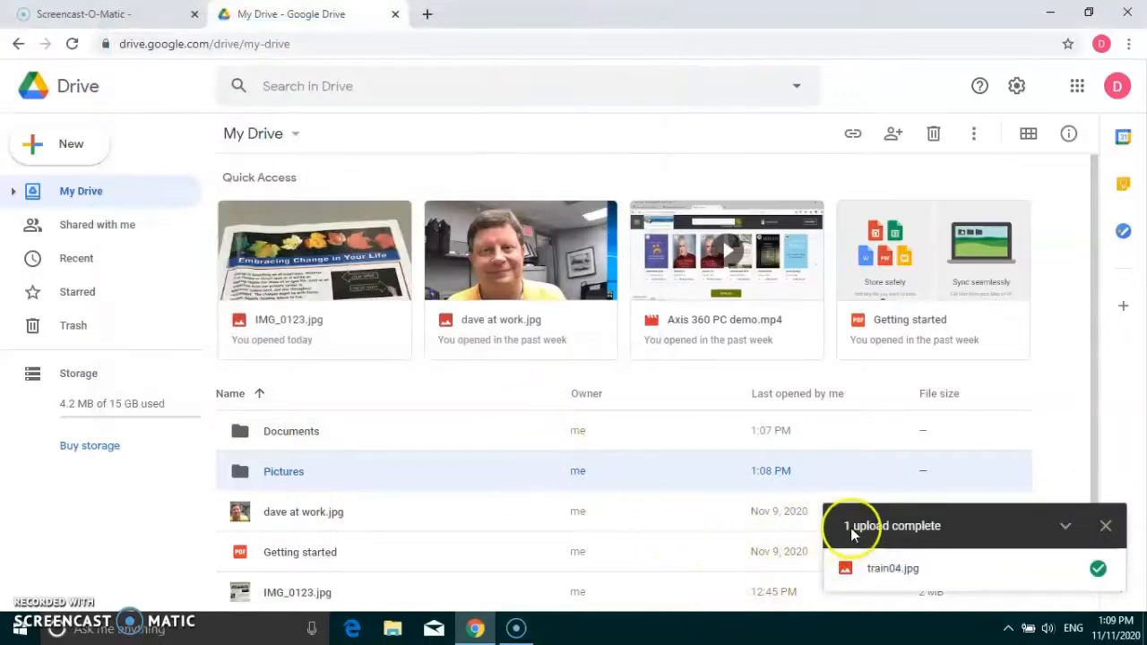
pyautogui.click(1106, 525)
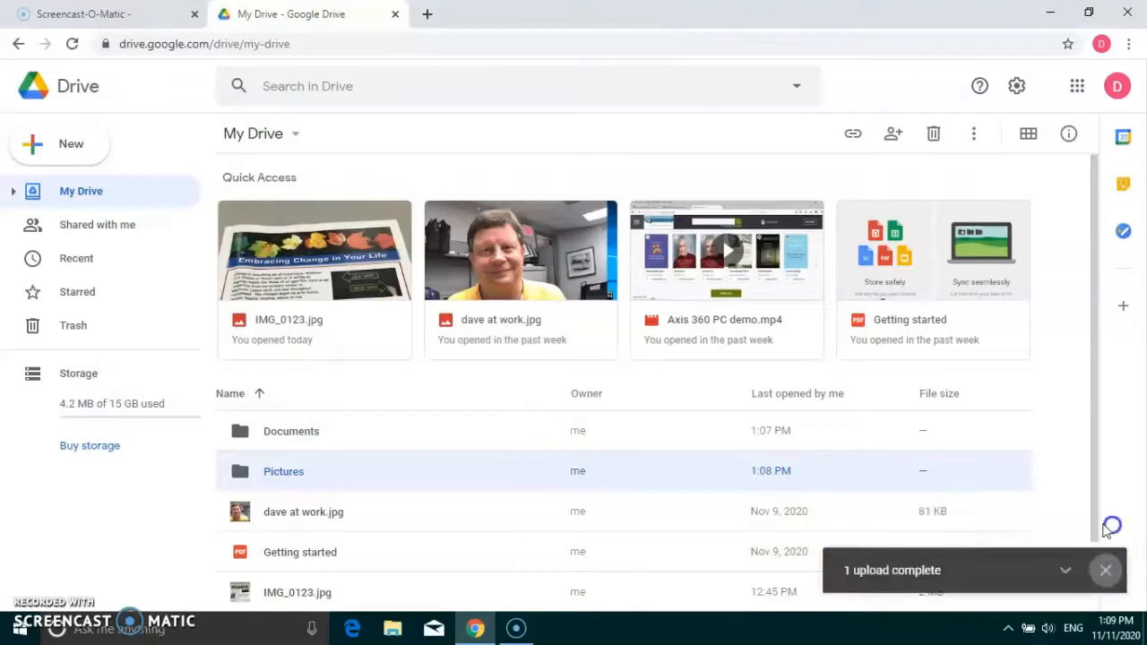
# - Move train04.jpg from My Drive into the Pictures folder and dismiss the move notice
pyautogui.scroll(-2, 487, 469)
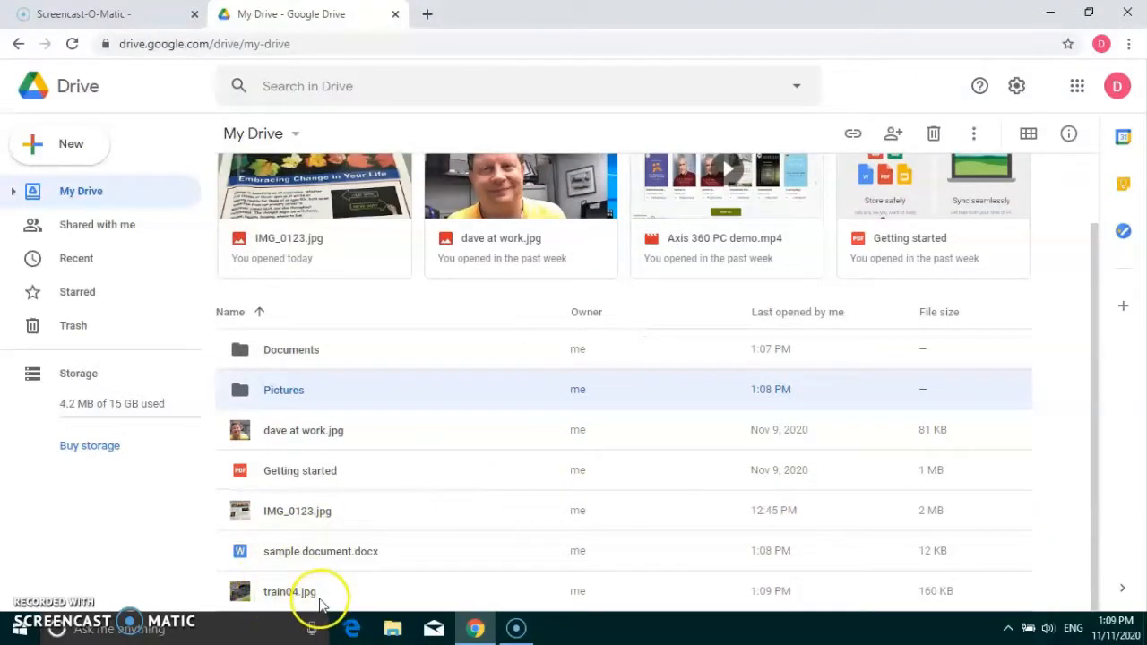
pyautogui.scroll(2, 446, 559)
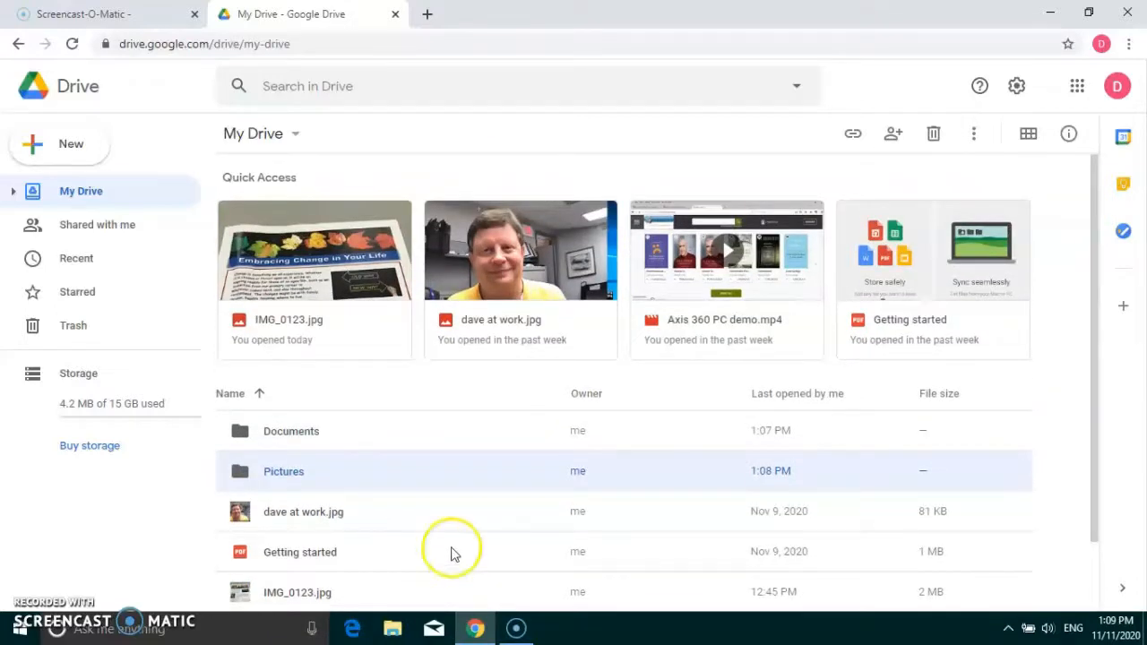
pyautogui.scroll(-2, 452, 557)
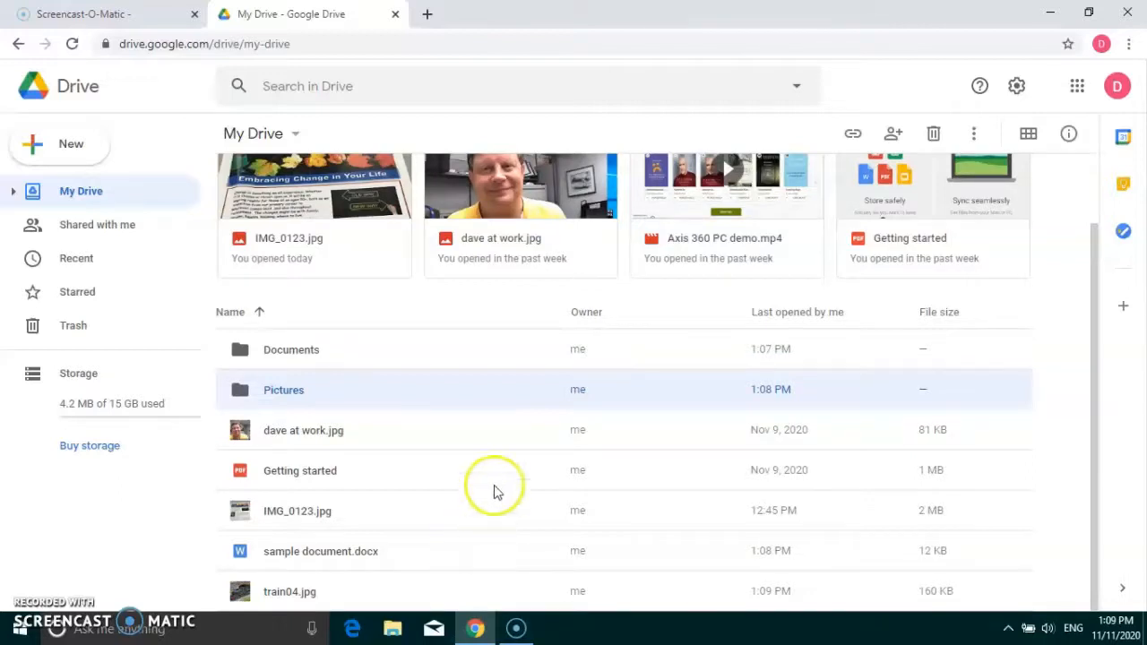
pyautogui.click(286, 595)
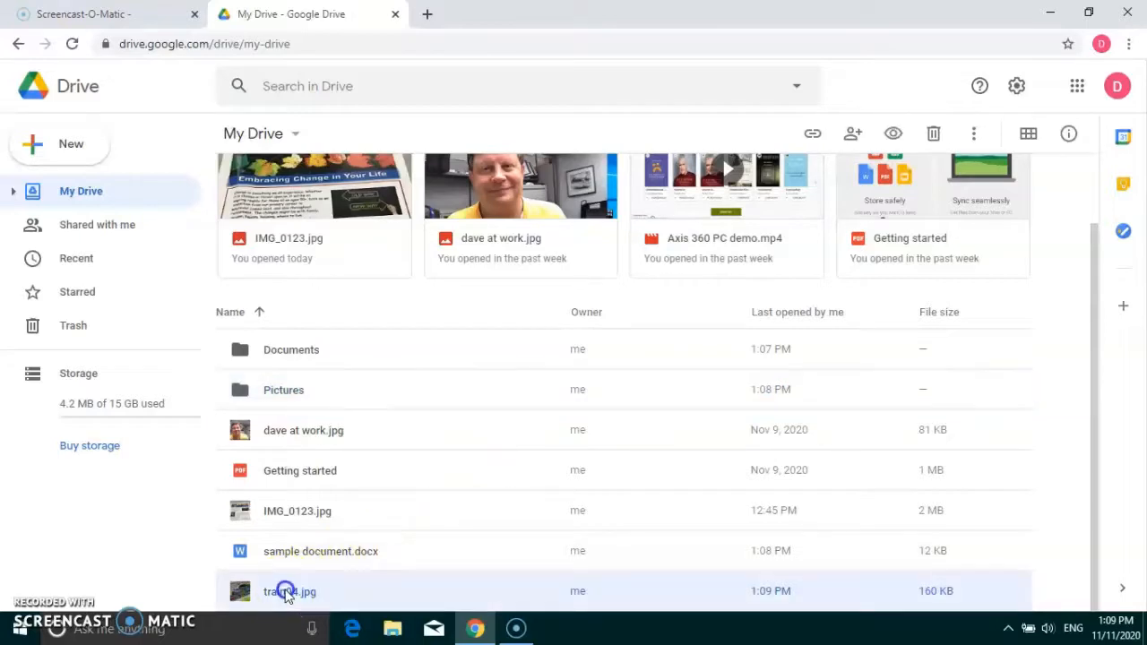
pyautogui.moveTo(287, 595); pyautogui.dragTo(287, 389)
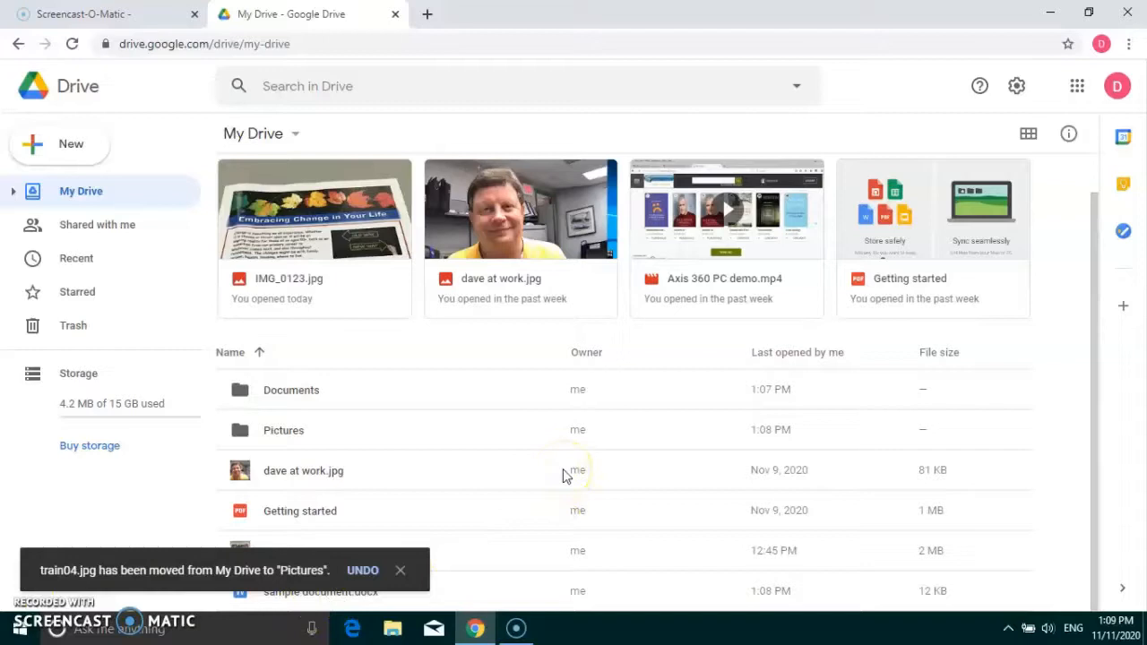
pyautogui.click(400, 569)
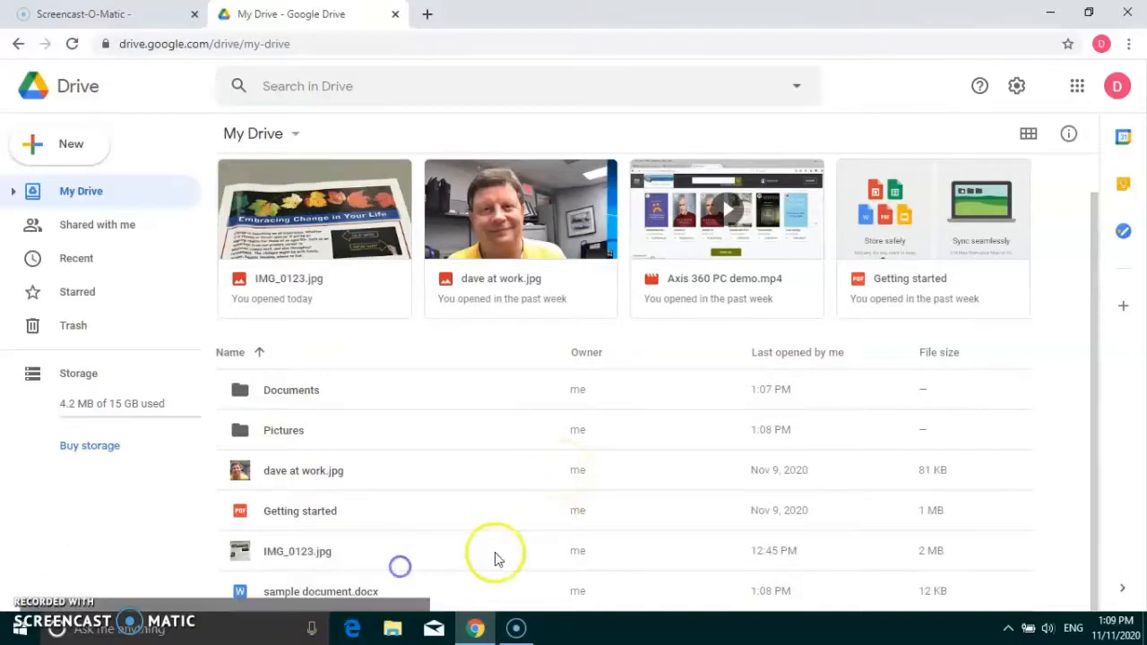
# - Move sample document.docx from My Drive into the Documents folder and dismiss the move notice
pyautogui.click(302, 595)
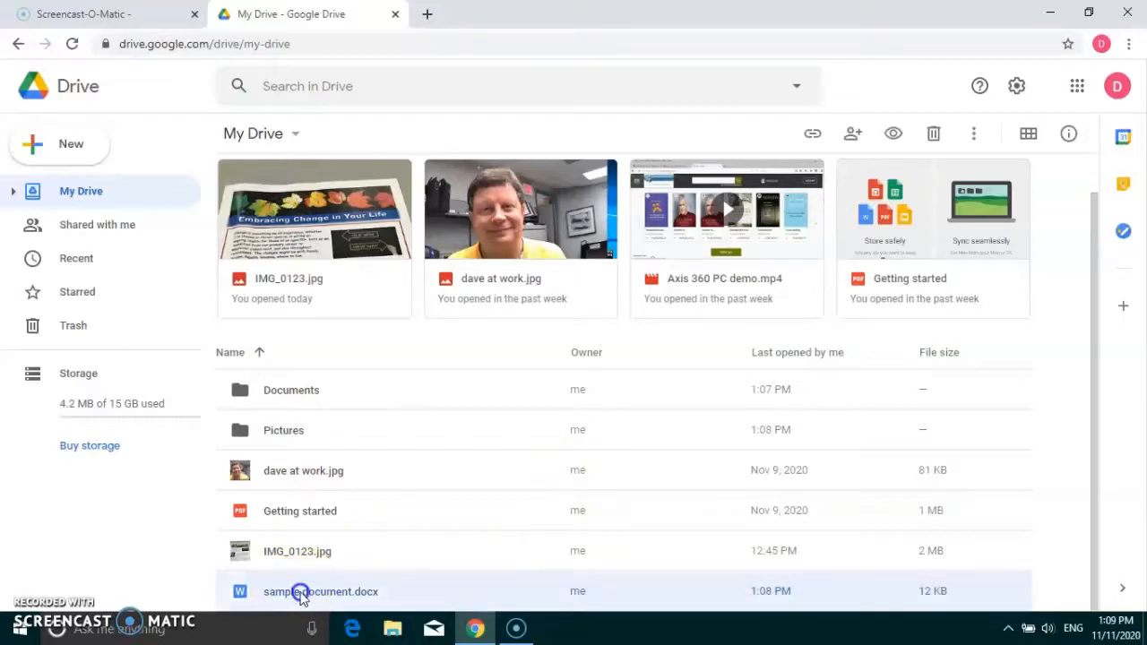
pyautogui.moveTo(301, 595); pyautogui.dragTo(291, 394)
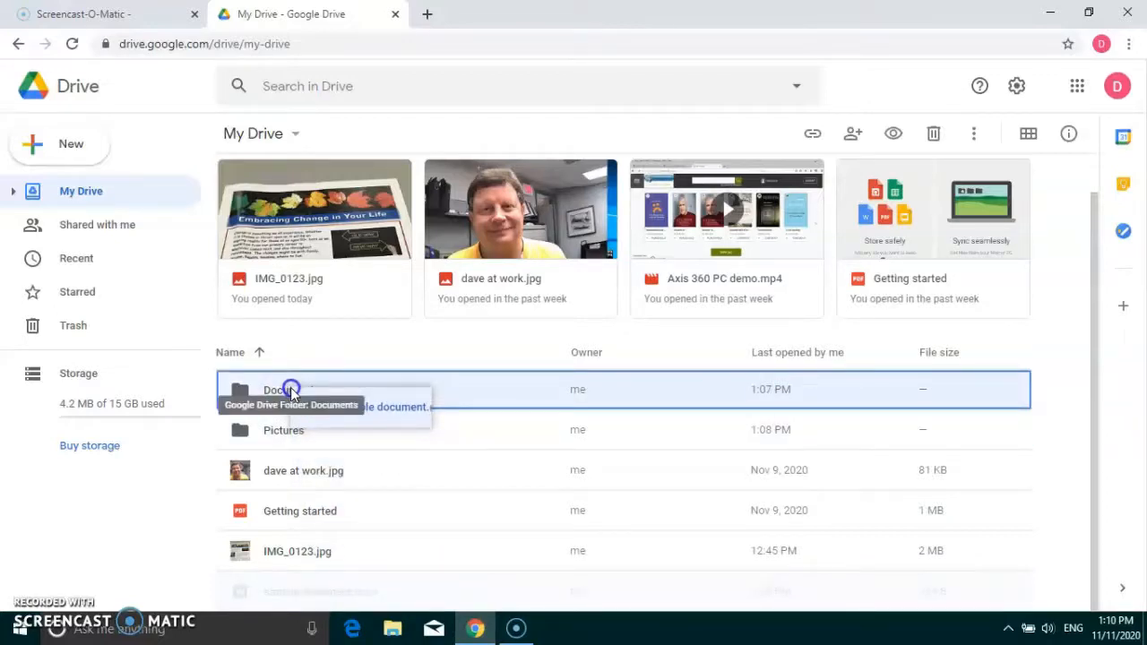
pyautogui.moveTo(291, 391); pyautogui.dragTo(290, 390)
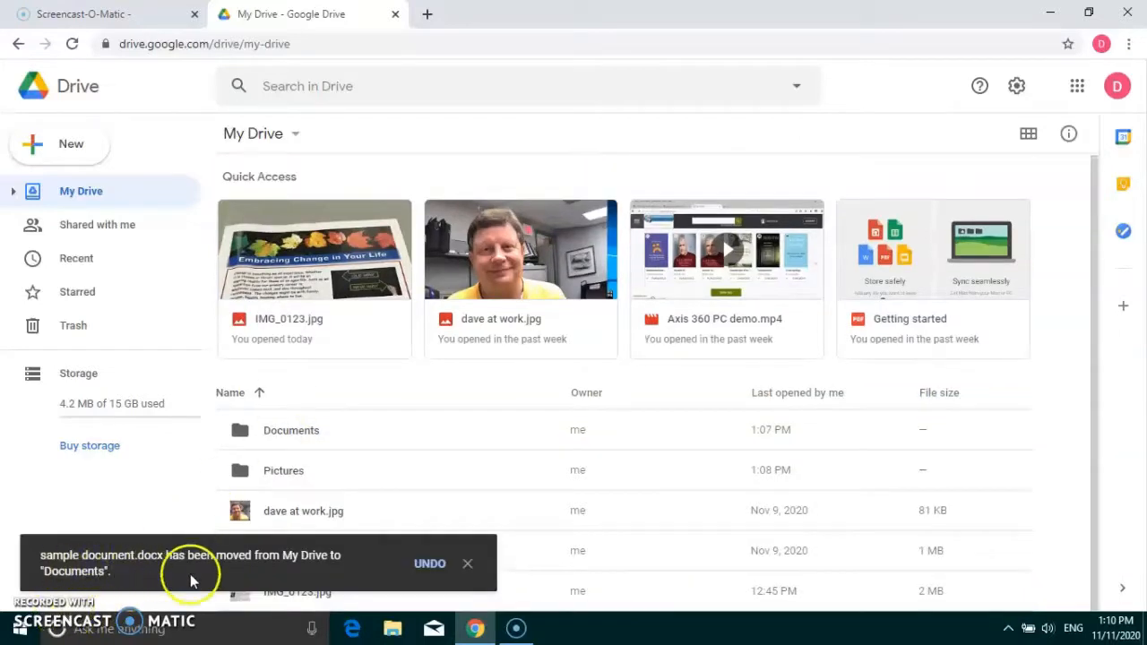
pyautogui.click(470, 564)
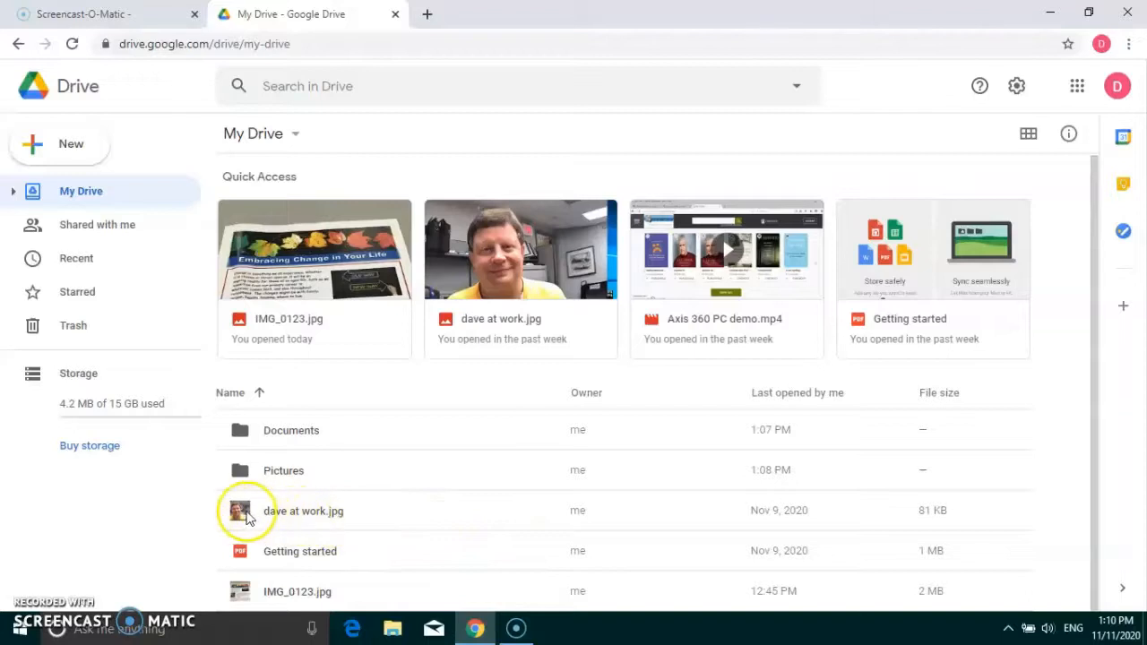
# - Move the portrait photo listed above Getting started into the Pictures folder and dismiss the move notice
pyautogui.click(296, 518)
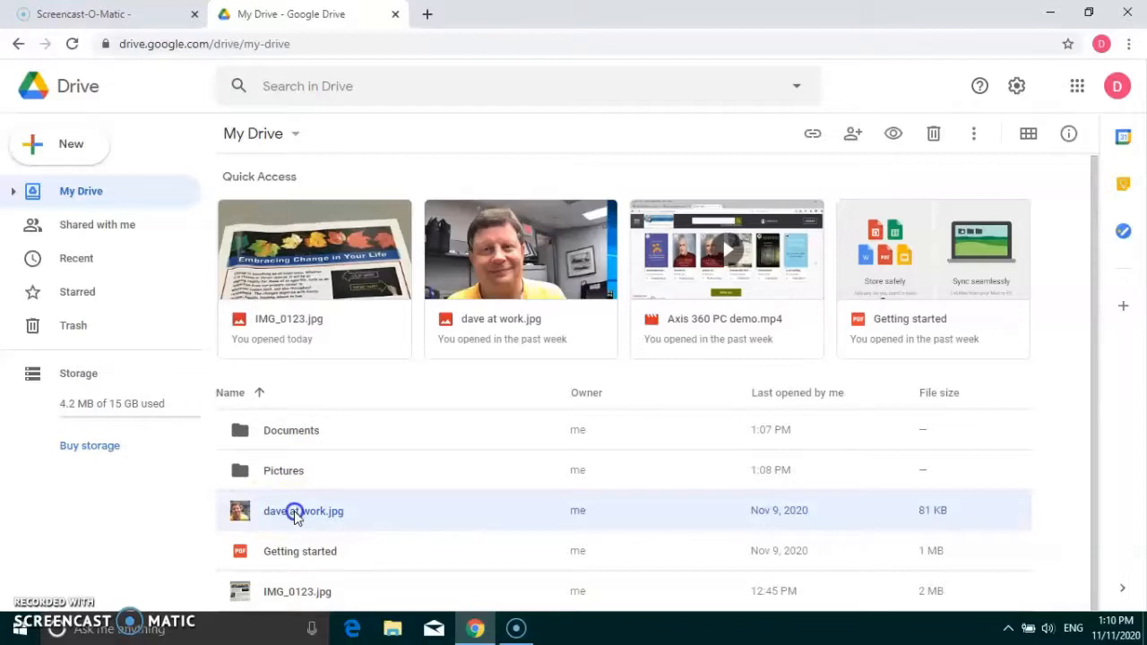
pyautogui.moveTo(296, 518); pyautogui.dragTo(293, 474)
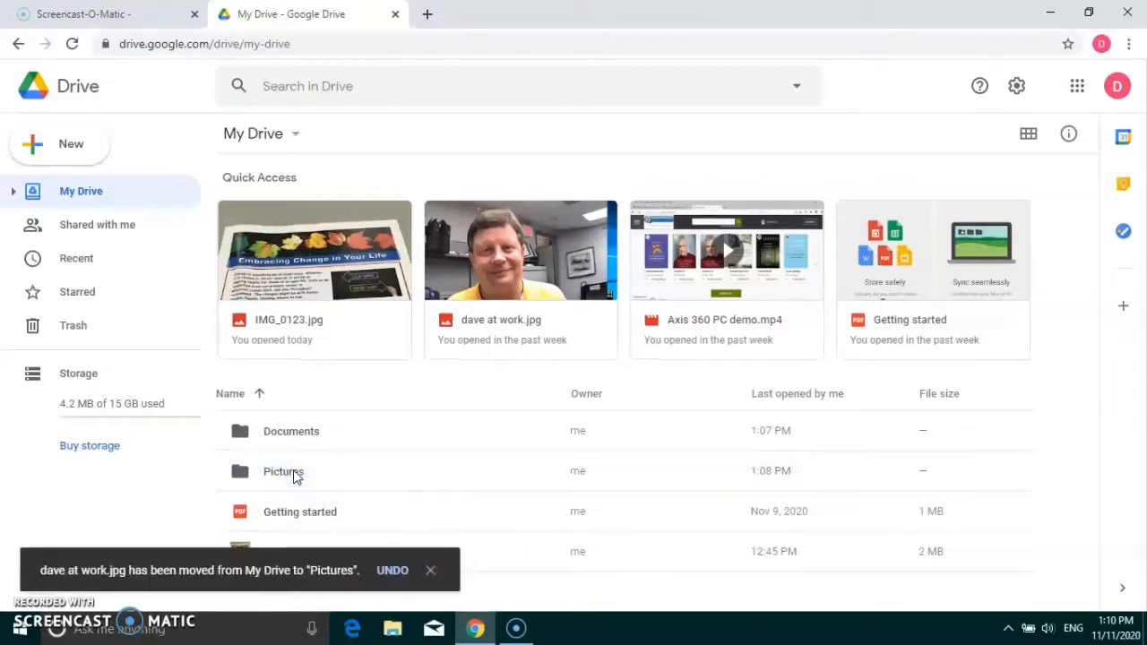
pyautogui.click(431, 572)
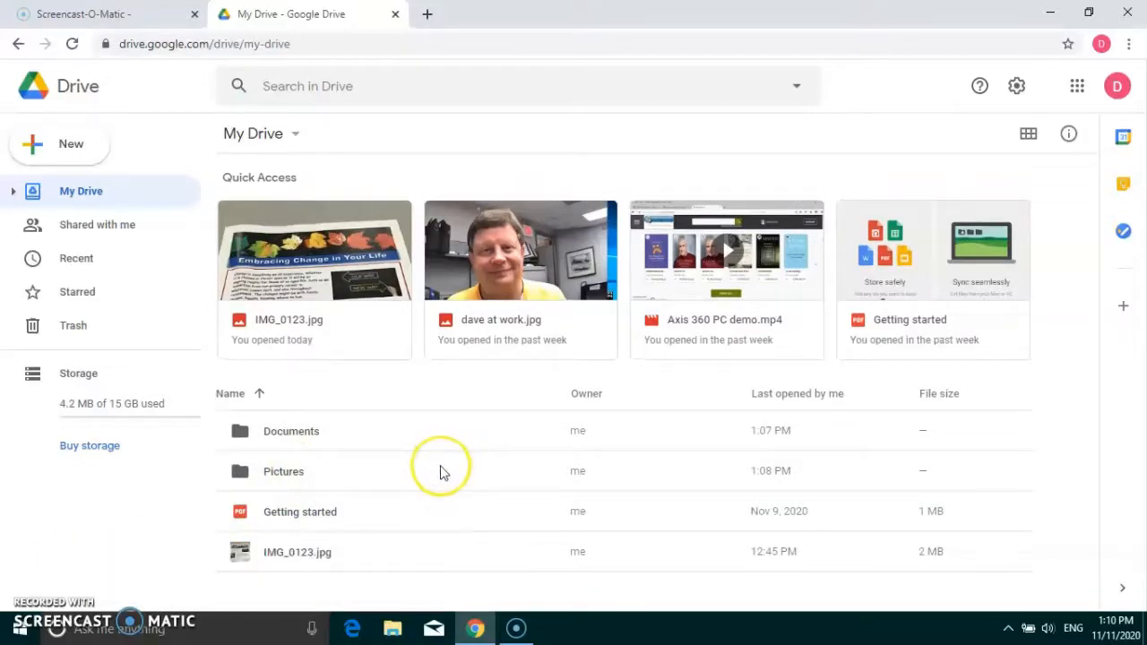
# - Check the contents of the Documents and Pictures folders in turn, returning to My Drive after each
pyautogui.click(241, 434)
pyautogui.doubleClick(241, 434)
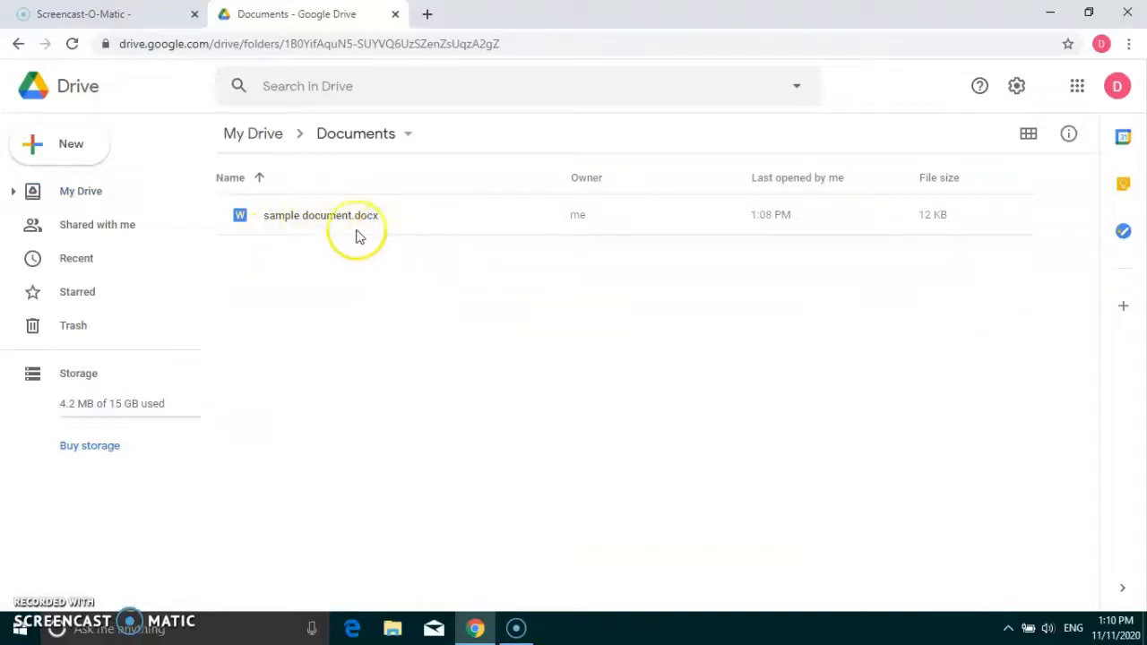
pyautogui.click(246, 132)
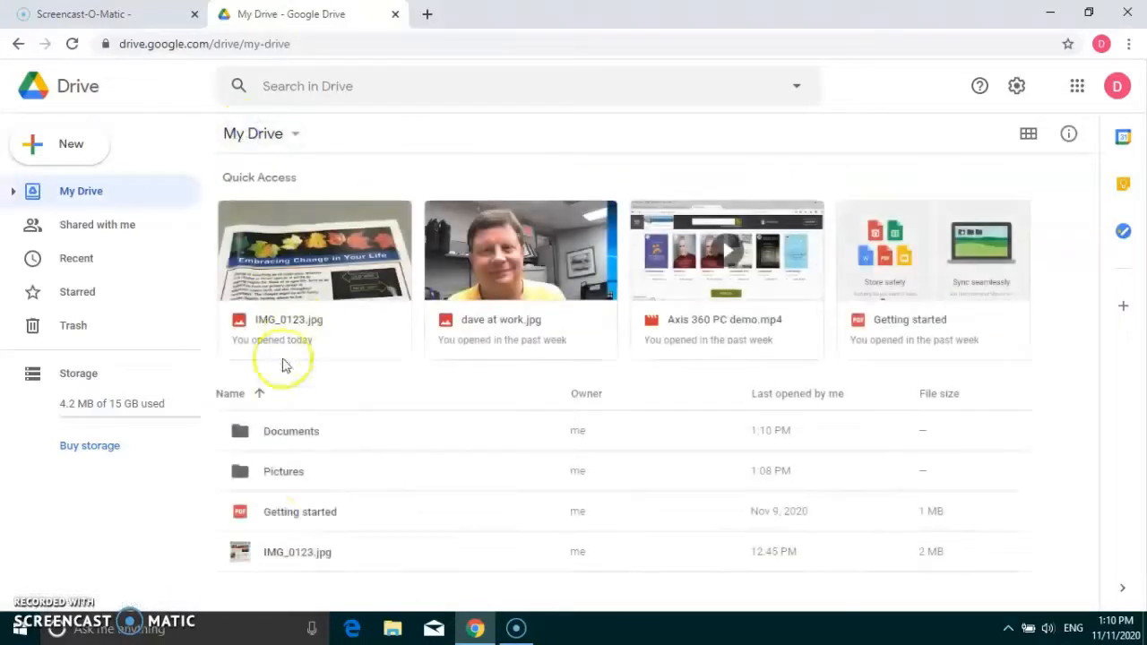
pyautogui.doubleClick(291, 474)
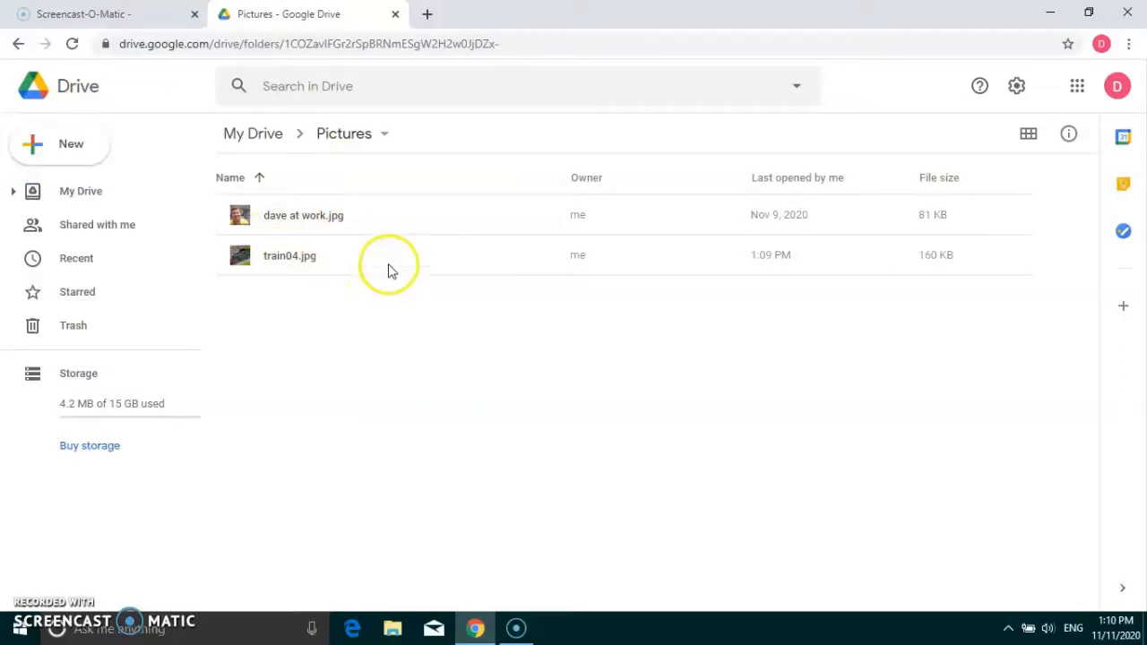
pyautogui.click(254, 134)
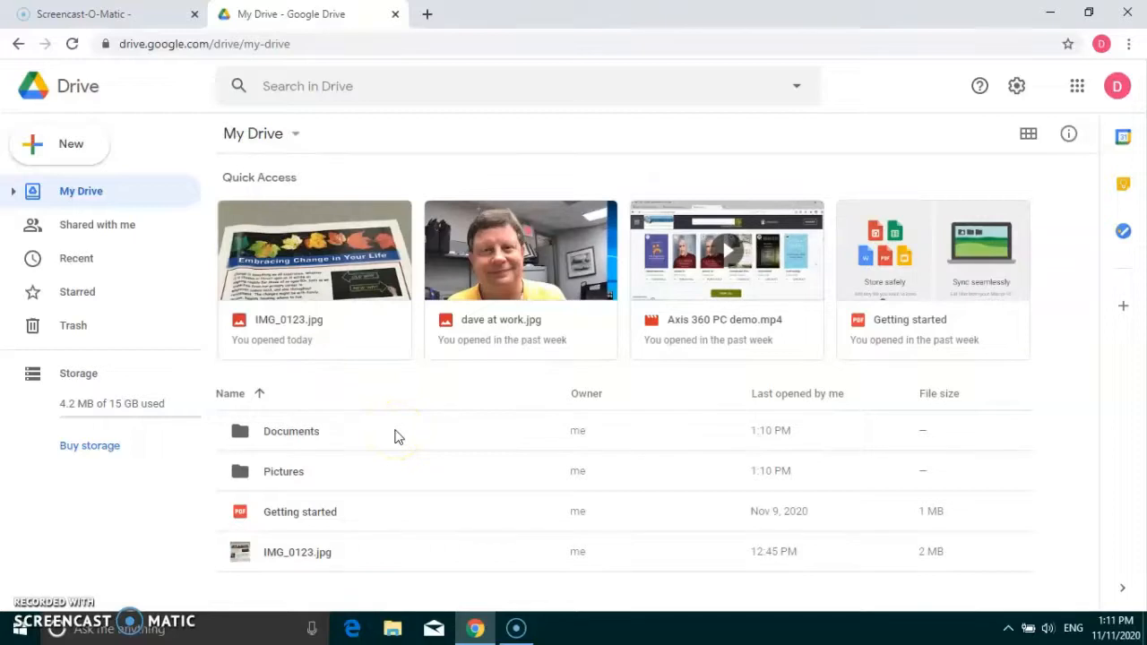
# - Change the color of the Documents folder to Cardinal
pyautogui.rightClick(240, 432)
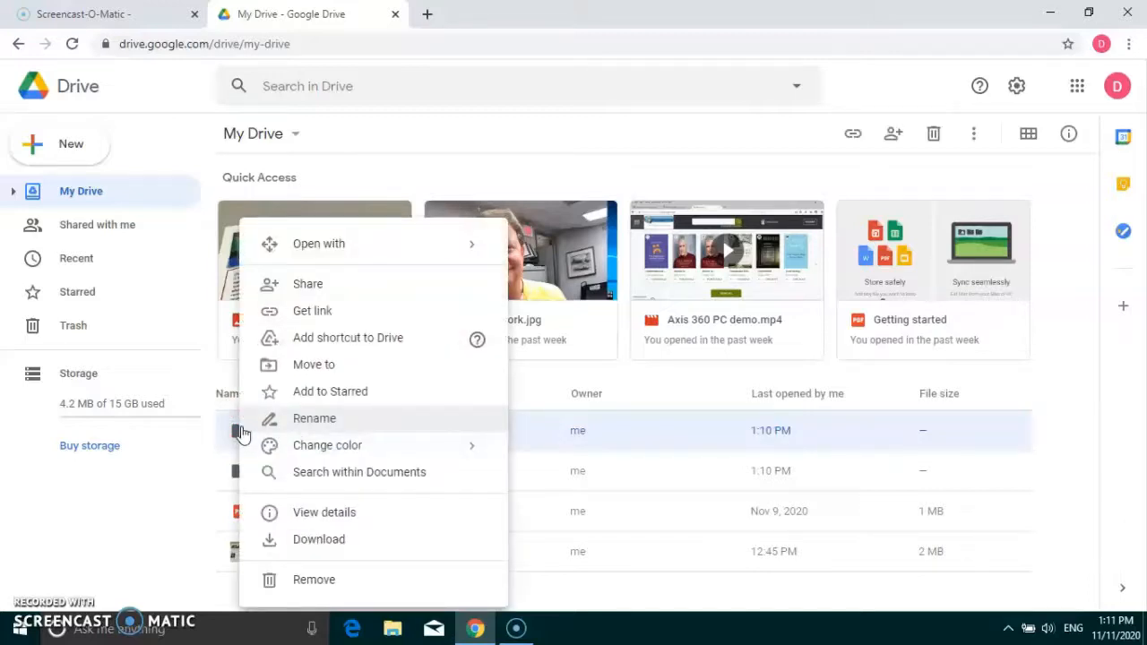
pyautogui.moveTo(328, 451)
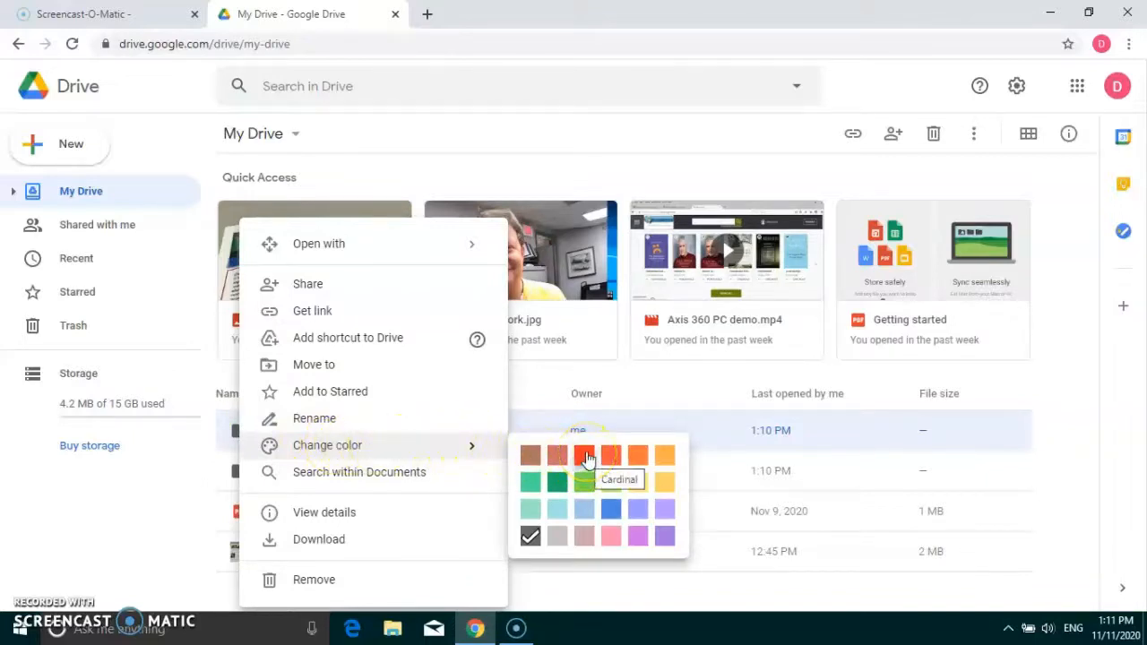
pyautogui.click(585, 456)
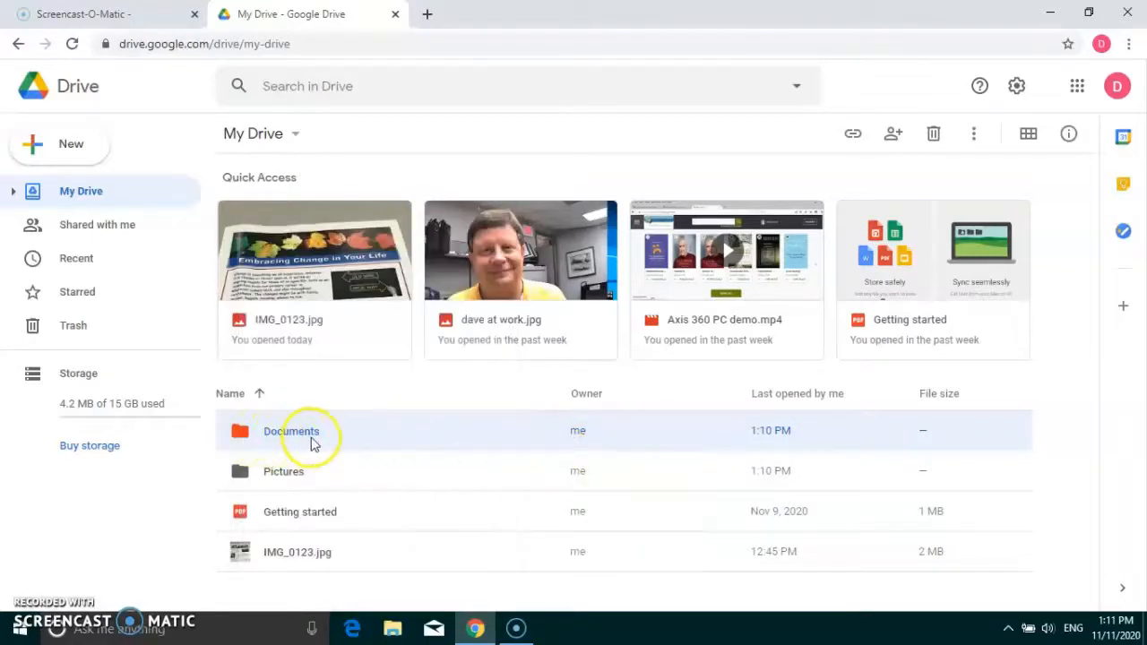
# - Change the color of the Pictures folder to yellow-orange
pyautogui.rightClick(244, 475)
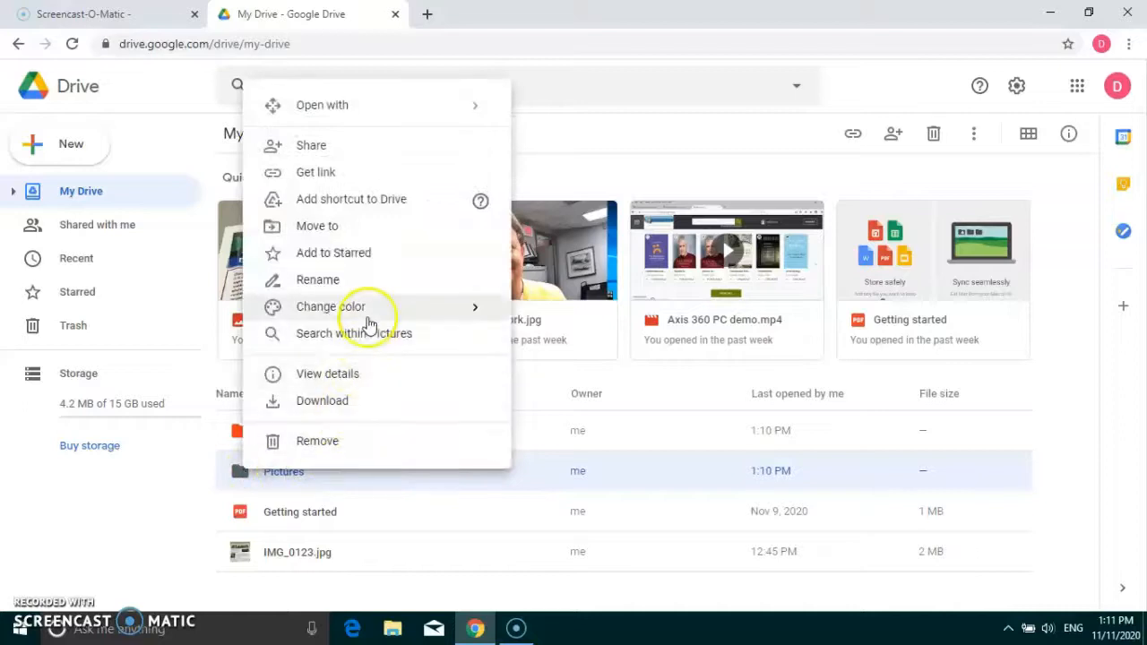
pyautogui.moveTo(371, 314)
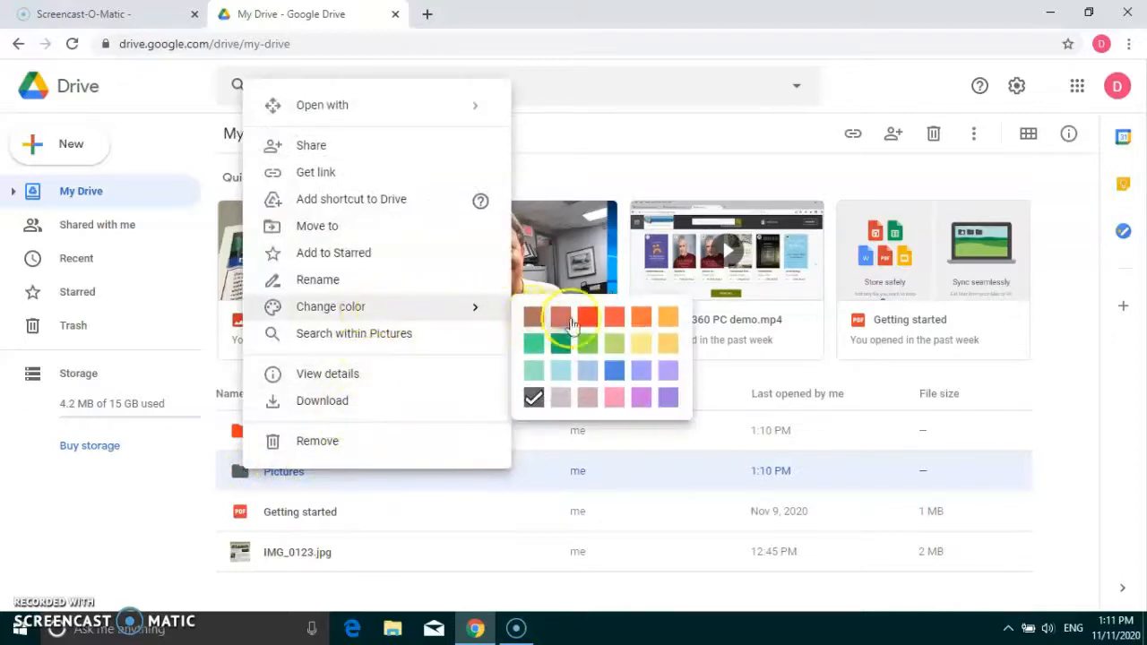
pyautogui.click(668, 318)
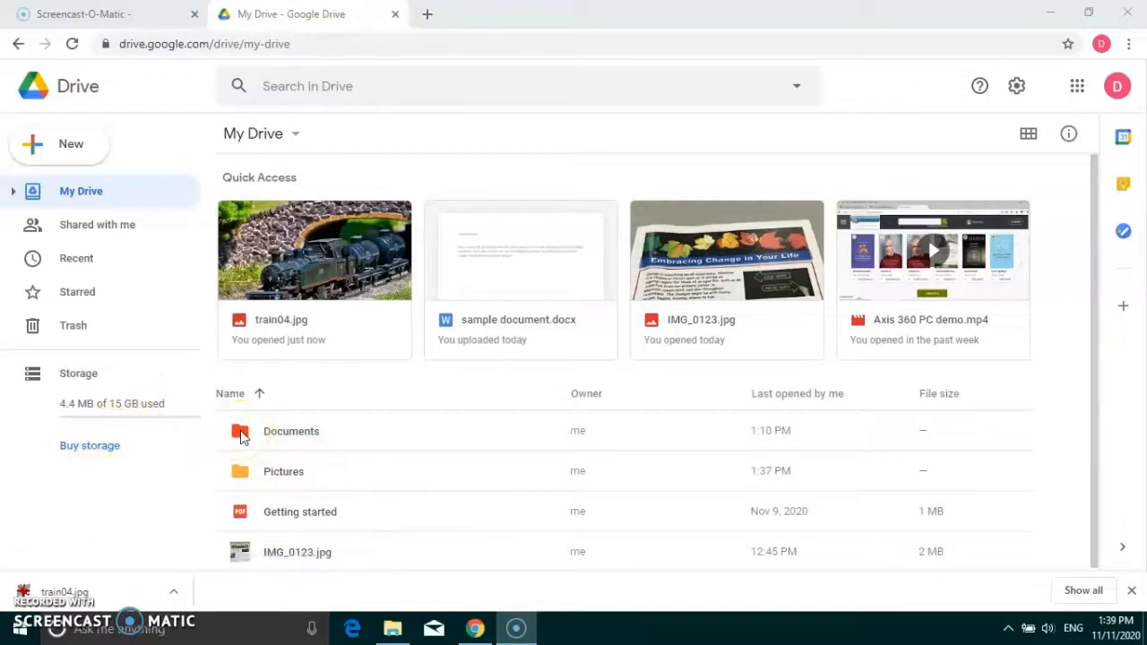
# - View the link-sharing options of train04.jpg in the Pictures folder without changing them, and preview the image
pyautogui.doubleClick(244, 475)
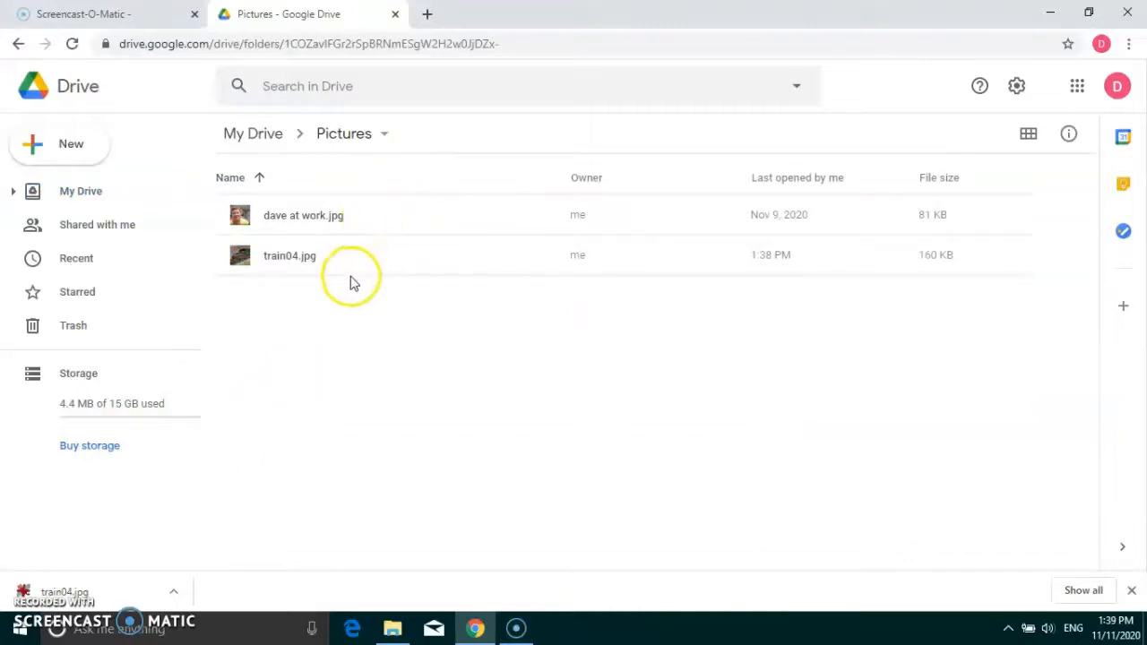
pyautogui.click(278, 260)
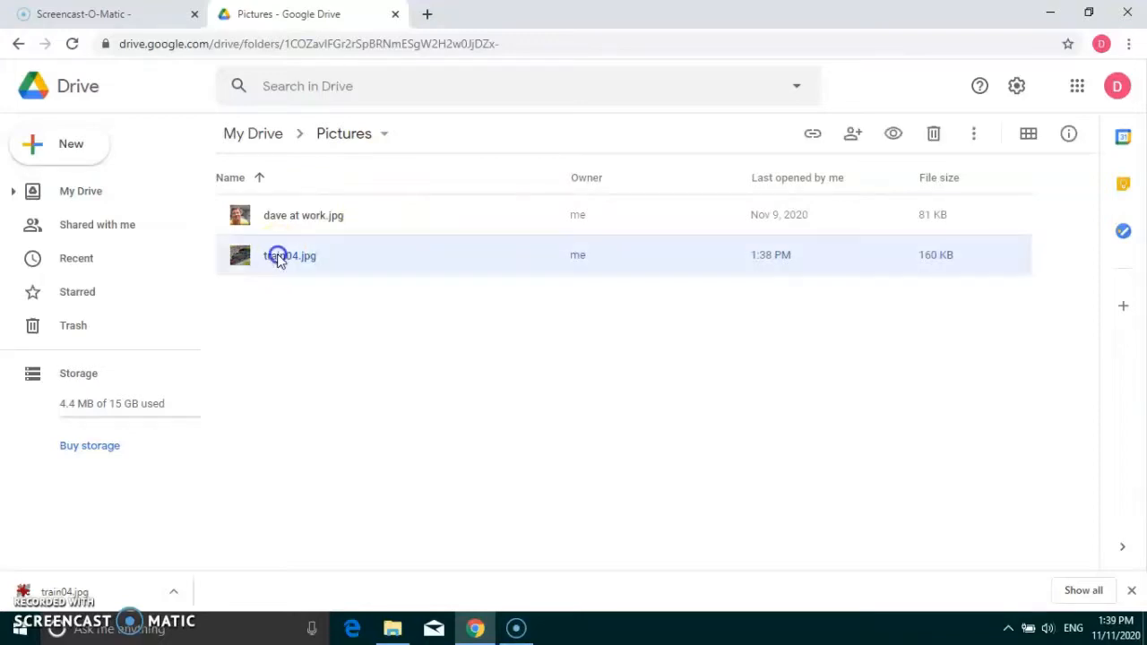
pyautogui.click(813, 135)
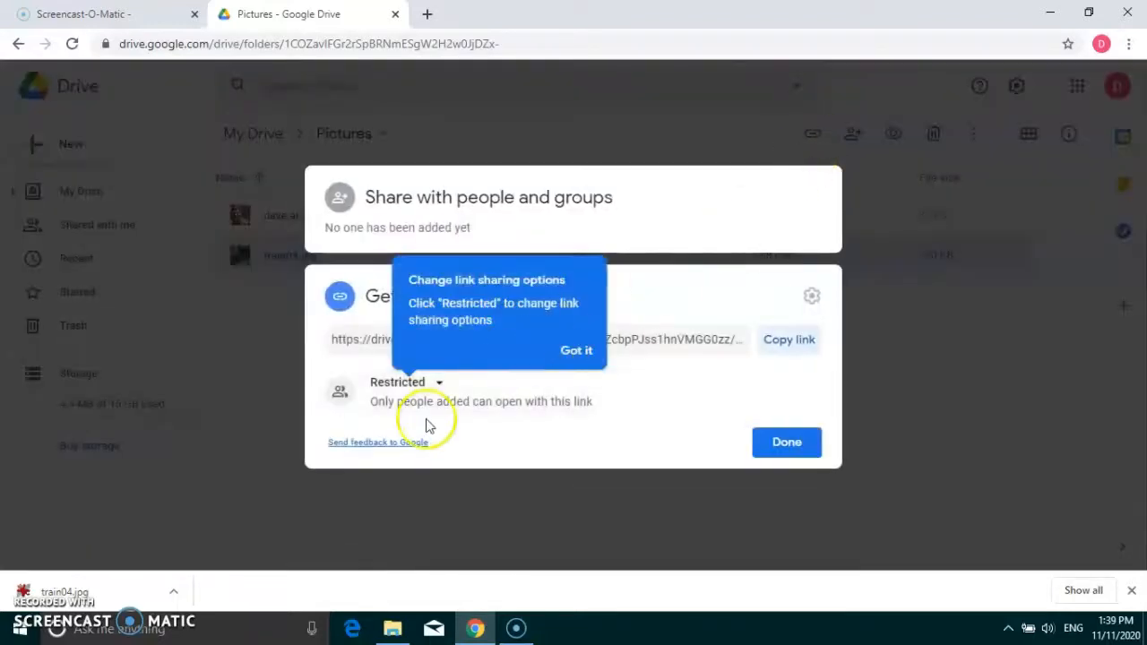
pyautogui.click(571, 349)
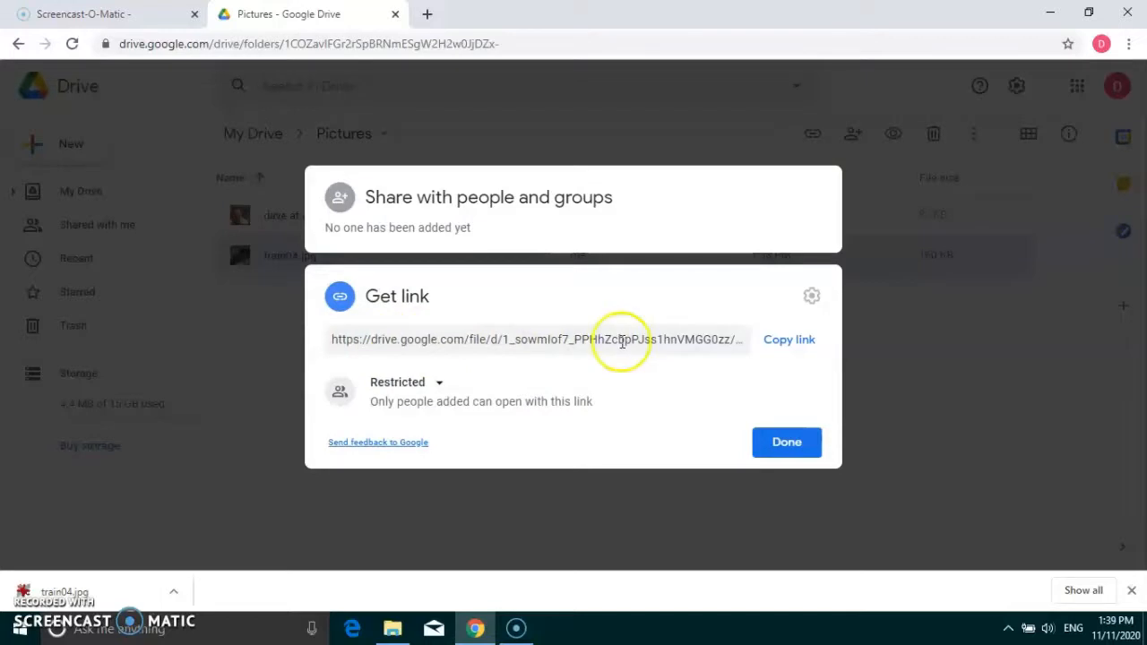
pyautogui.click(786, 441)
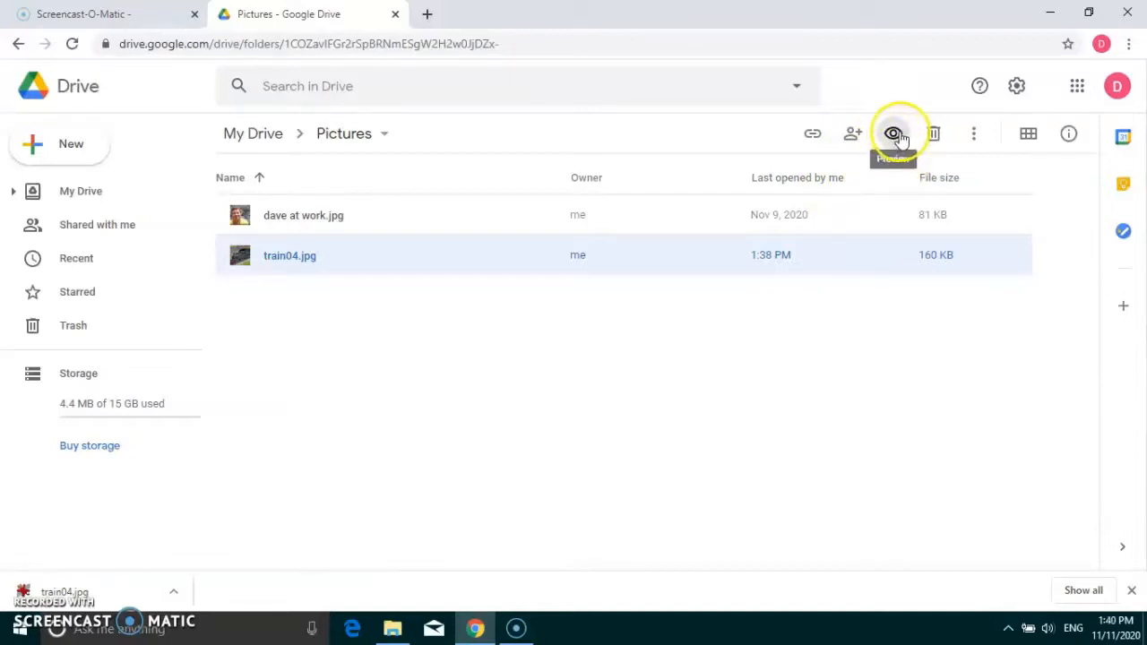
pyautogui.click(899, 138)
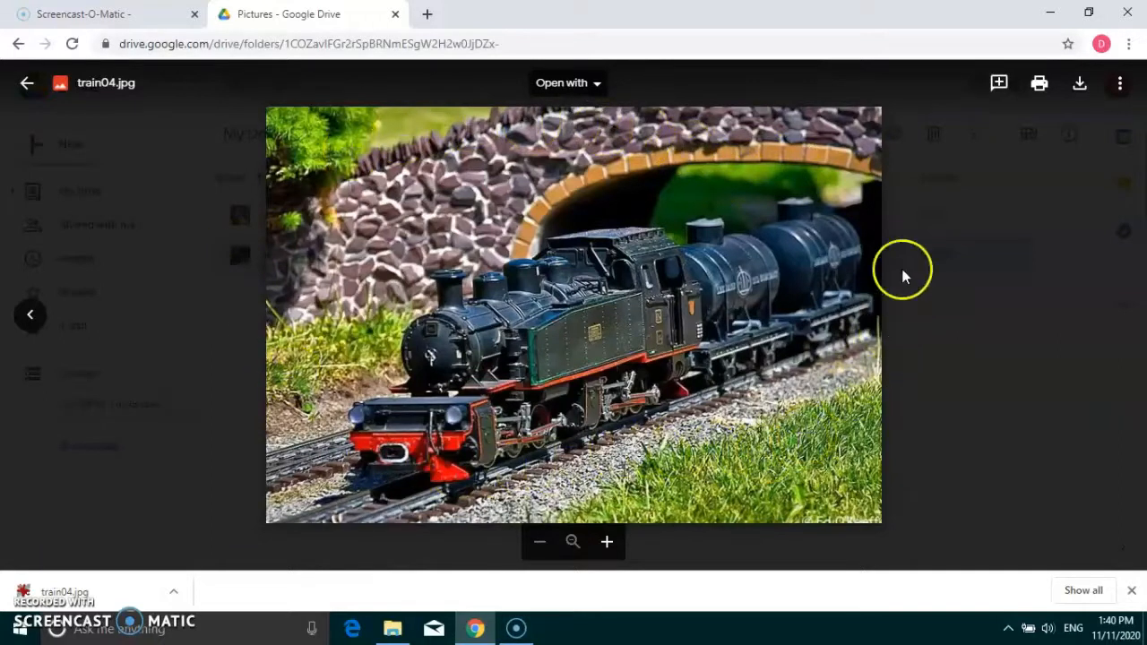
# - Close the image preview and add the suggested Gmail contact as an Editor in the people-sharing settings of train04.jpg
pyautogui.click(27, 82)
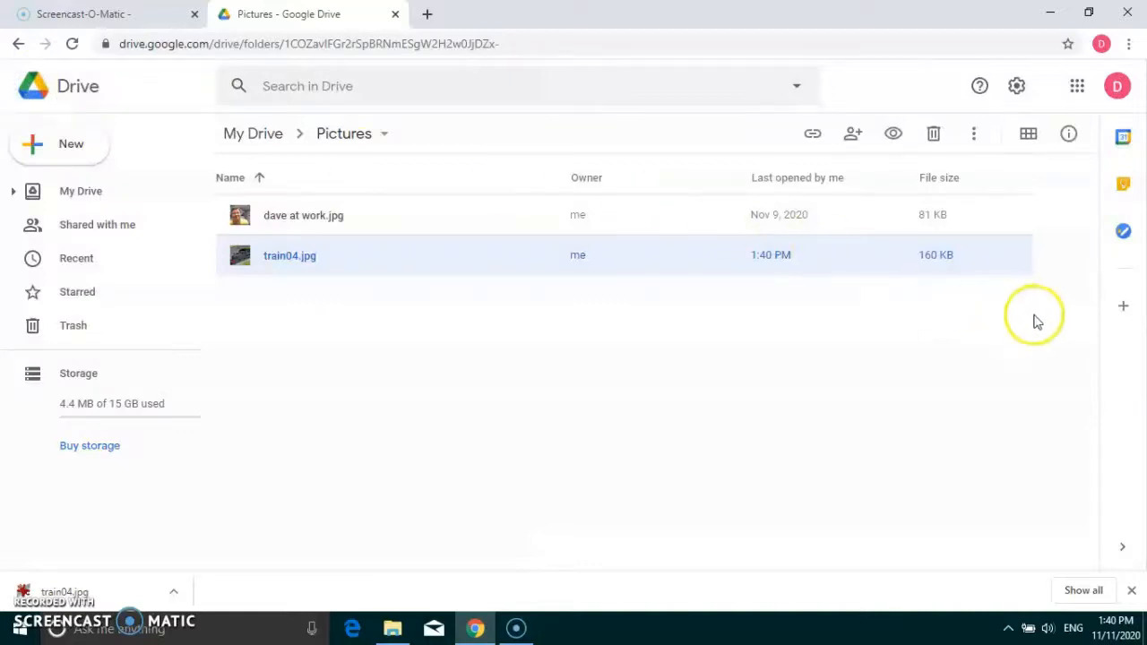
pyautogui.click(852, 134)
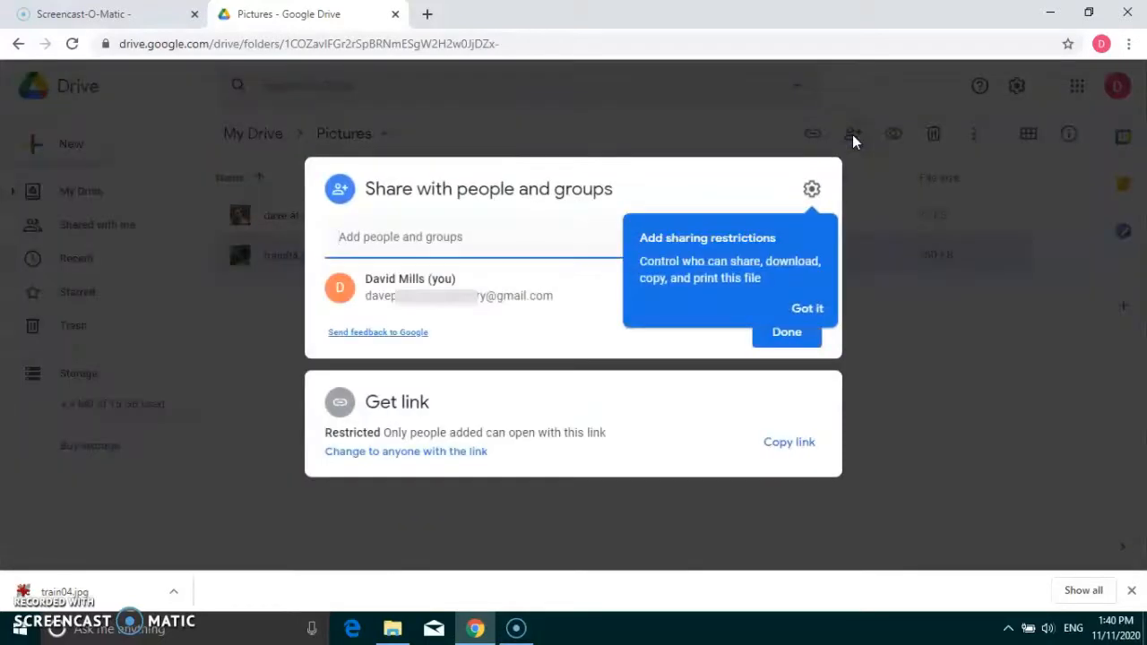
pyautogui.click(802, 307)
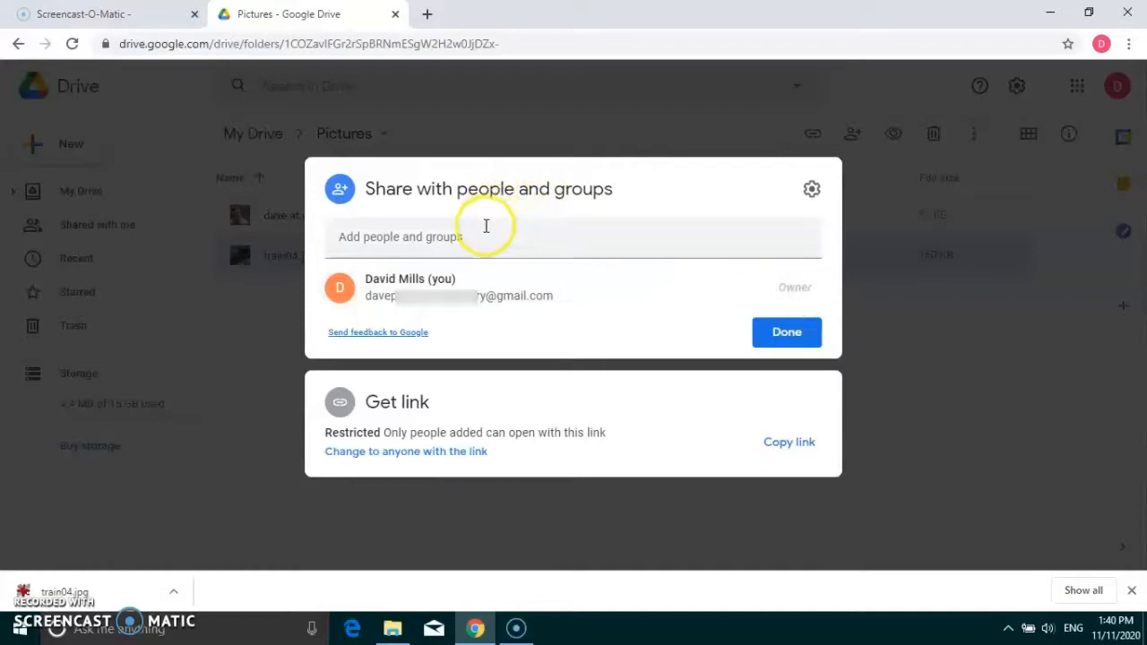
pyautogui.click(386, 234)
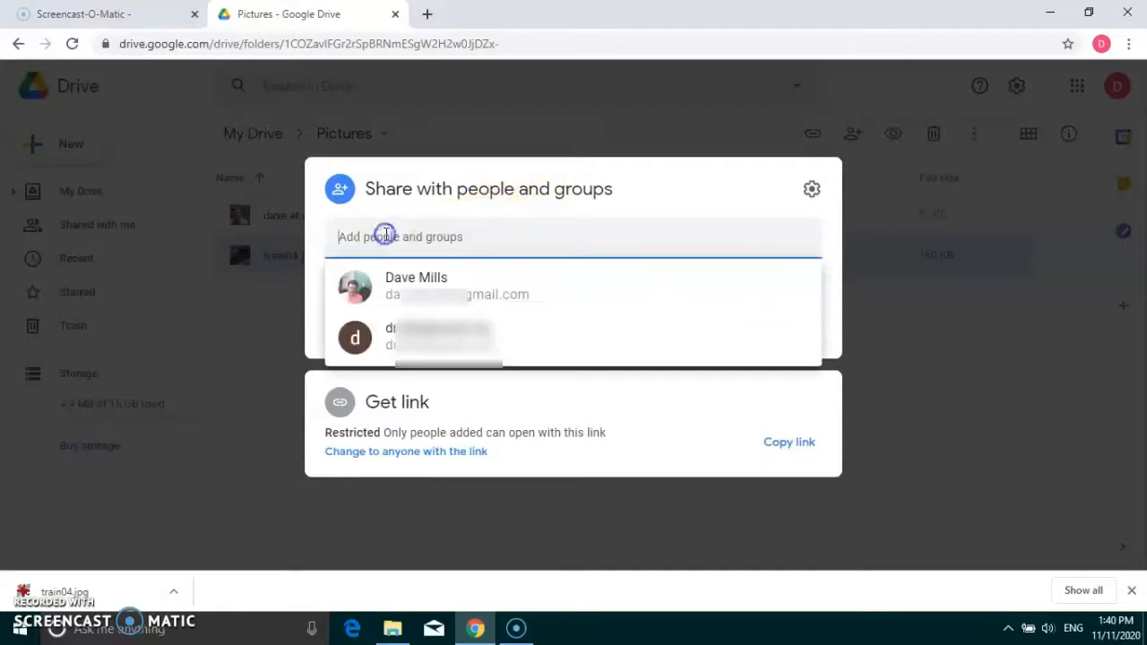
pyautogui.click(465, 294)
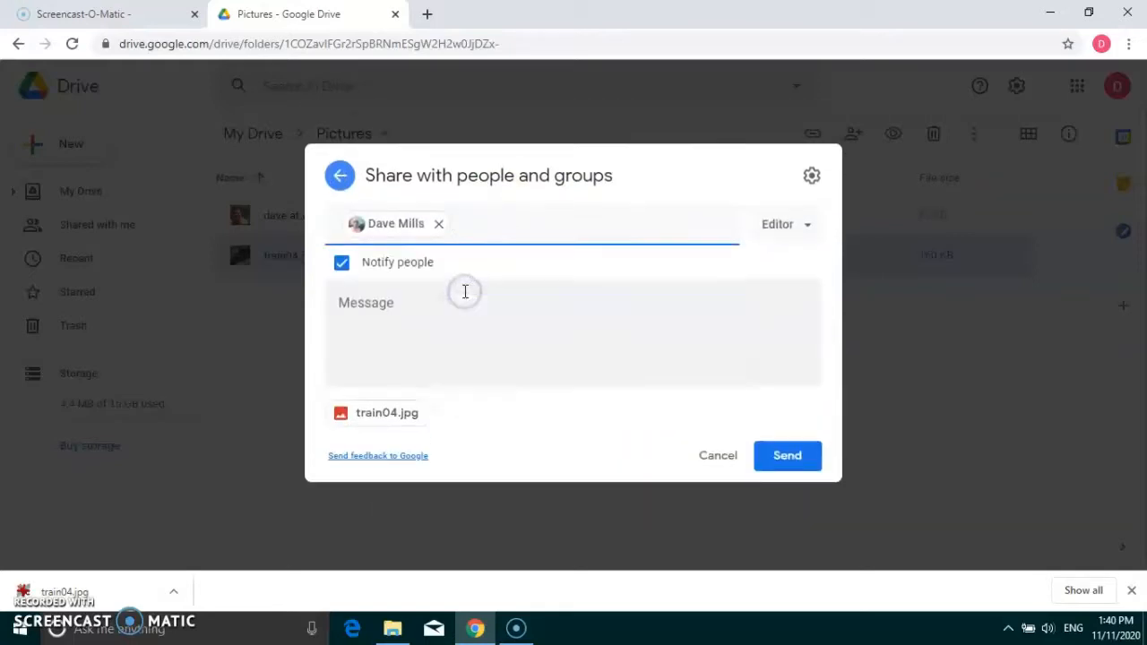
# - Add the message "I thought you might enjoy this train pic." to the share invitation and send it
pyautogui.click(370, 309)
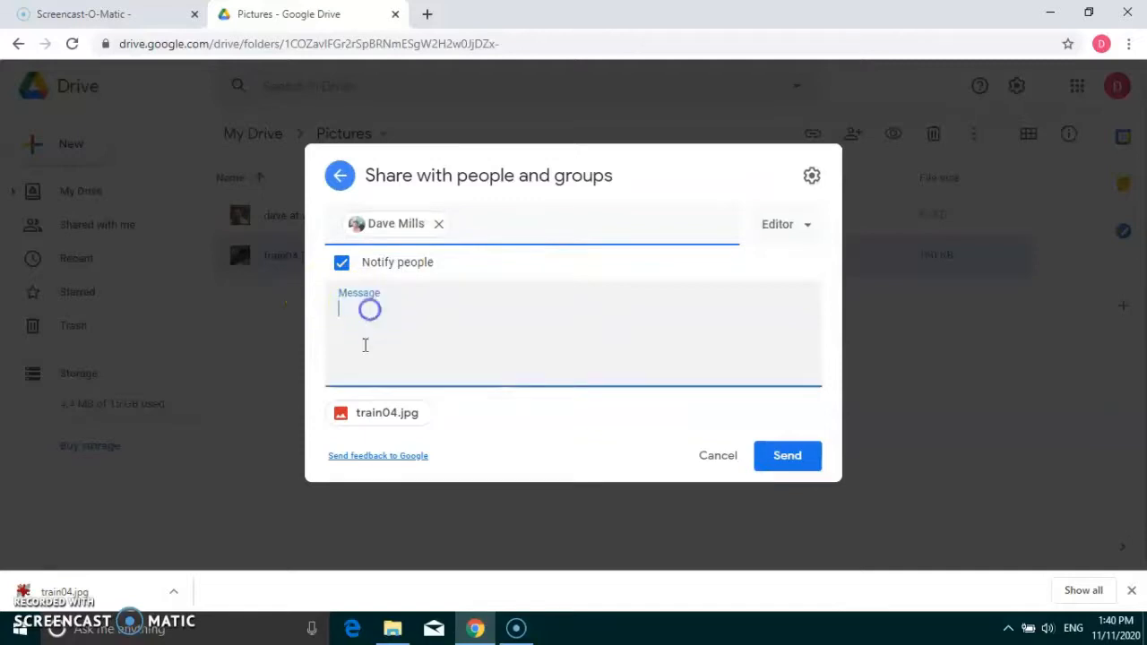
pyautogui.write('I')
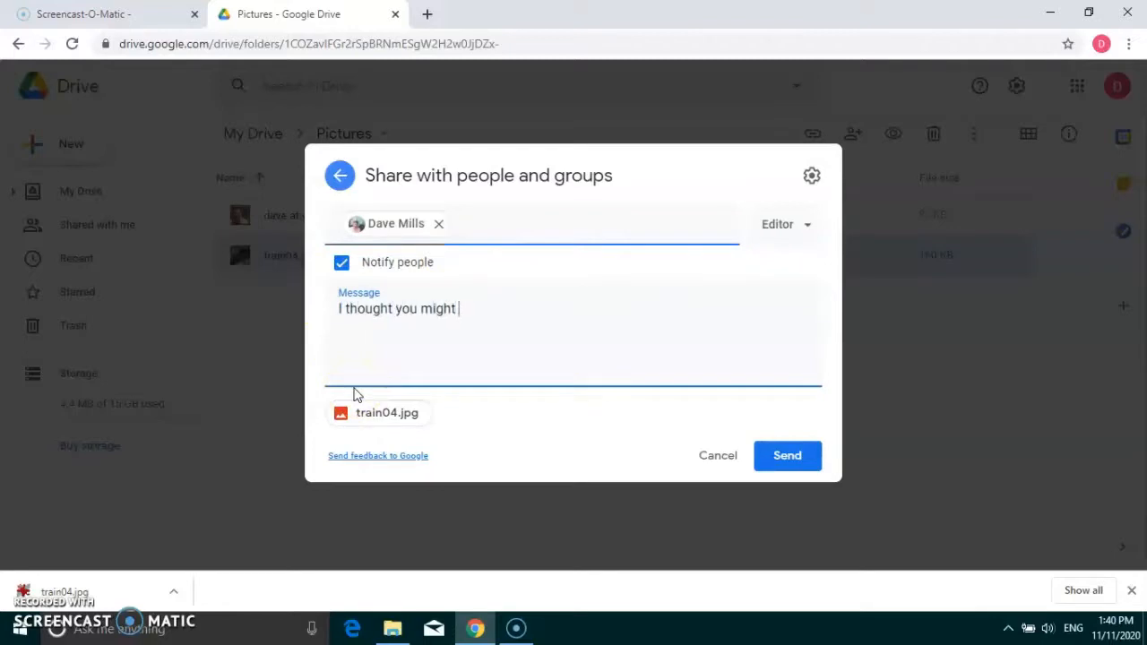
pyautogui.write('thought you might enjoy this train pic.')
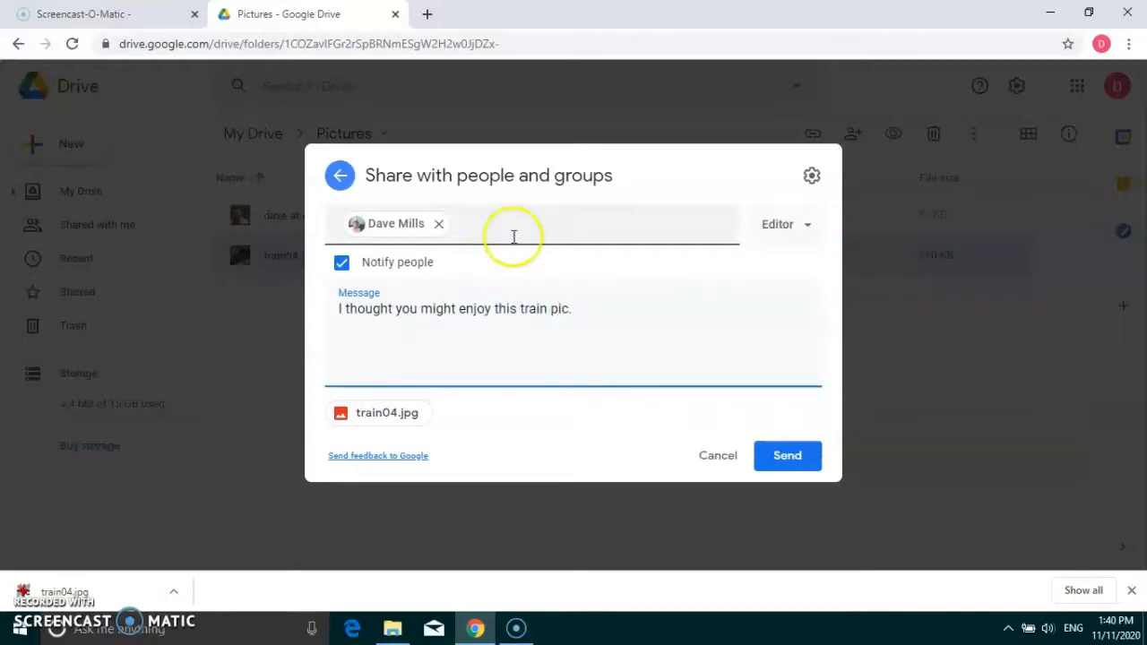
pyautogui.click(785, 461)
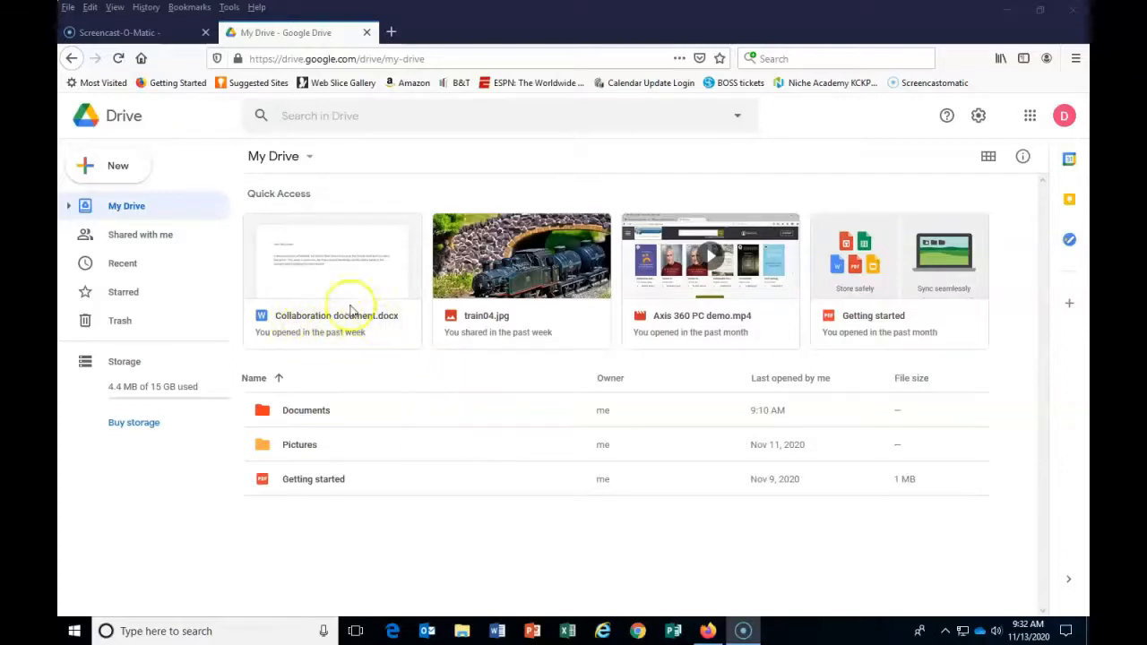
# - Open Collaboration document.docx and add the line "John Steinbeck is one of my favorite authors." below the paragraph
pyautogui.doubleClick(337, 277)
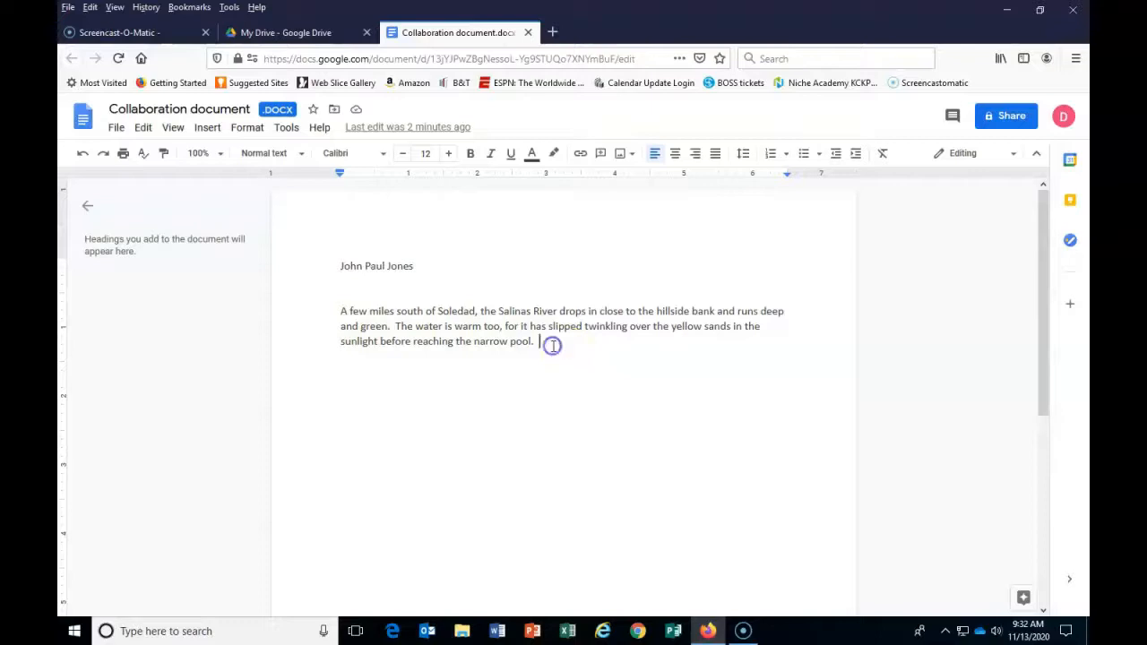
pyautogui.press('Return')
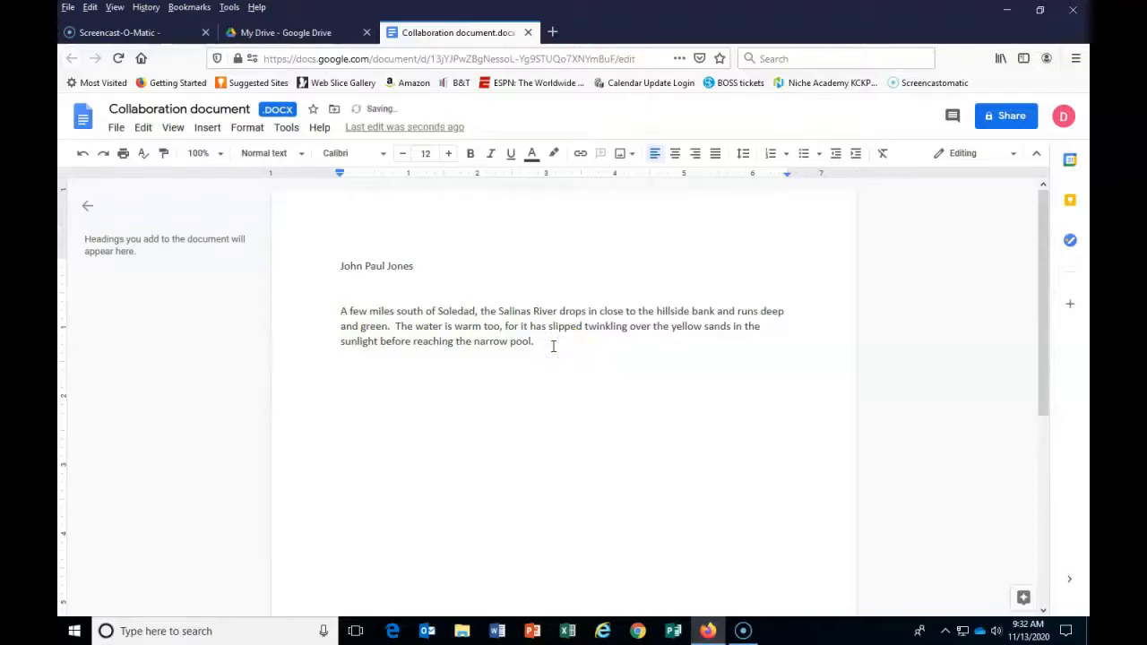
pyautogui.write('John Jteinbeck is one of my')
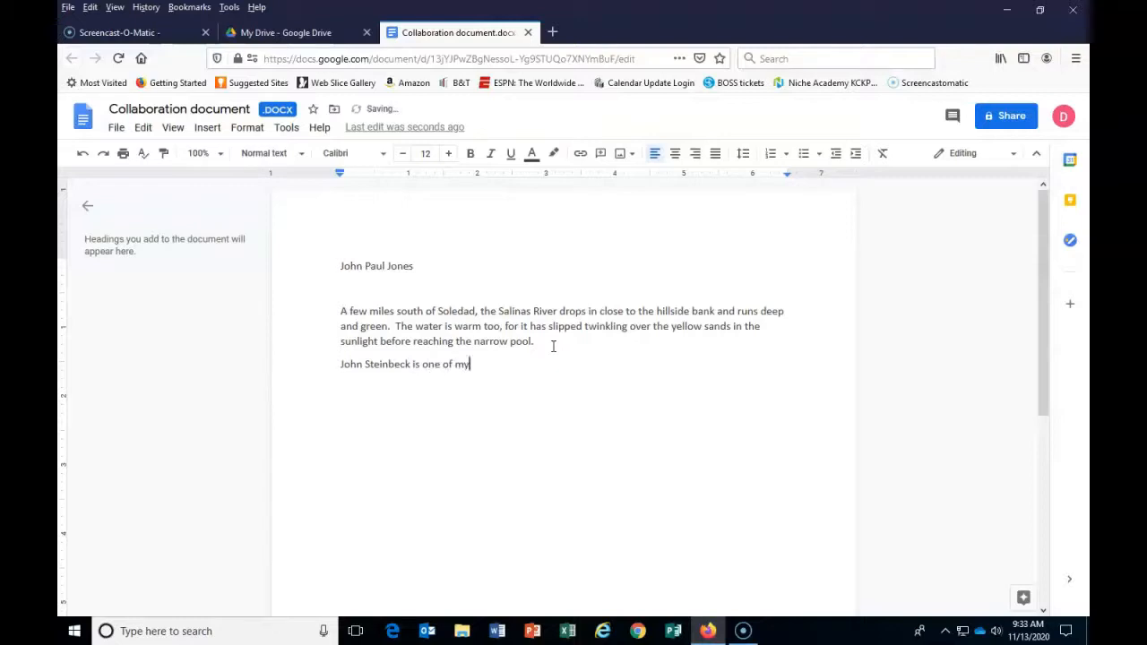
pyautogui.write(' favorite authors.')
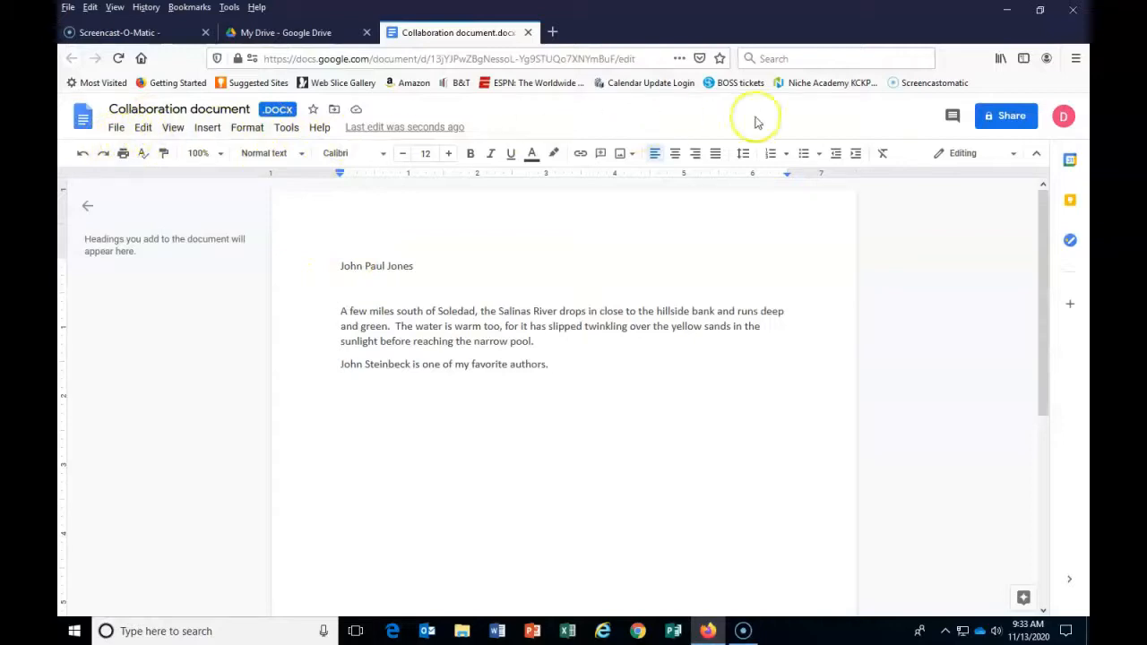
# - Share the Collaboration document with the suggested Gmail contact as an Editor and send the notification without a message
pyautogui.click(1012, 118)
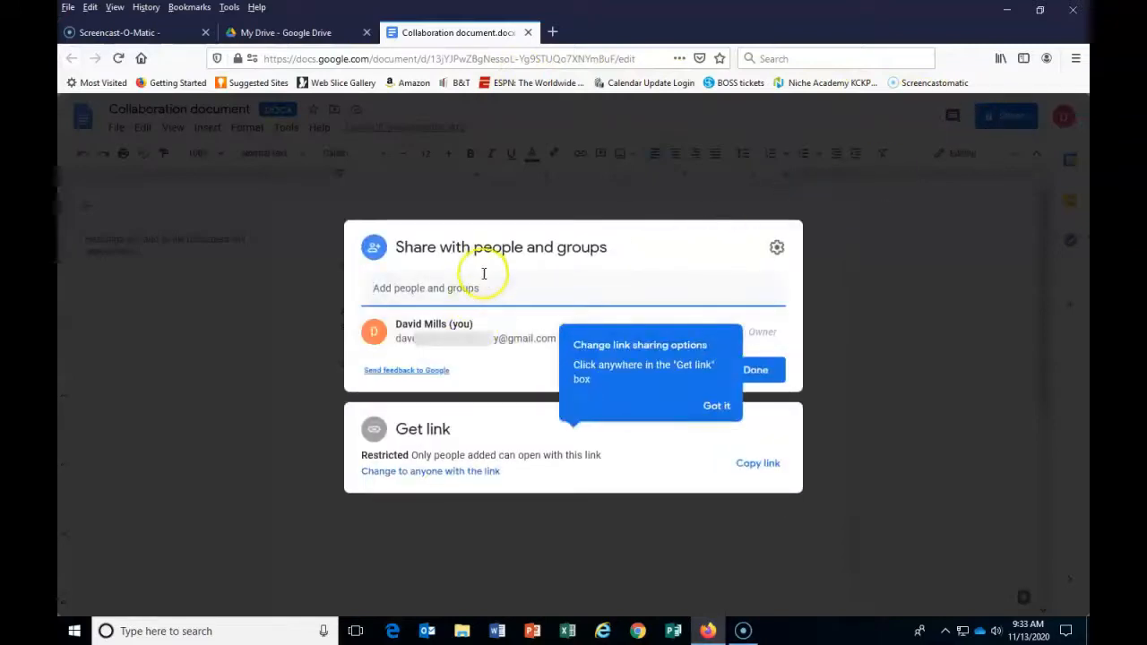
pyautogui.click(411, 286)
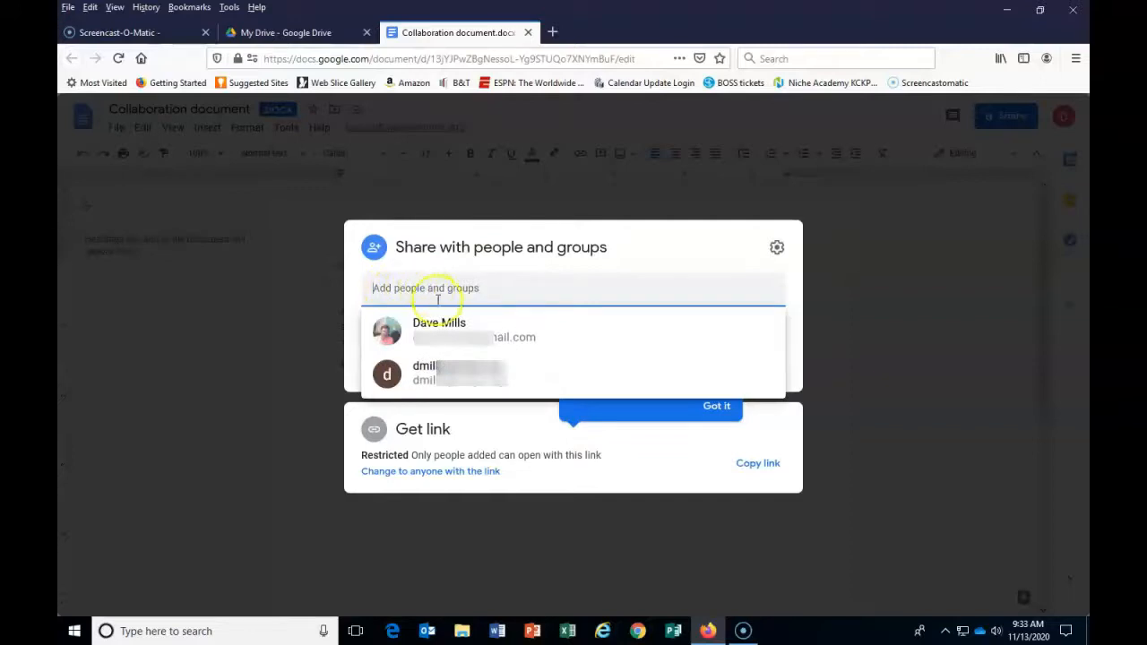
pyautogui.moveTo(436, 329)
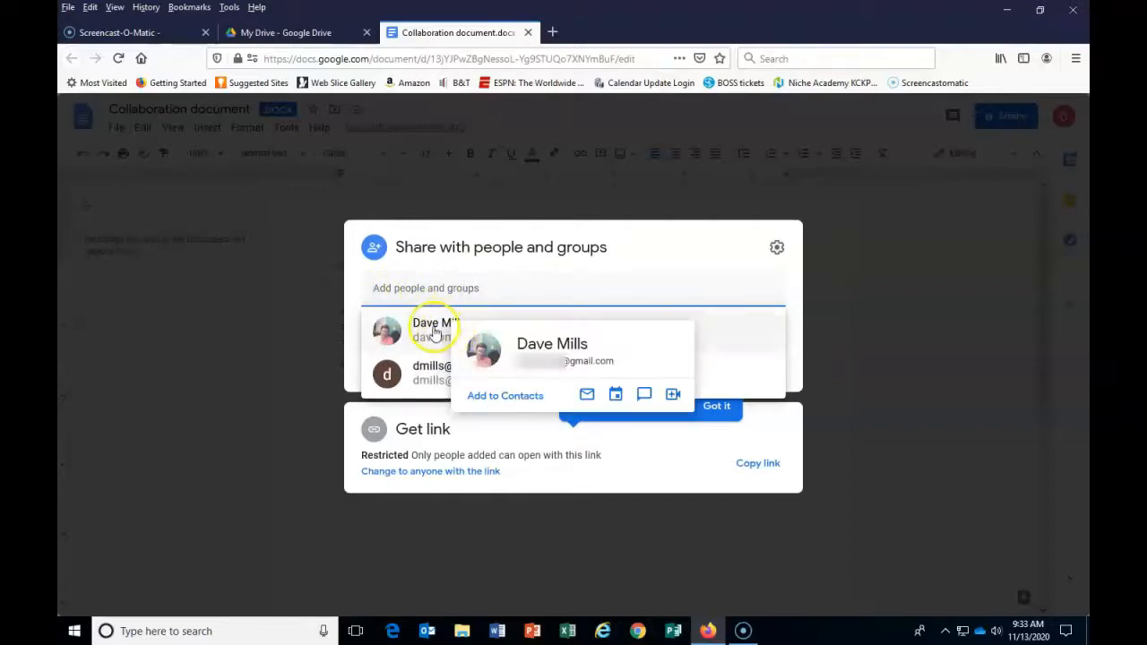
pyautogui.click(433, 330)
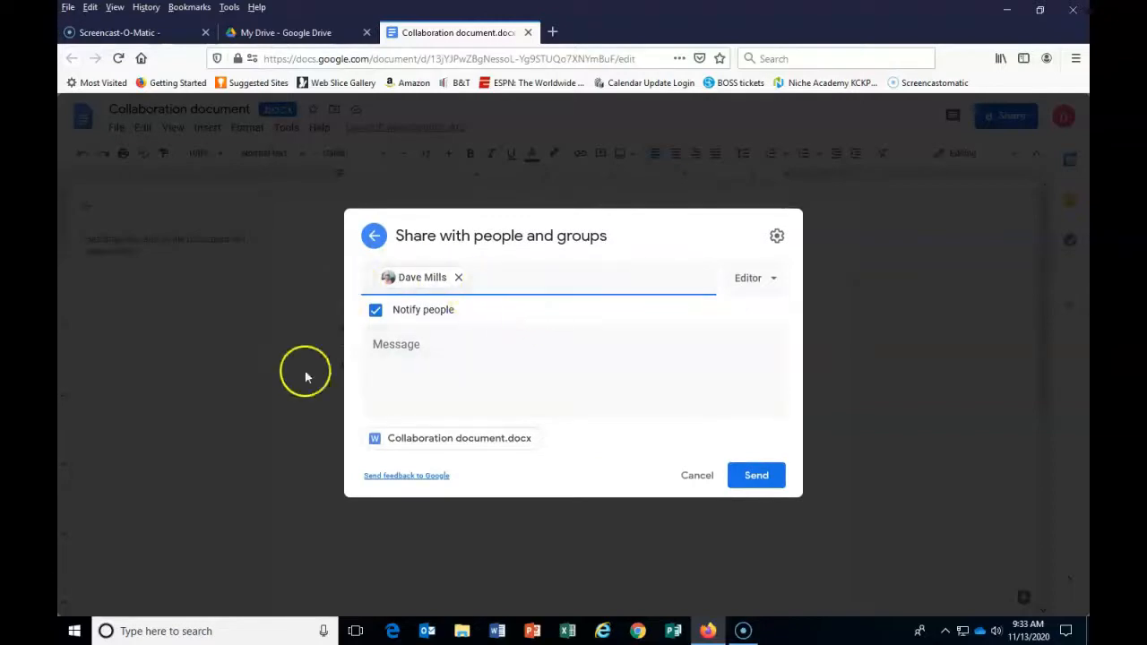
pyautogui.click(757, 474)
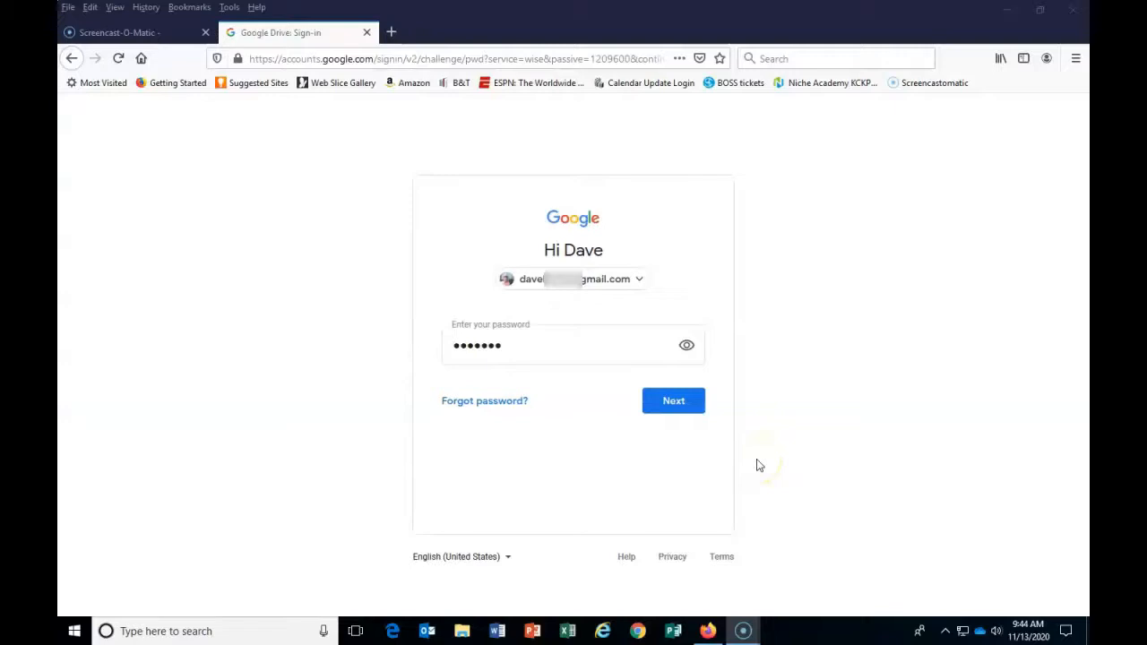
# - Finish signing in to the collaborator's Google account and open the shared Collaboration document.docx
pyautogui.click(673, 401)
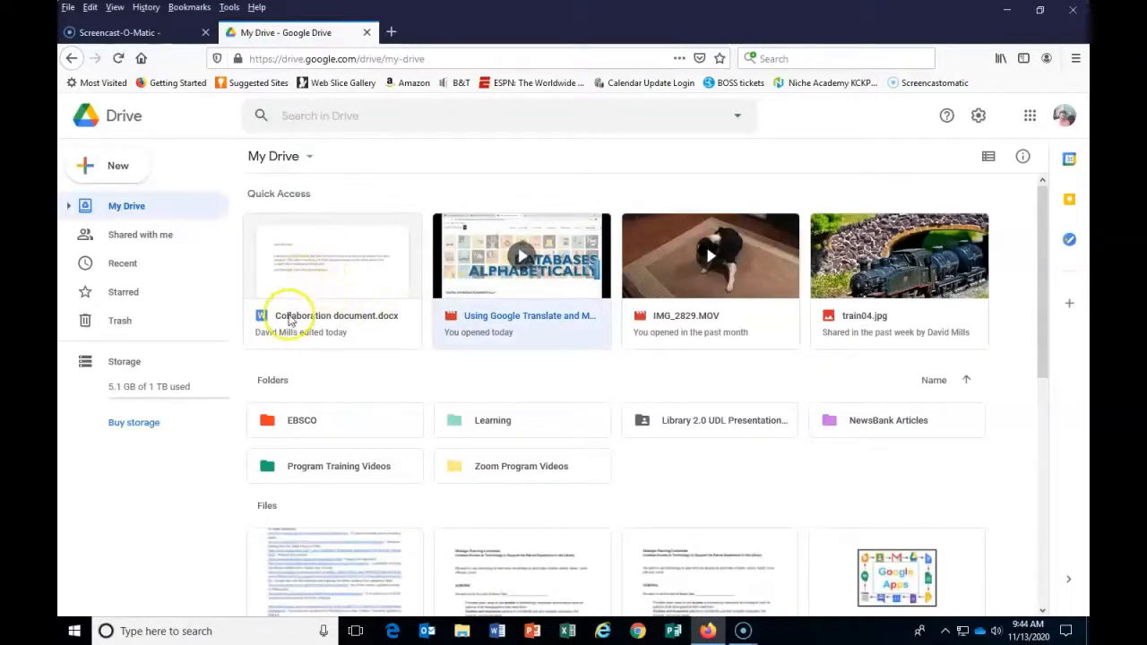
pyautogui.doubleClick(312, 268)
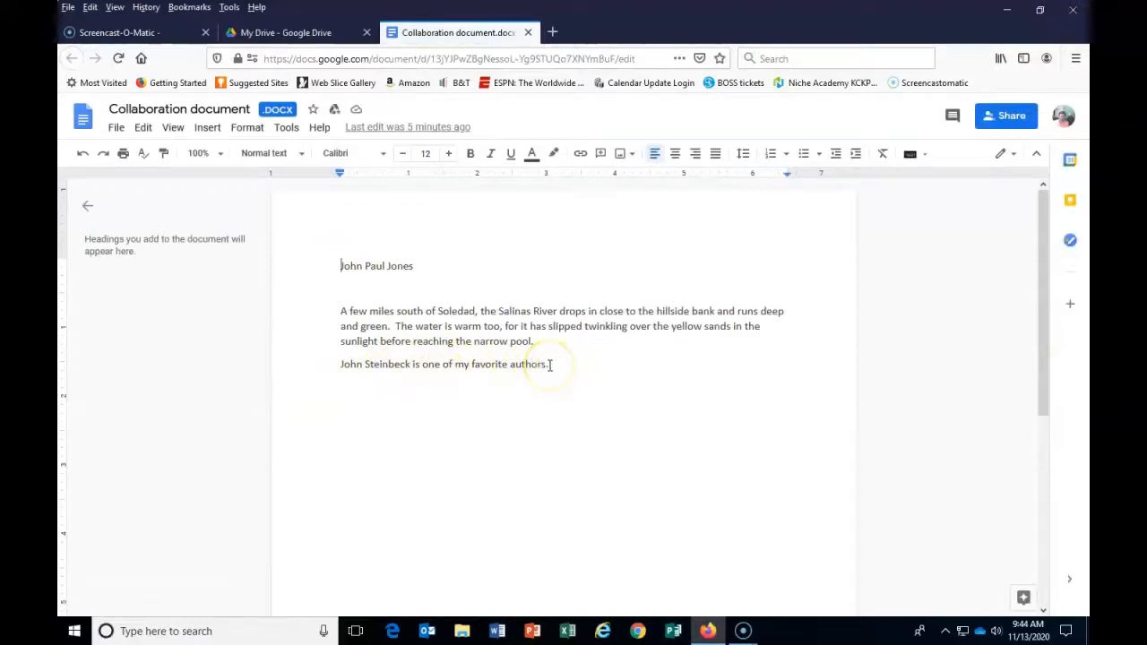
# - Add a new last line reading "The “Grapes of Wrath” detail the migration of a family from Oklahoma to California."
pyautogui.click(553, 363)
pyautogui.press('Return')
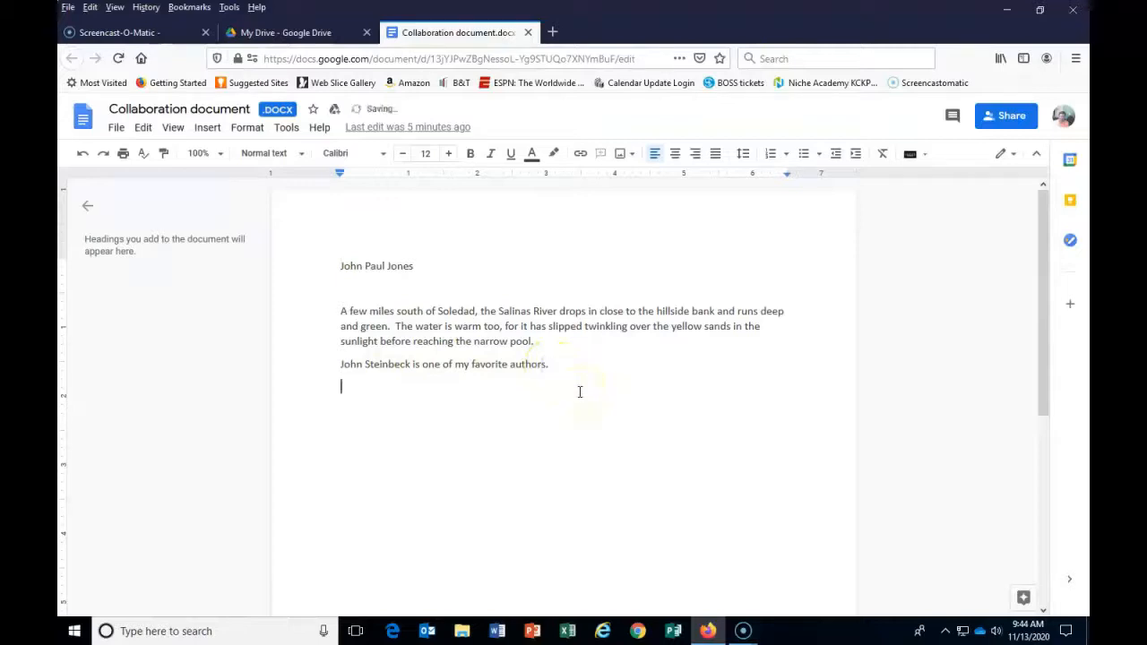
pyautogui.write('T')
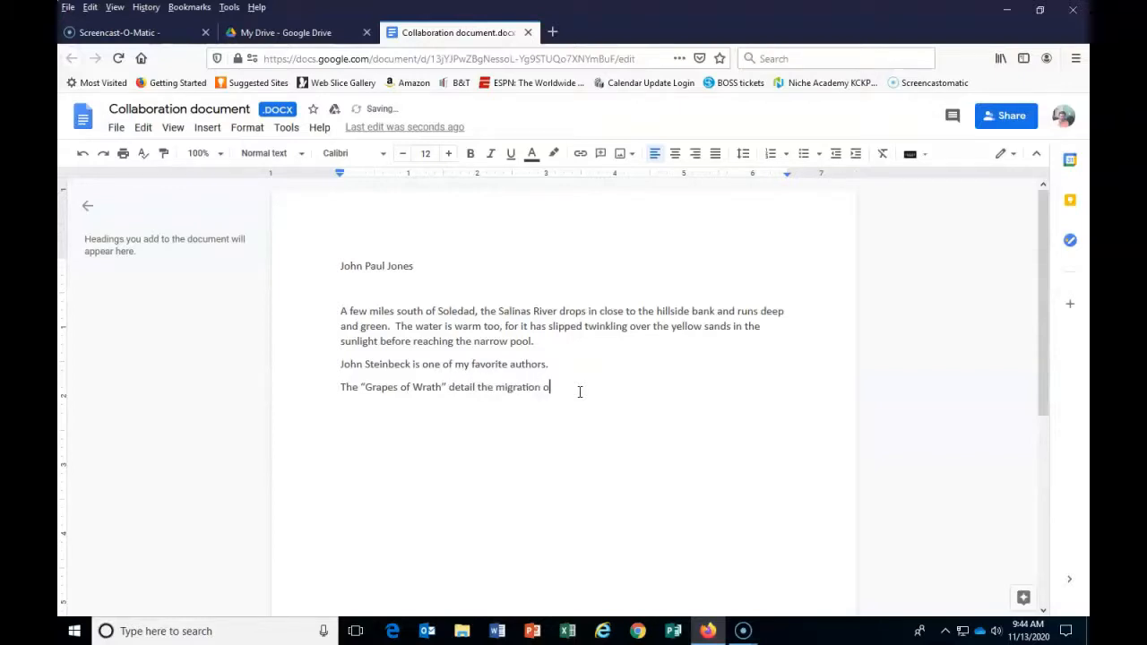
pyautogui.write('from Oklahoma to California.')
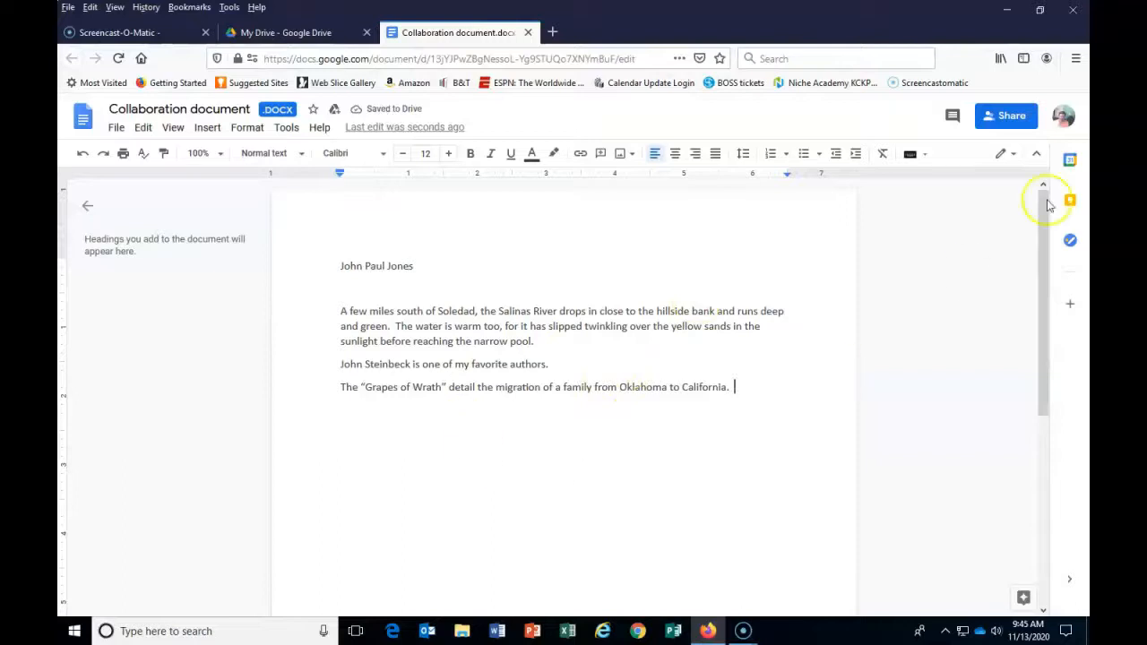
# - Share the edited Collaboration document back with its owner as an Editor and send the notification
pyautogui.click(1013, 117)
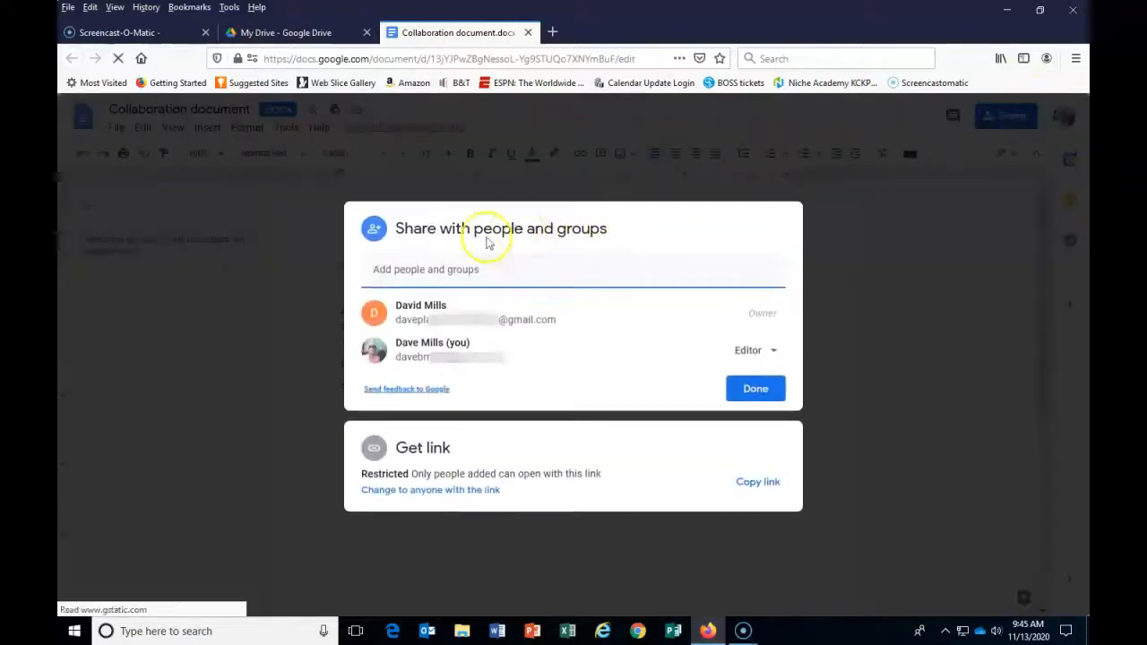
pyautogui.click(422, 269)
pyautogui.click(441, 303)
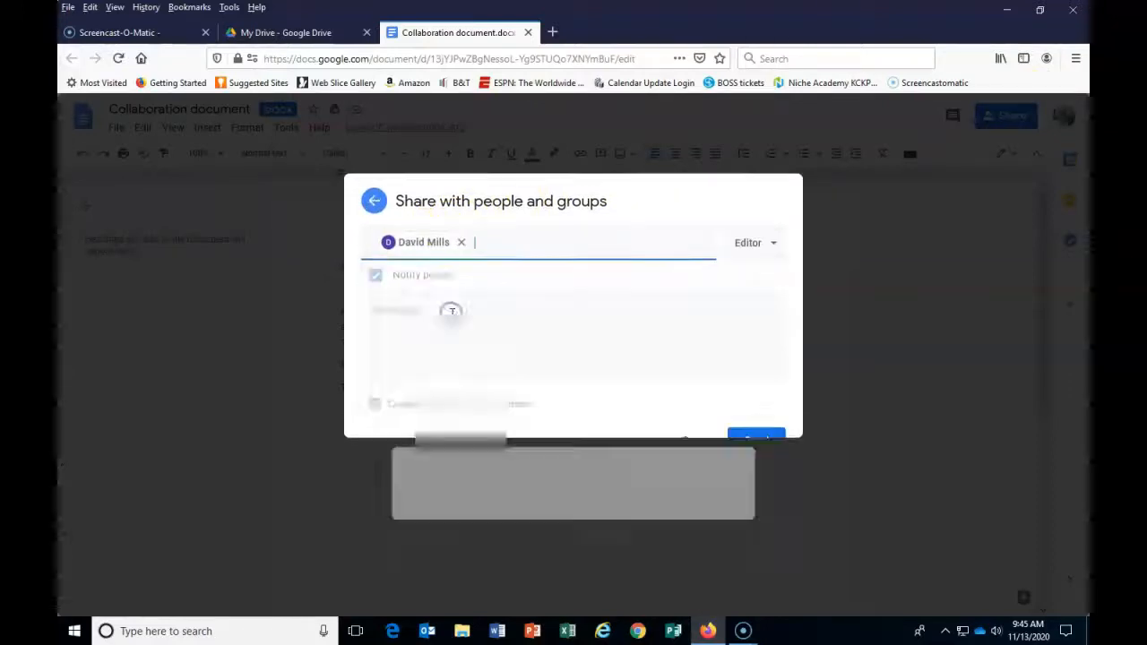
pyautogui.click(757, 475)
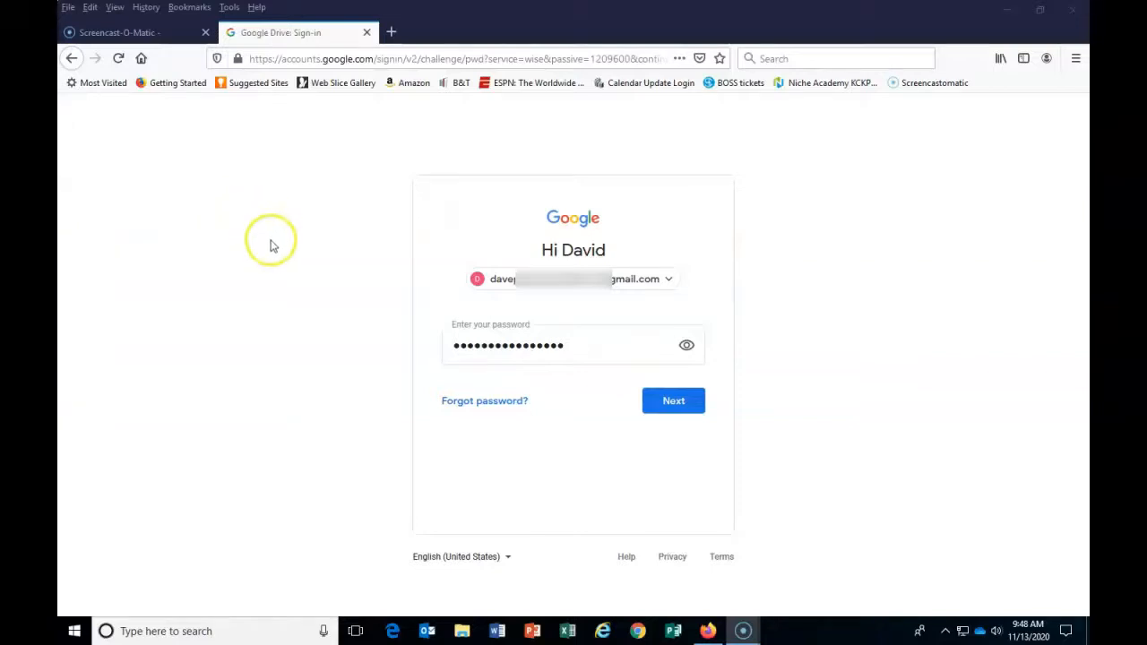
# - Finish signing in to the document owner's Google account and open Collaboration document.docx from My Drive
pyautogui.click(679, 403)
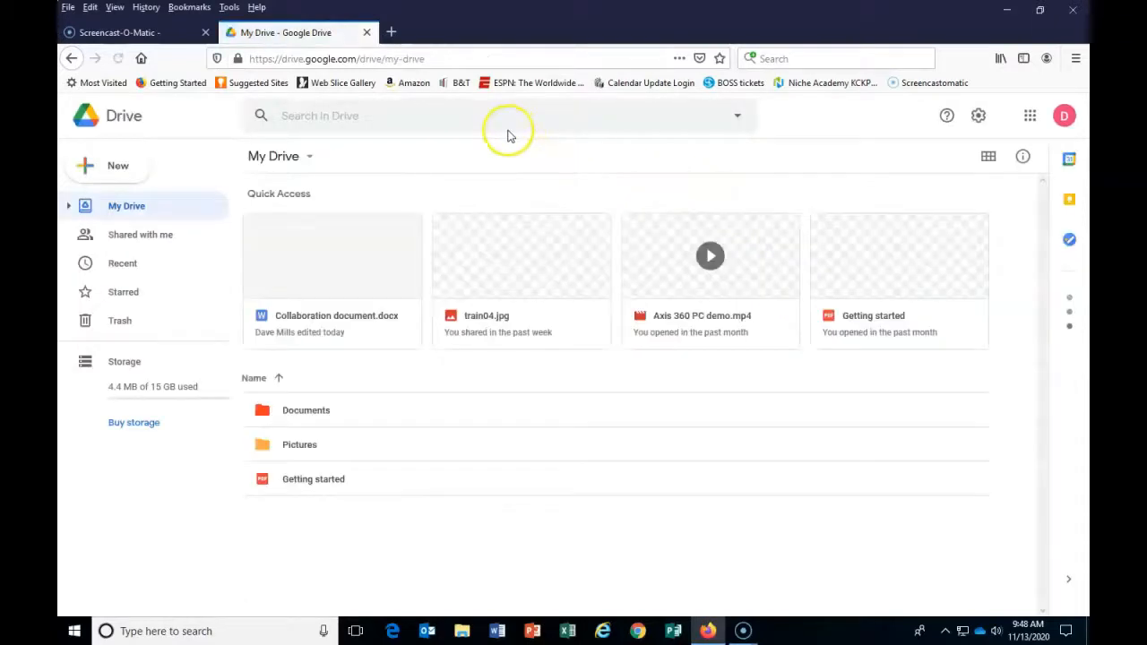
pyautogui.click(312, 289)
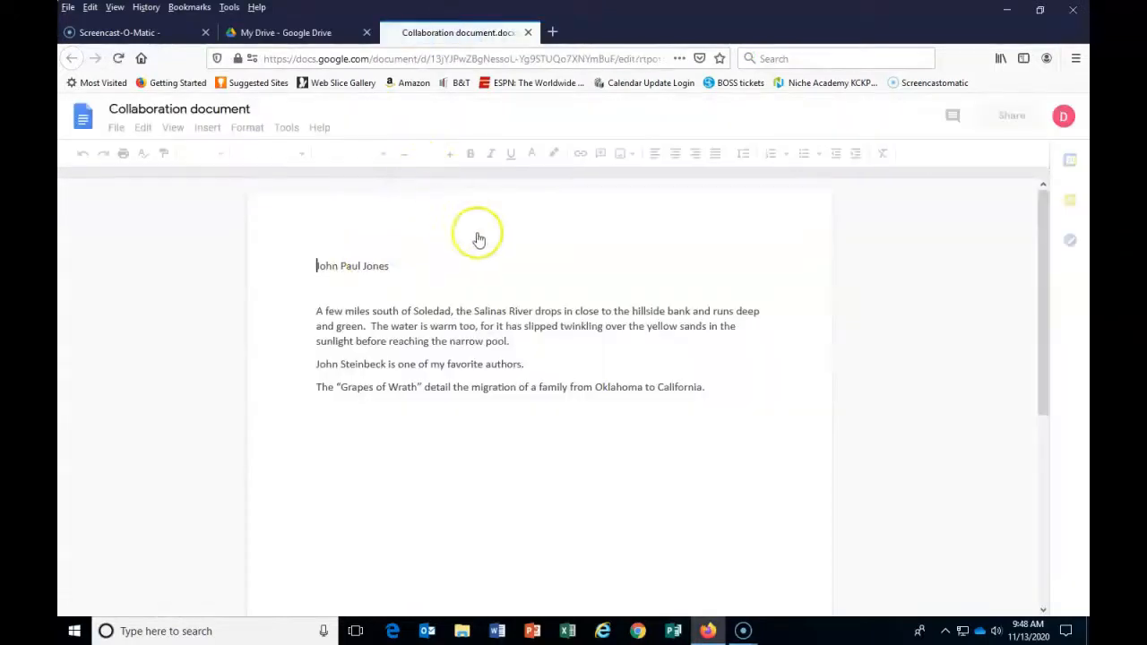
# - Add the line "Henry Fonda was in the movie “Grapes of Wrath.”" at the end of the document
pyautogui.click(732, 387)
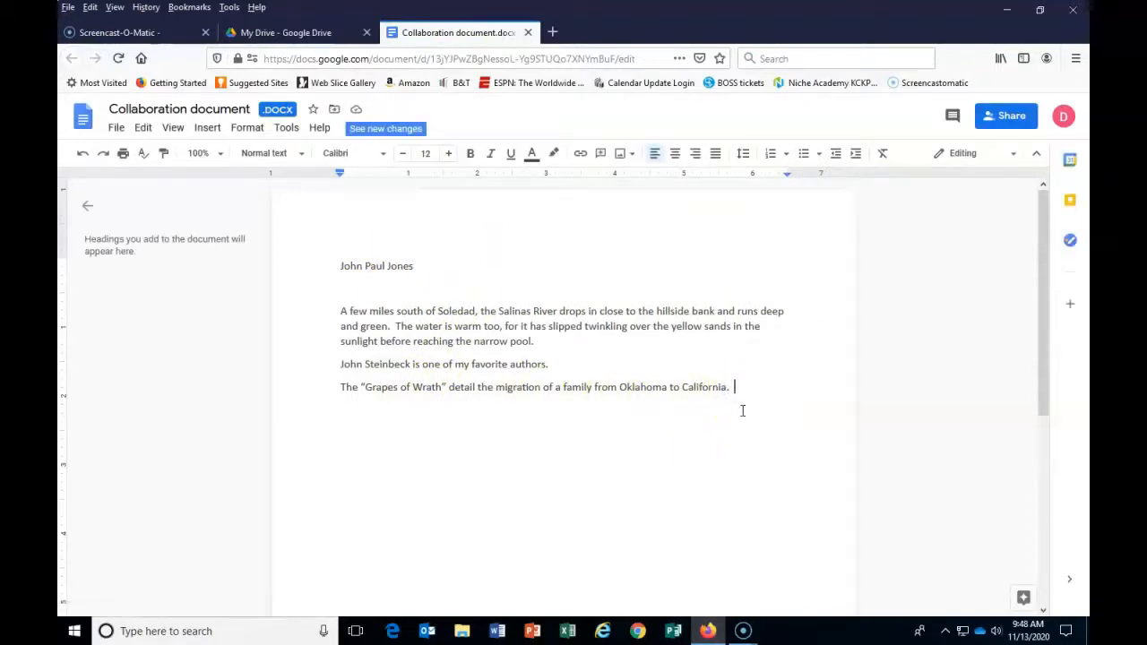
pyautogui.press('Return')
pyautogui.write('Henry Fo')
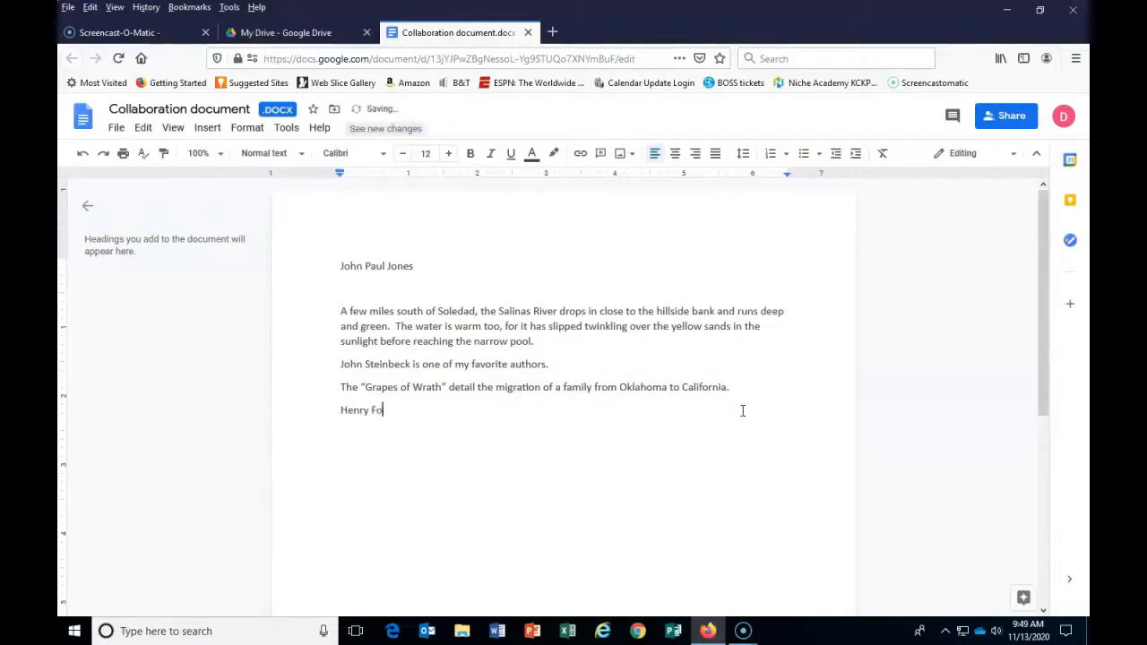
pyautogui.write('nda was in the movie “Grap')
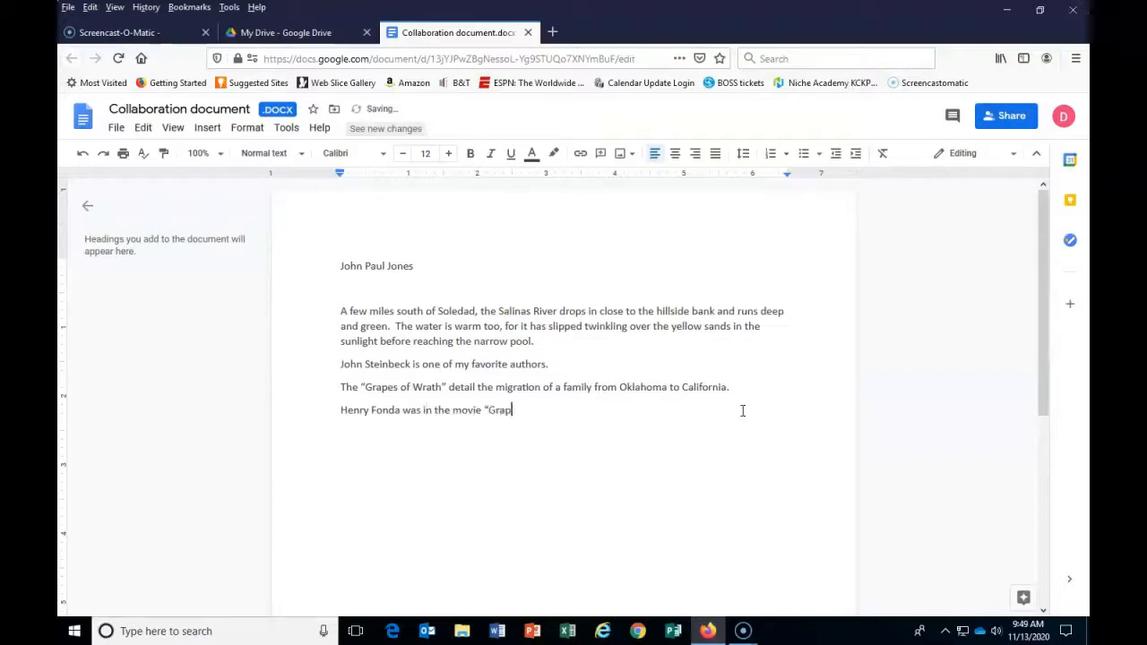
pyautogui.write('es of Wrath.”')
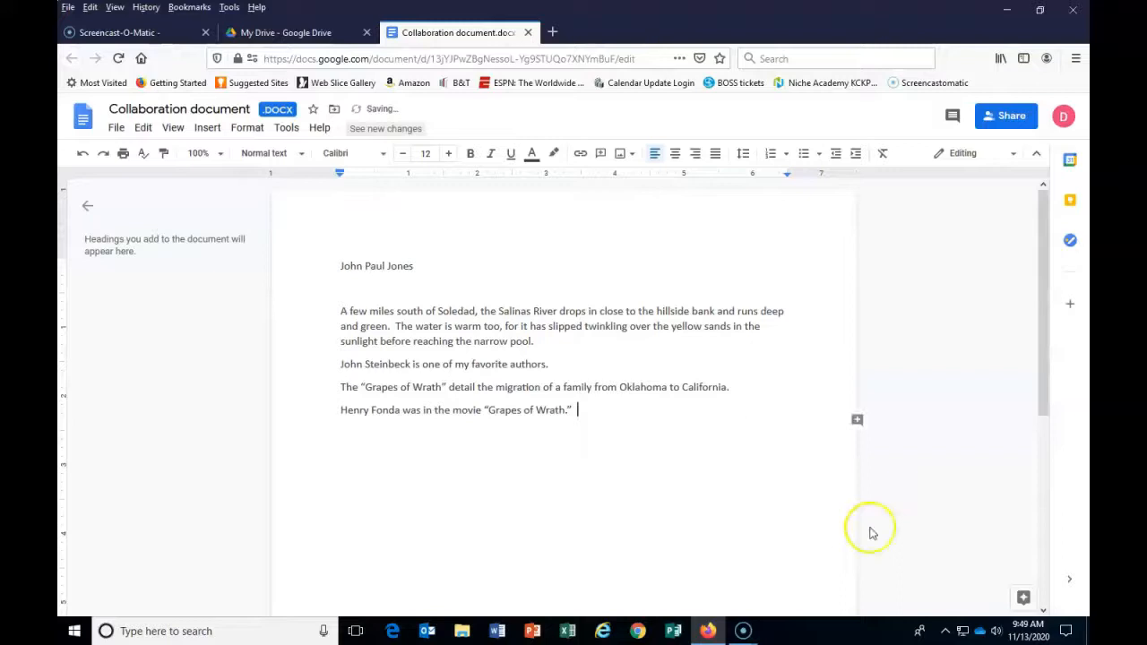
# - Open the sharing settings of Collaboration document and start entering a recipient to share it with
pyautogui.click(1012, 119)
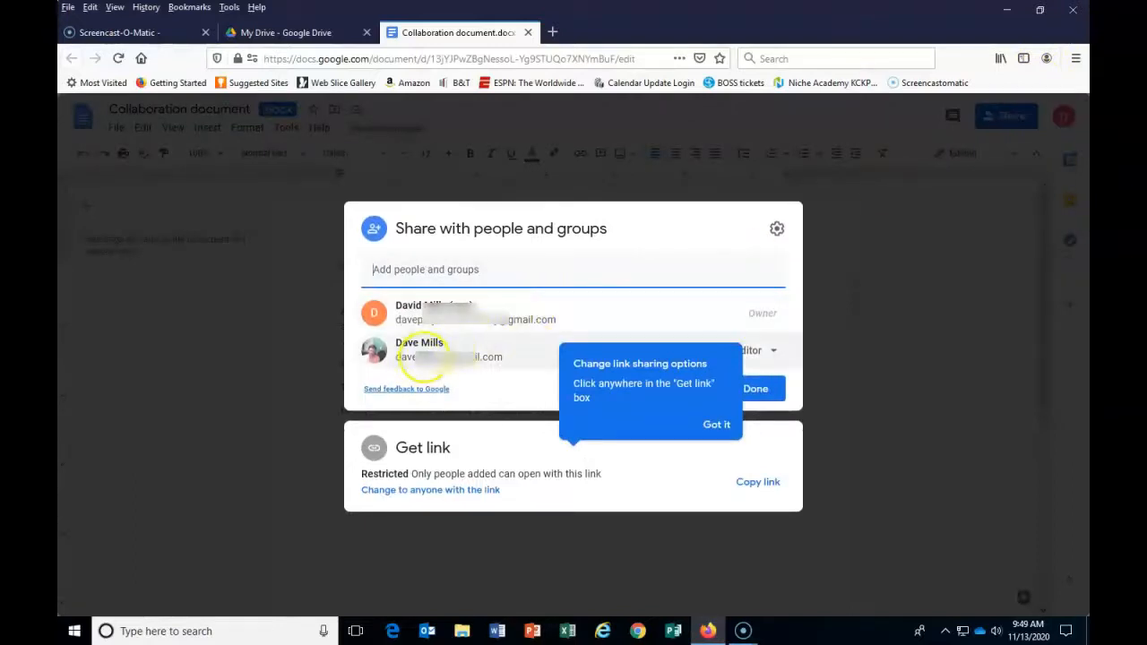
pyautogui.click(395, 265)
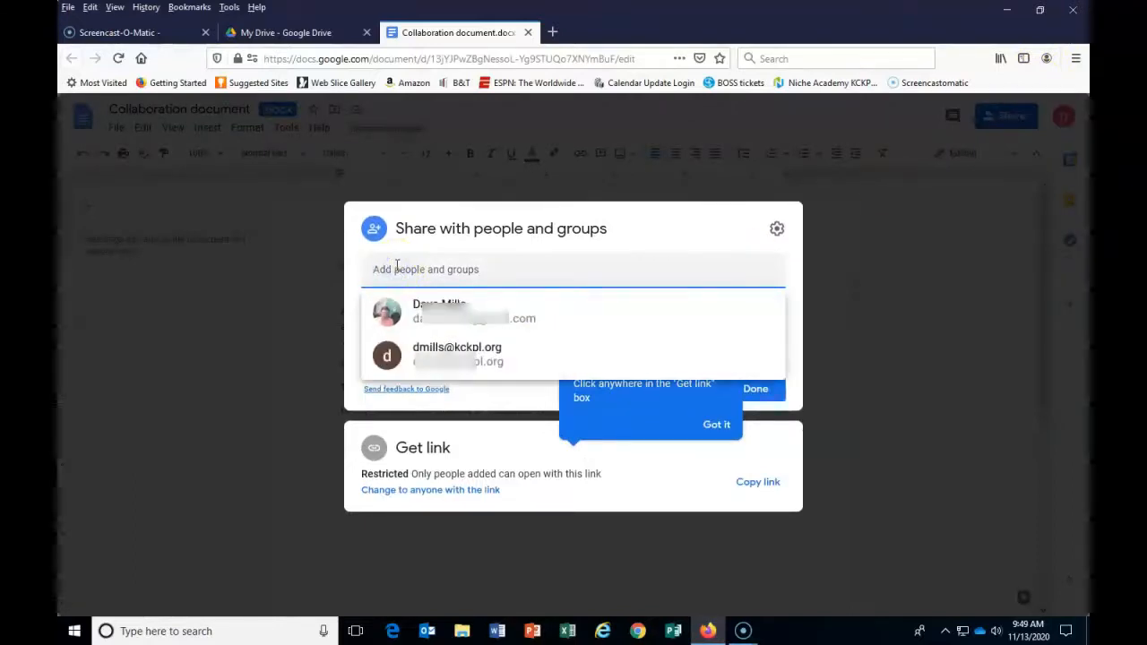
pyautogui.write('d')
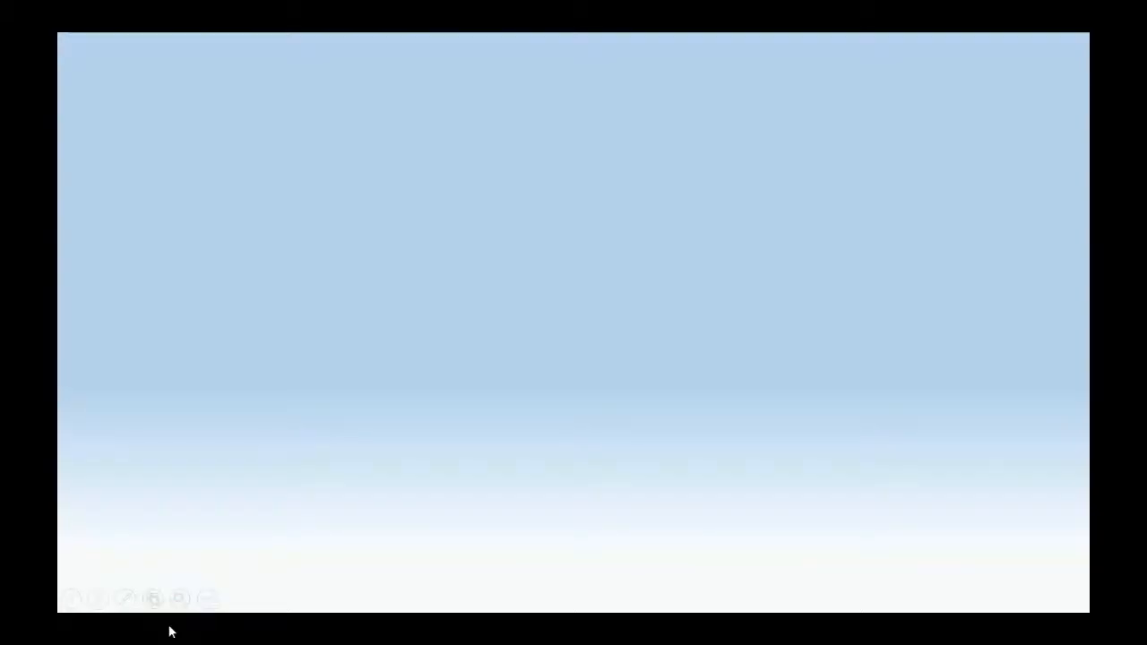
pyautogui.press('Right')
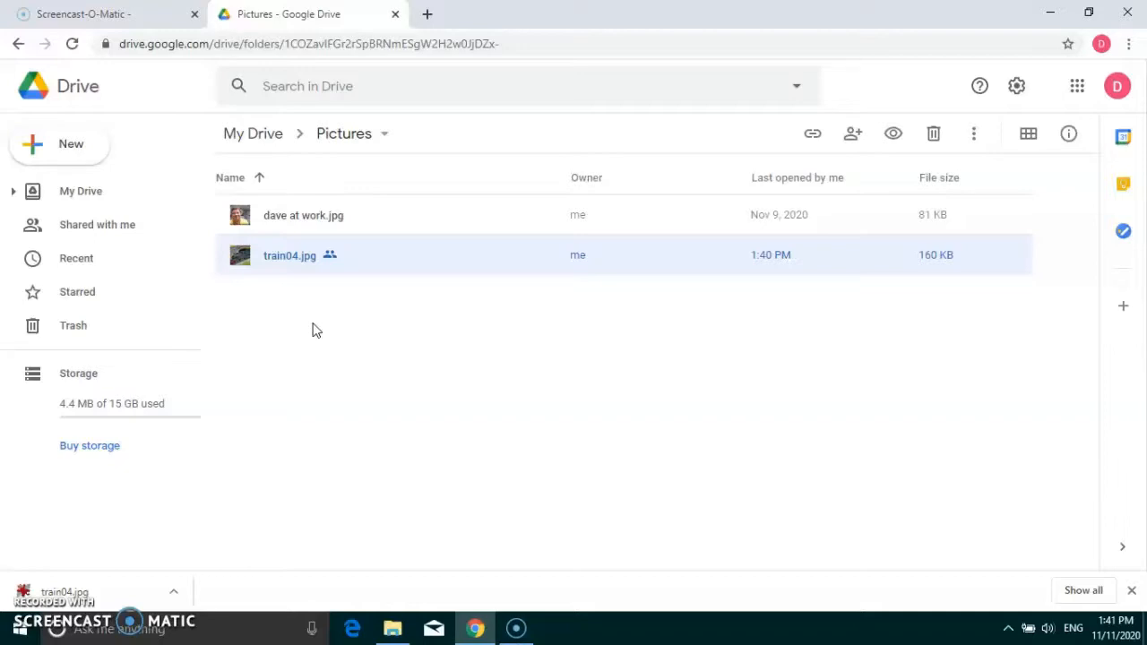
# - Add the "at work" photo in the Pictures folder to Starred
pyautogui.click(305, 218)
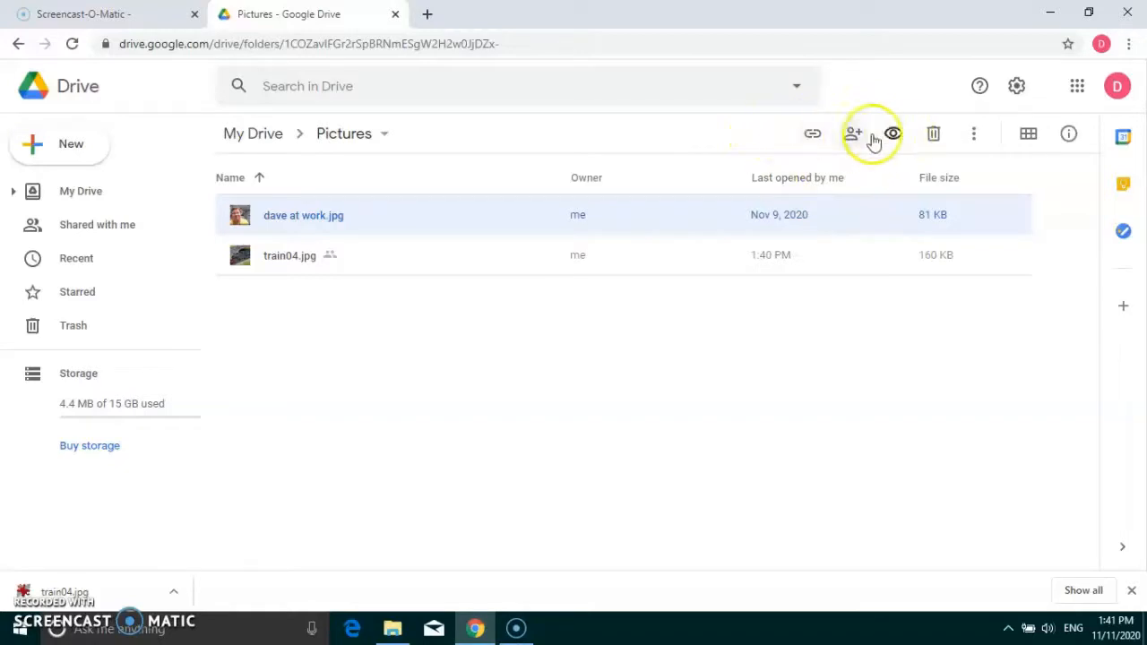
pyautogui.click(973, 137)
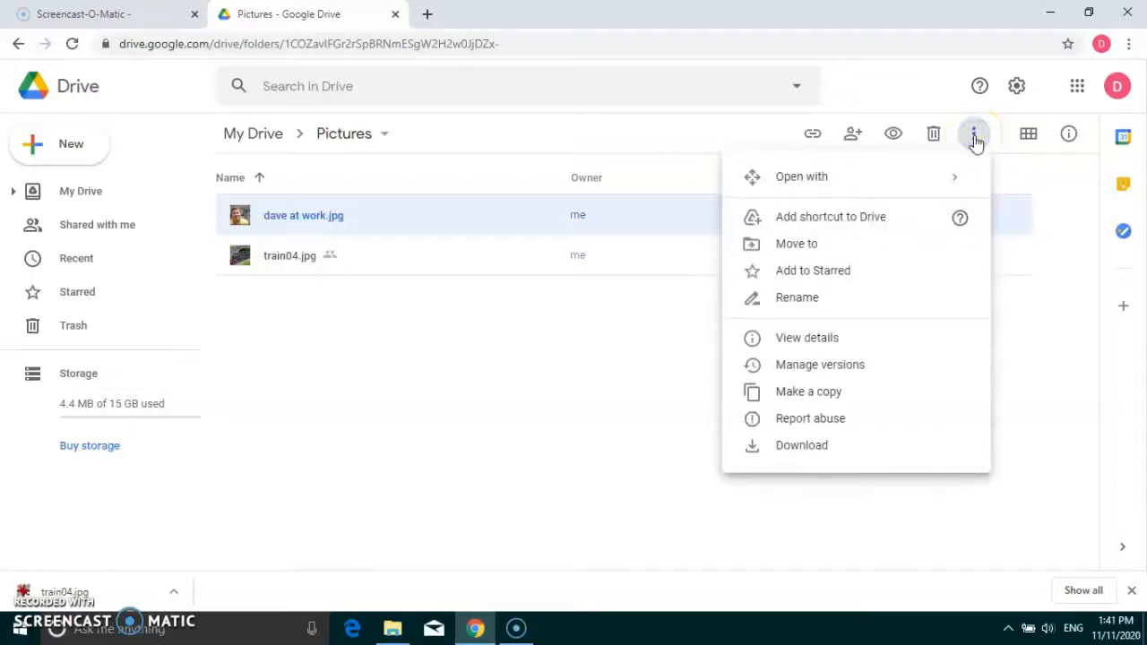
pyautogui.click(807, 271)
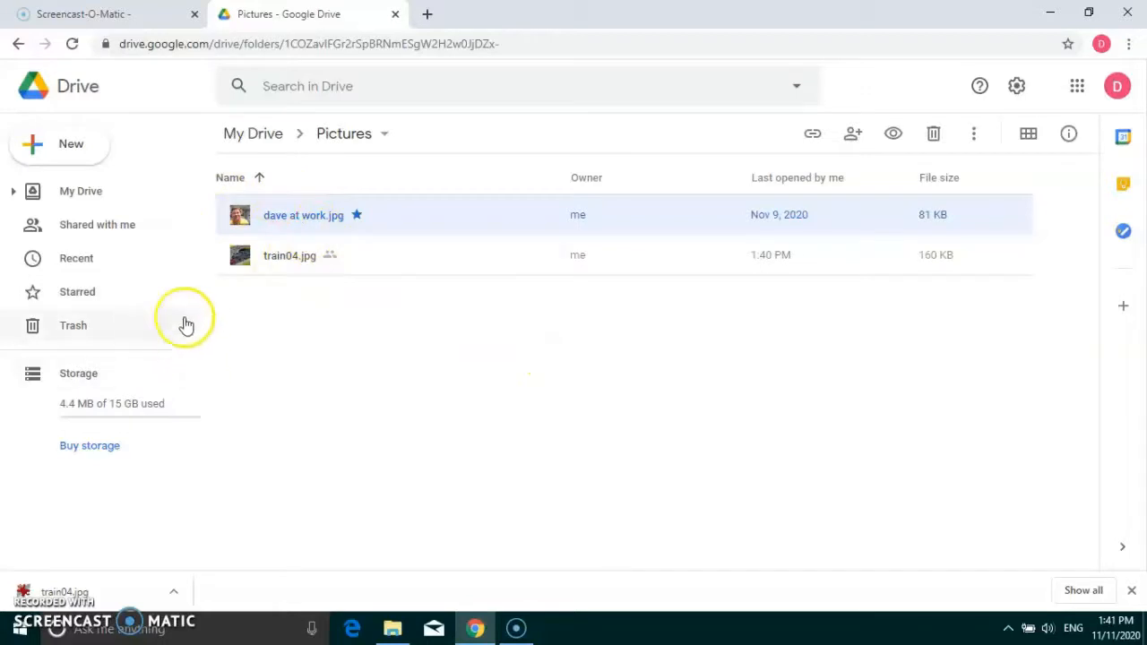
# - Go to the Starred list by way of My Drive and remove the "at work" photo from Starred
pyautogui.click(82, 192)
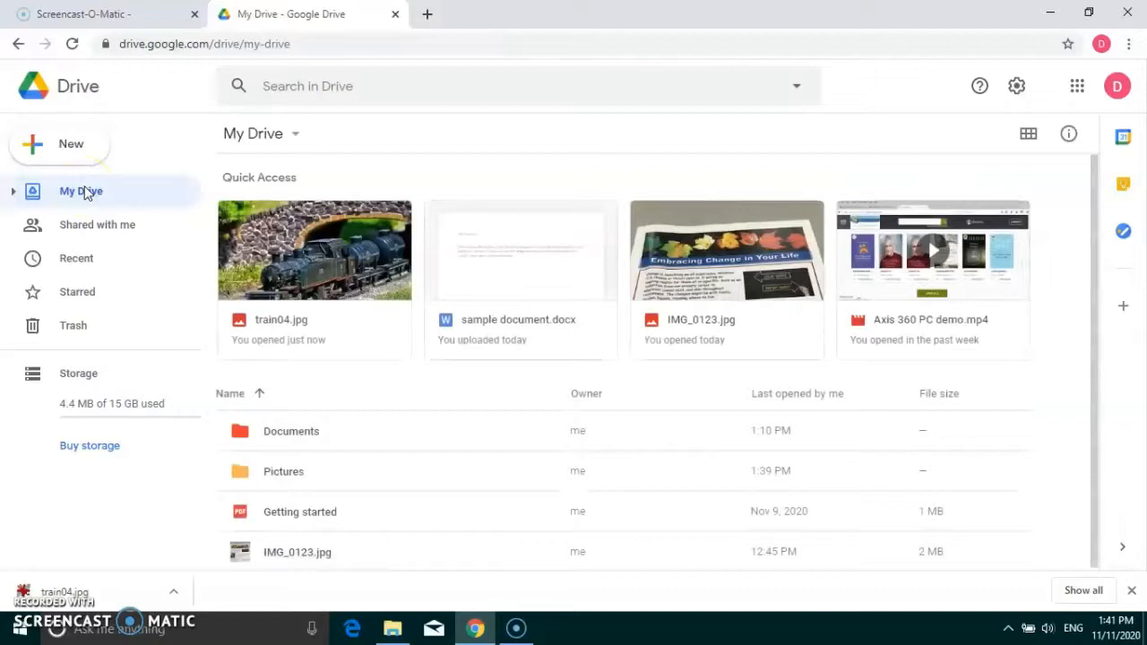
pyautogui.click(79, 294)
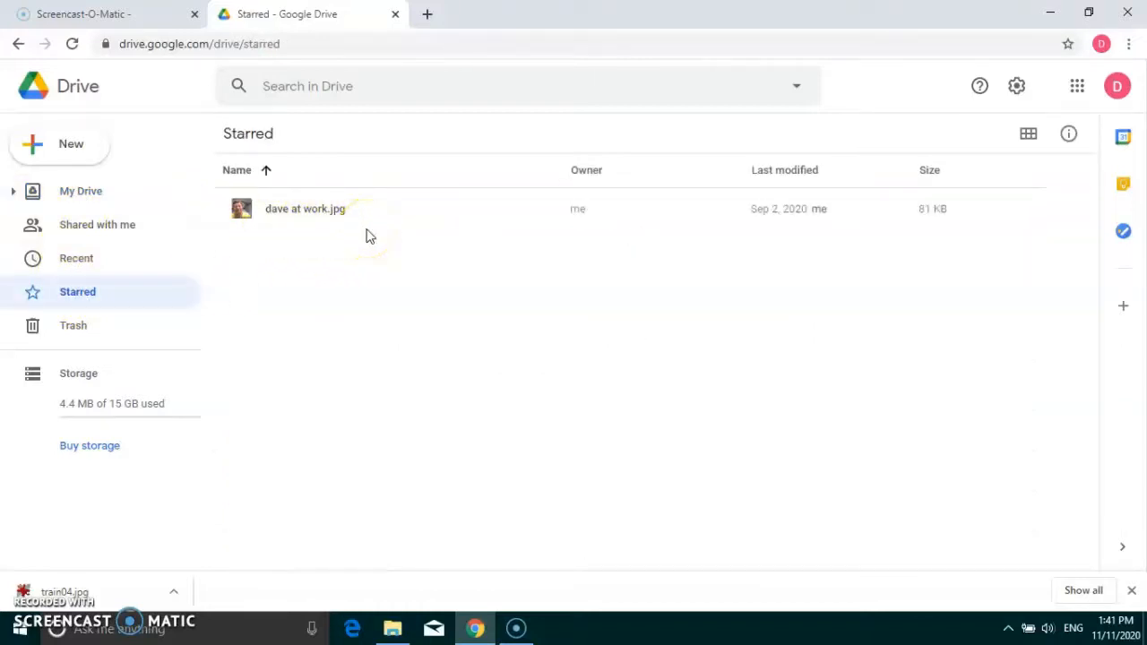
pyautogui.click(310, 211)
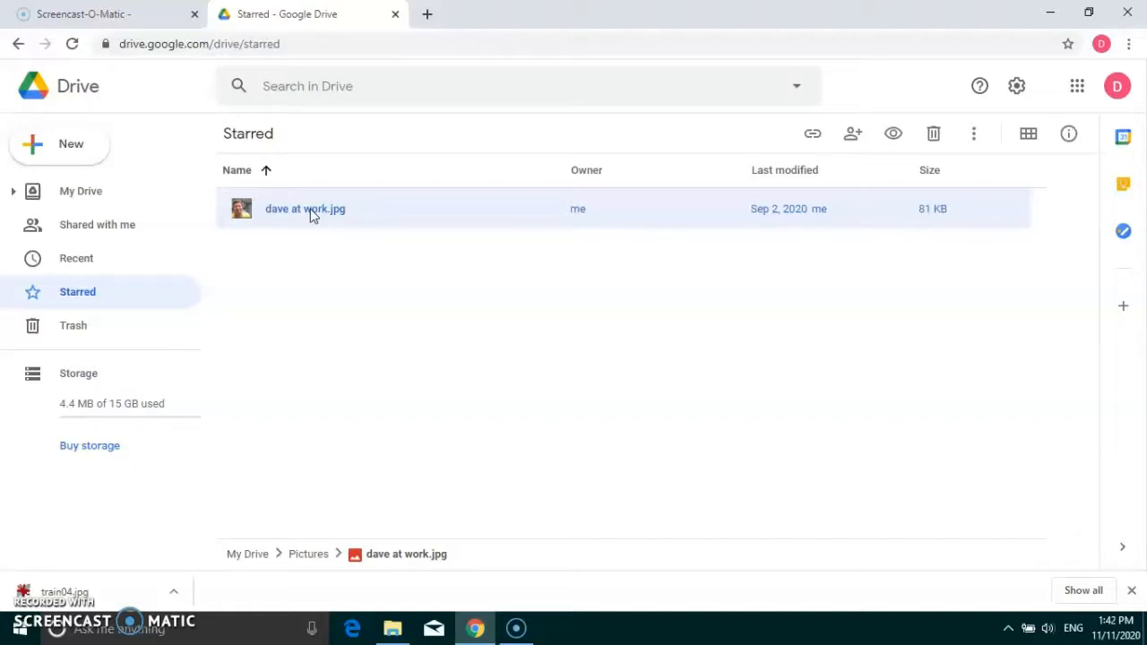
pyautogui.click(973, 136)
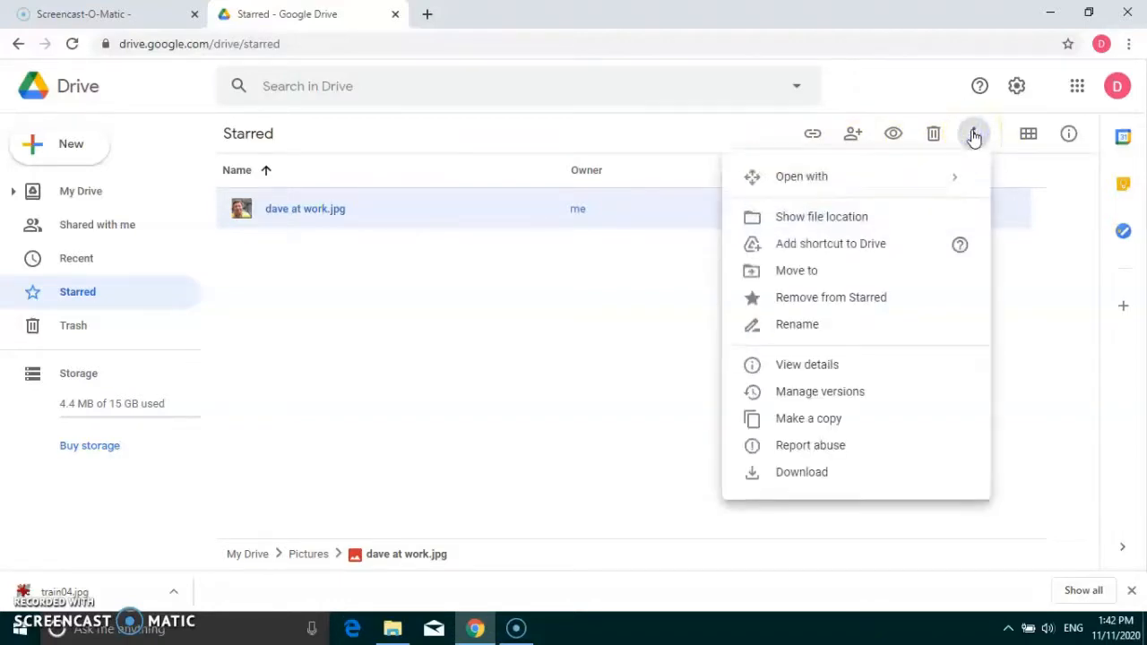
pyautogui.click(801, 300)
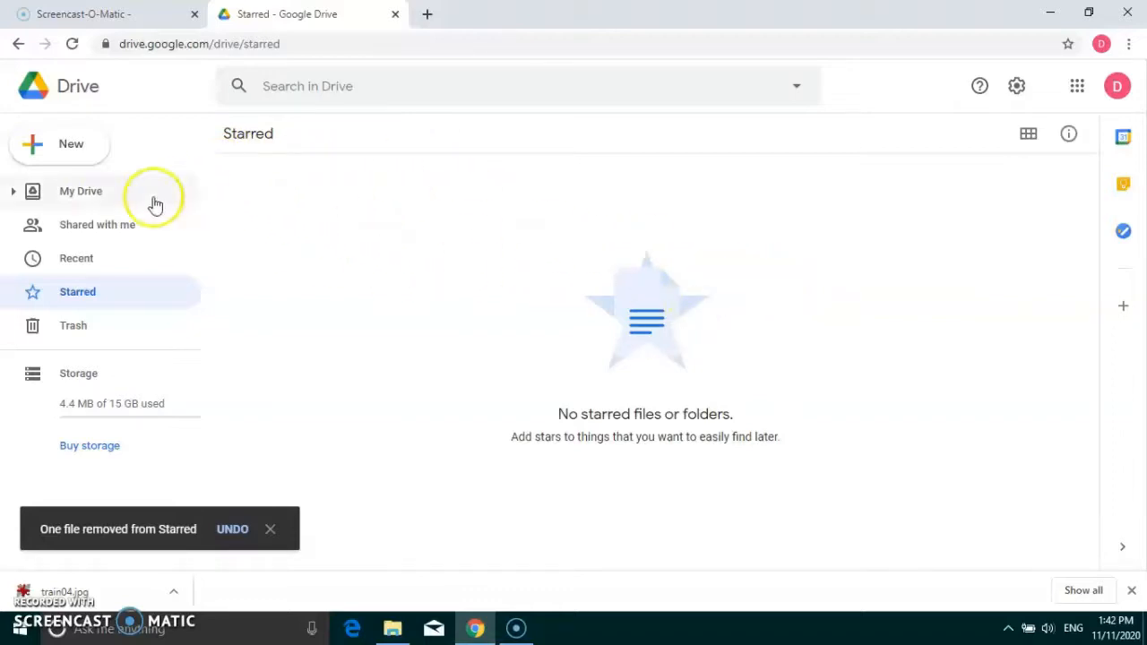
# - Rename sample document.docx in the Documents folder to the owner's first name in possessive form followed by "excellent story", keeping the .docx extension
pyautogui.click(81, 191)
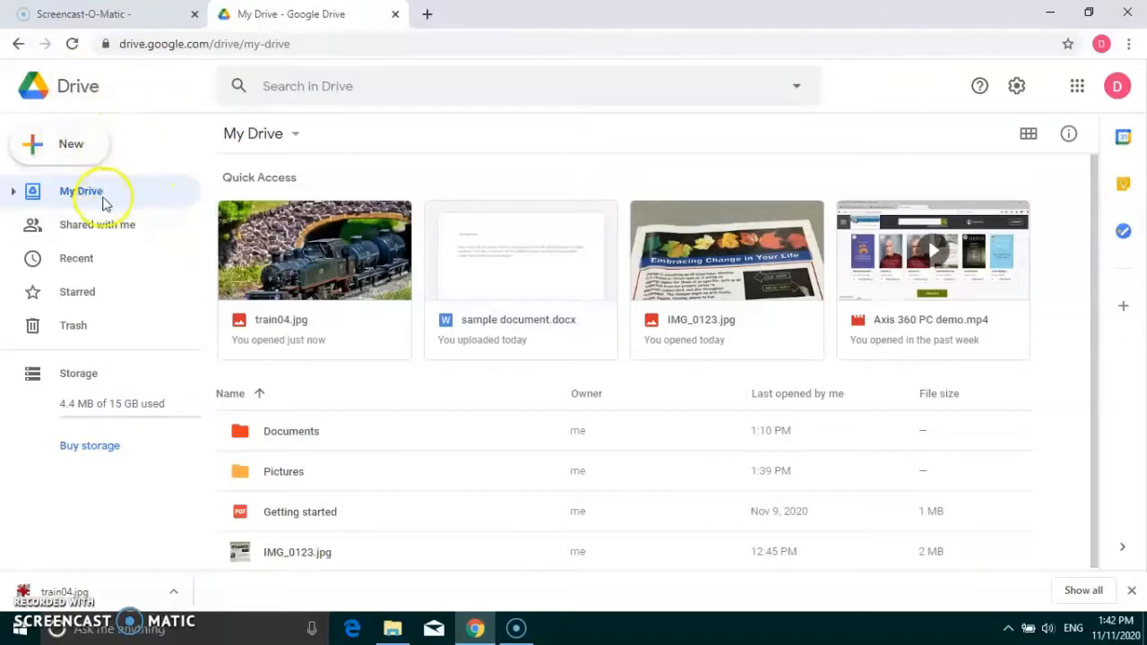
pyautogui.doubleClick(240, 437)
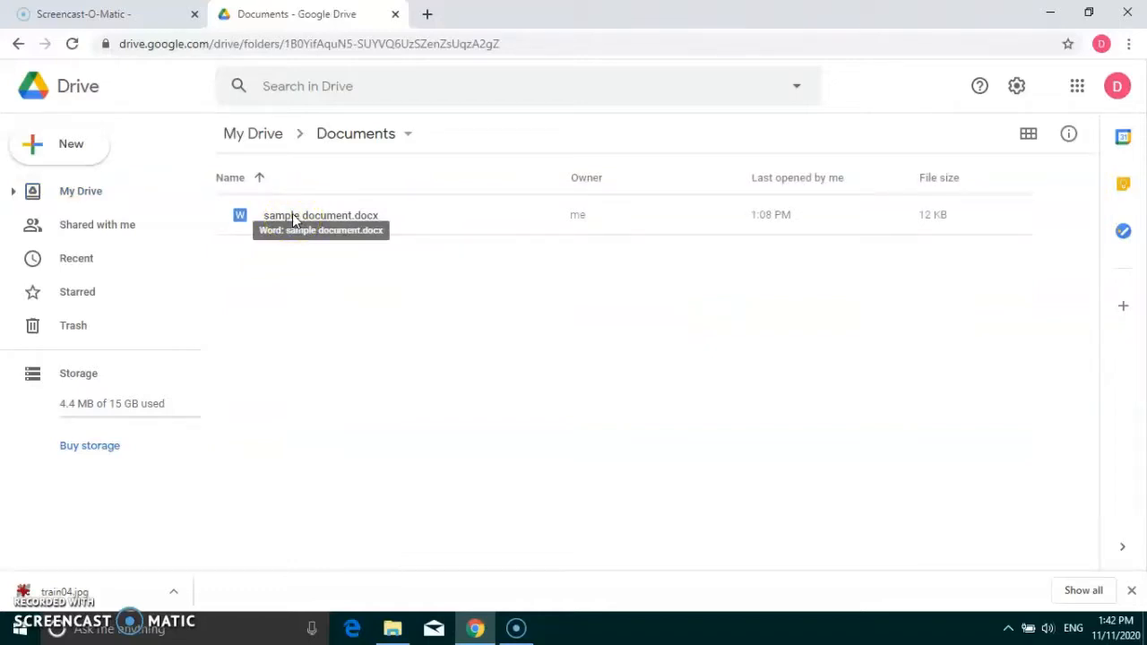
pyautogui.click(292, 215)
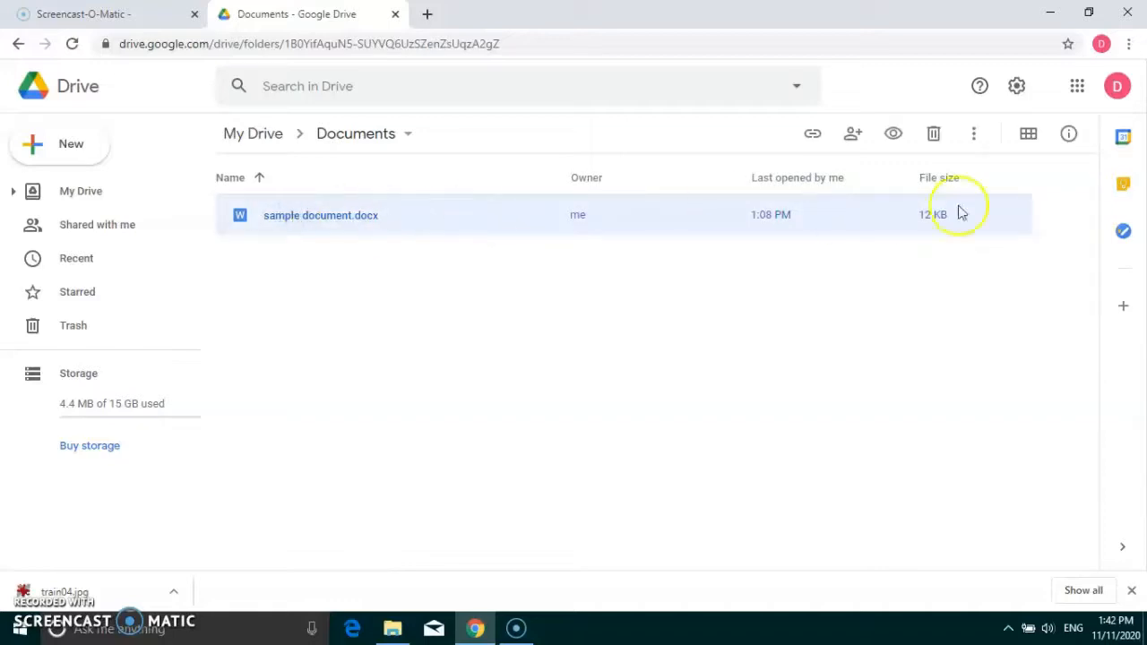
pyautogui.click(972, 135)
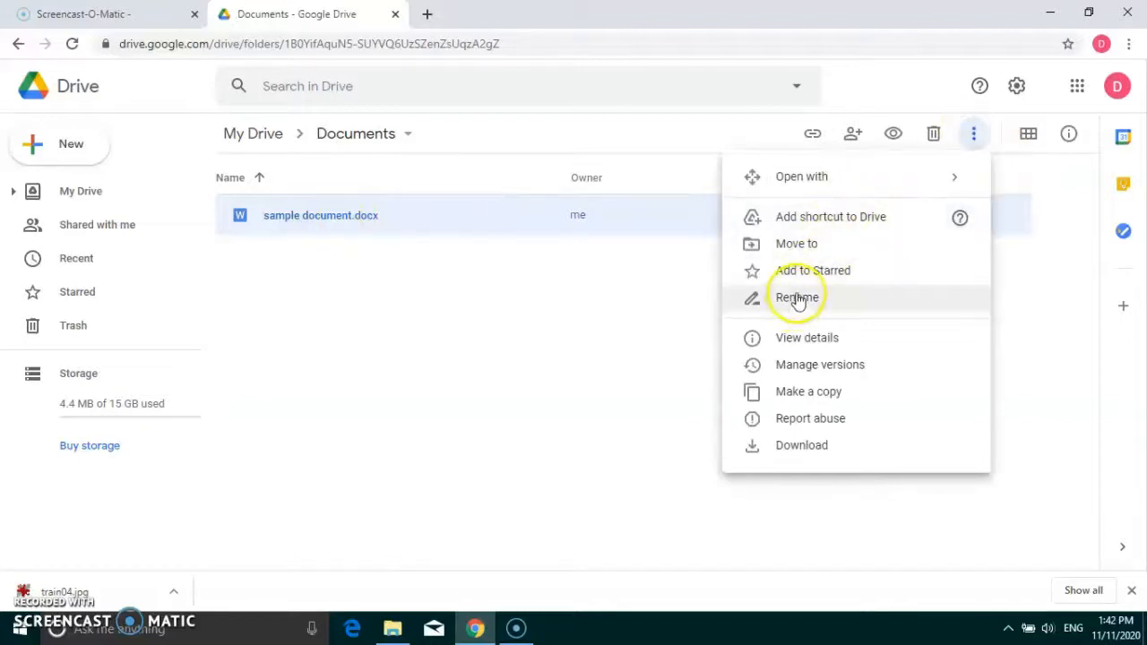
pyautogui.rightClick(300, 219)
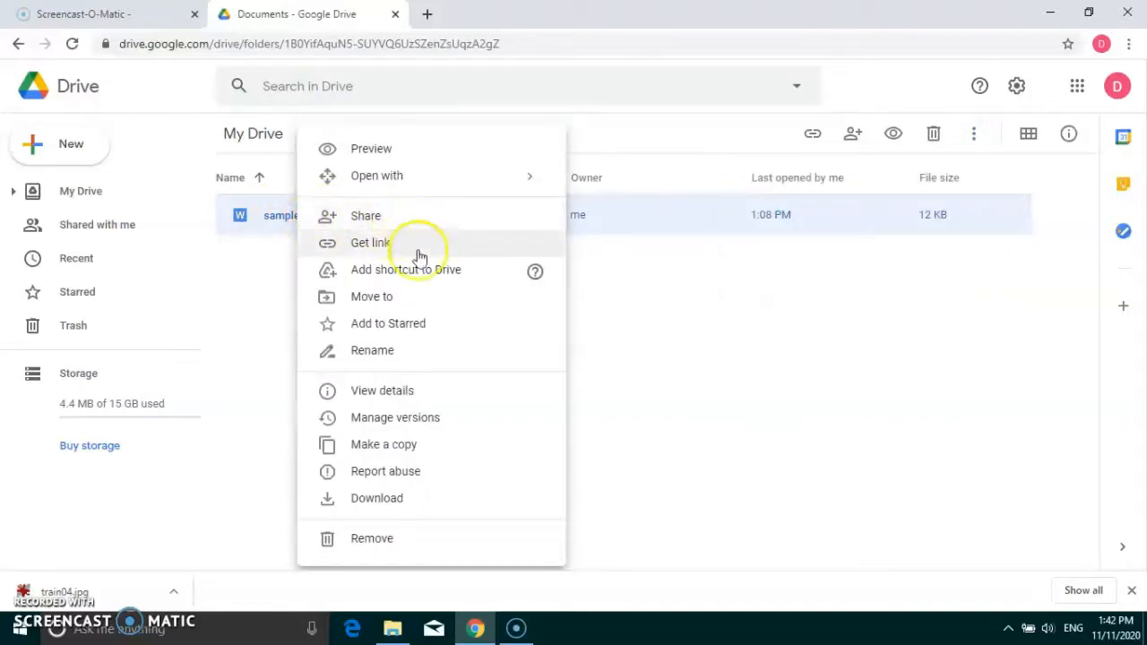
pyautogui.click(377, 352)
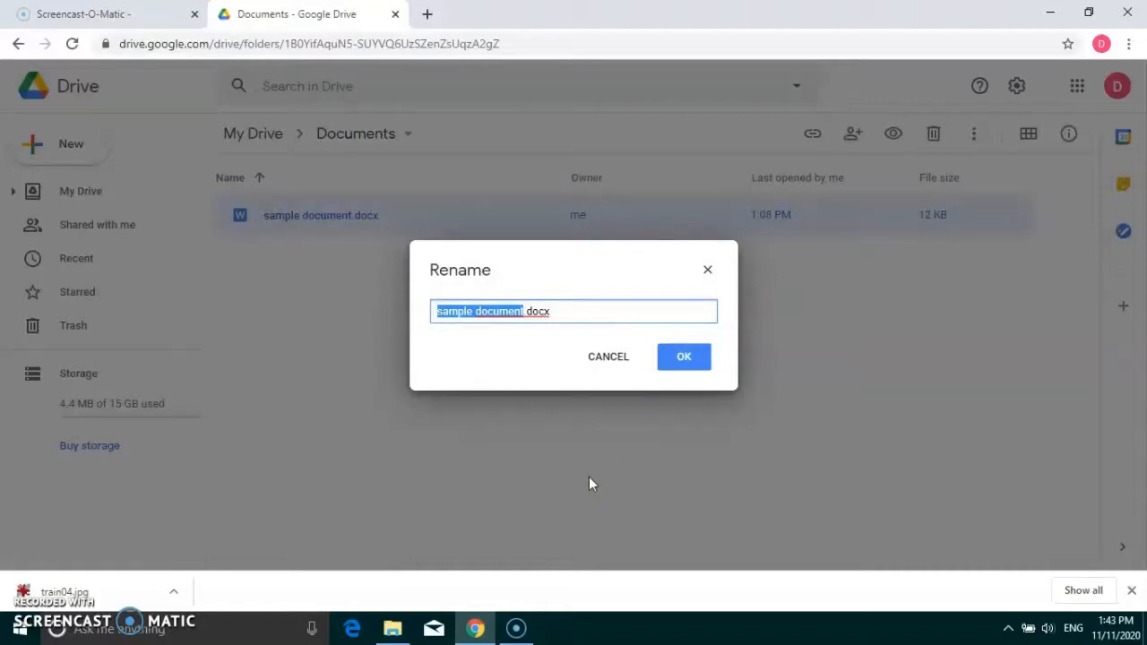
pyautogui.write("Dave's")
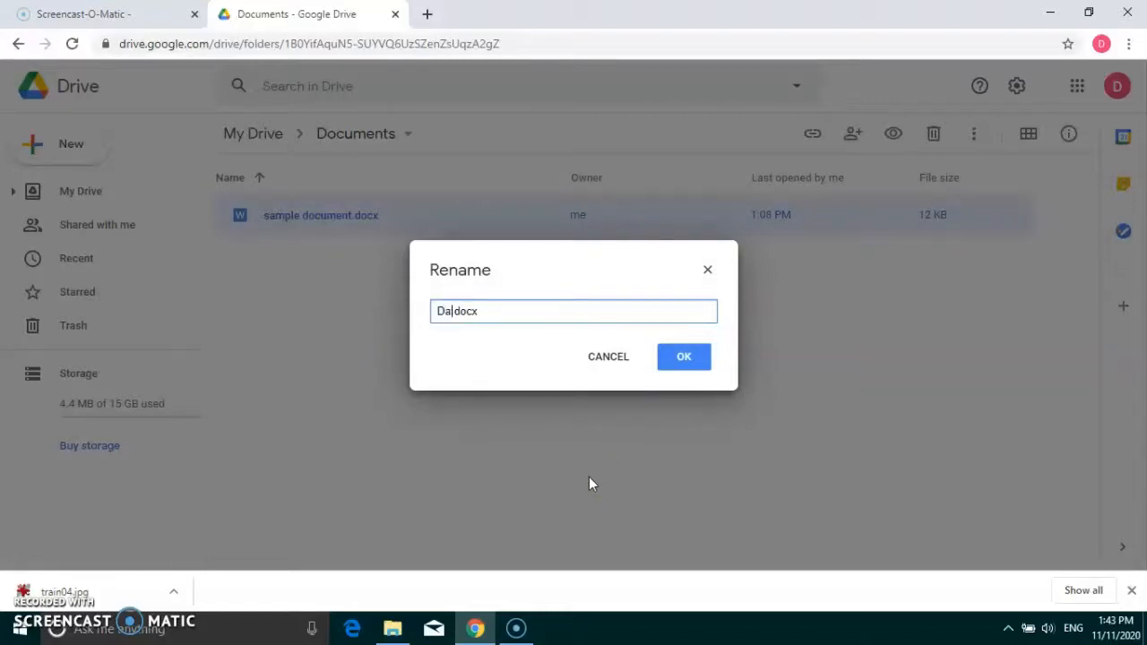
pyautogui.write(' excellent story')
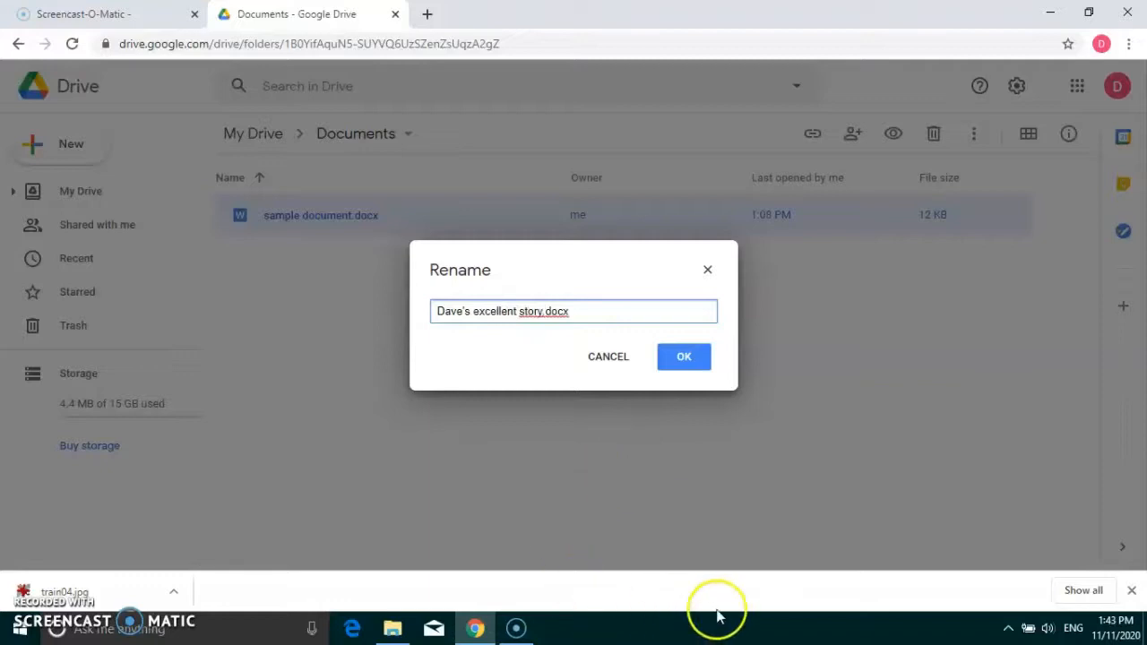
pyautogui.click(685, 357)
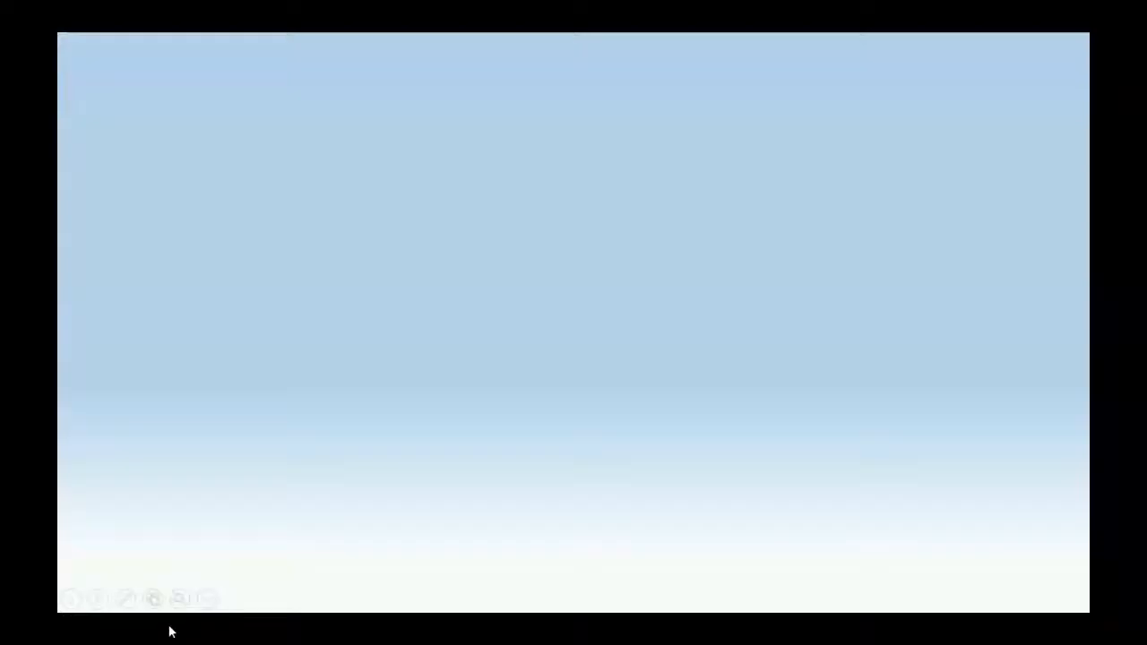
pyautogui.press('Right')
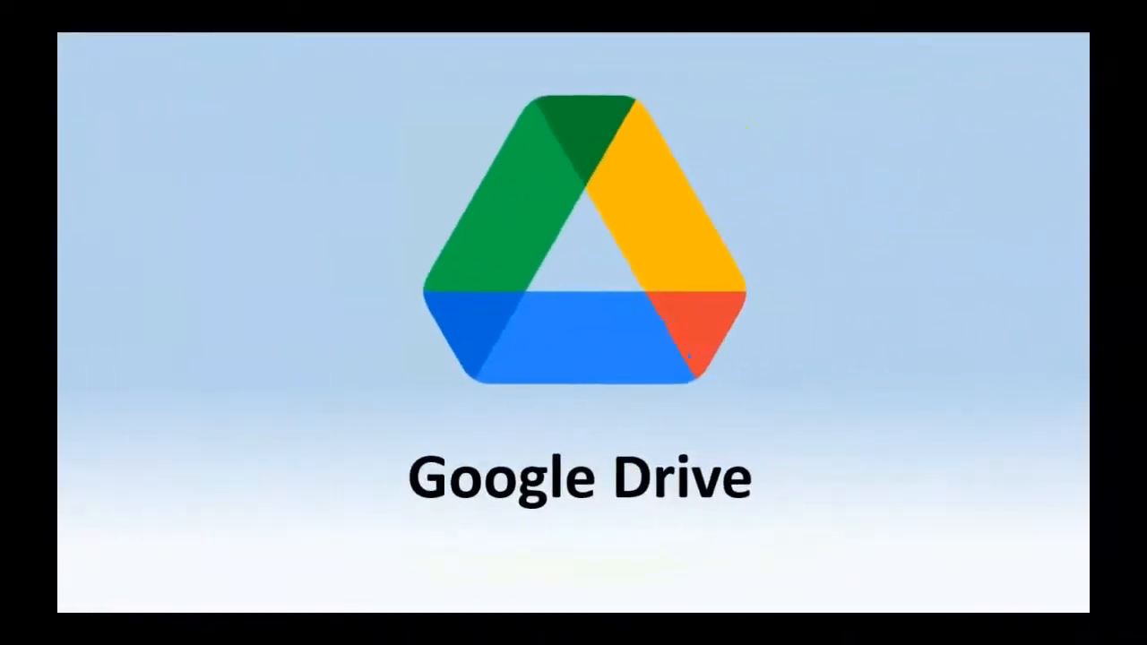
pyautogui.press('Right')
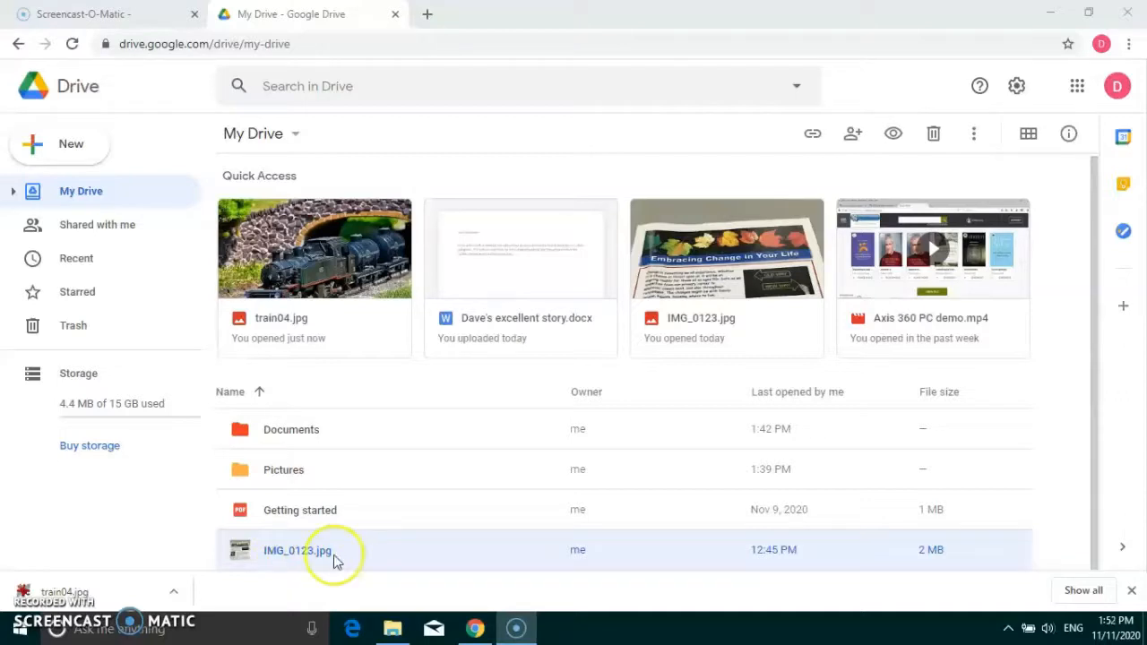
# - Move IMG_0123.jpg from My Drive to the trash and look for it in the Trash list
pyautogui.click(275, 553)
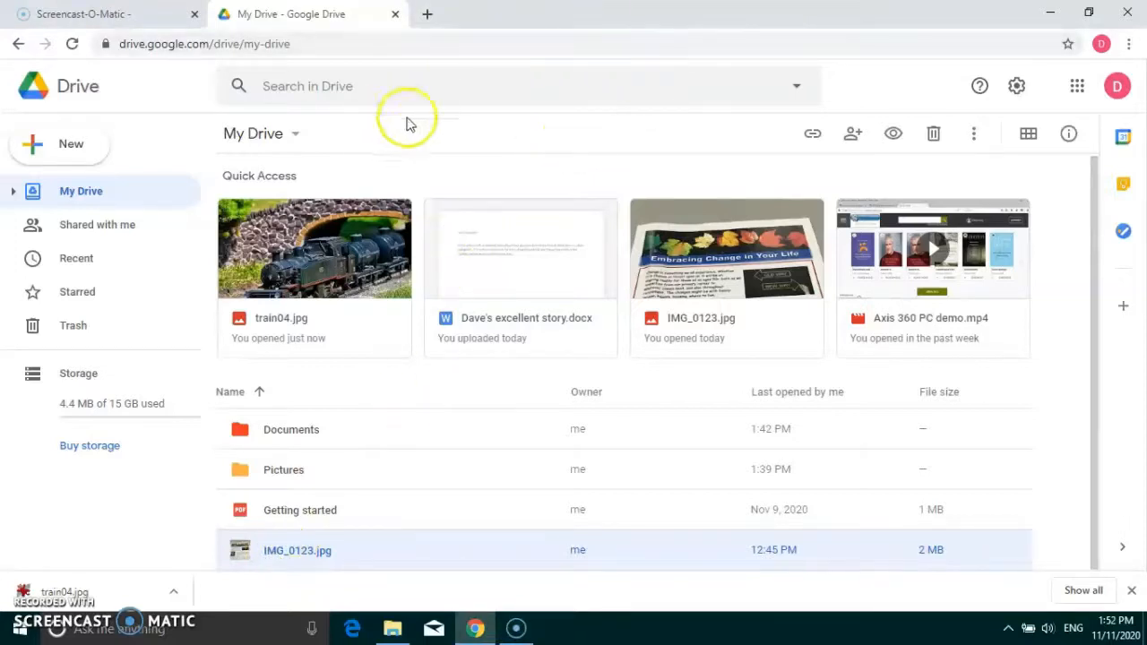
pyautogui.click(933, 137)
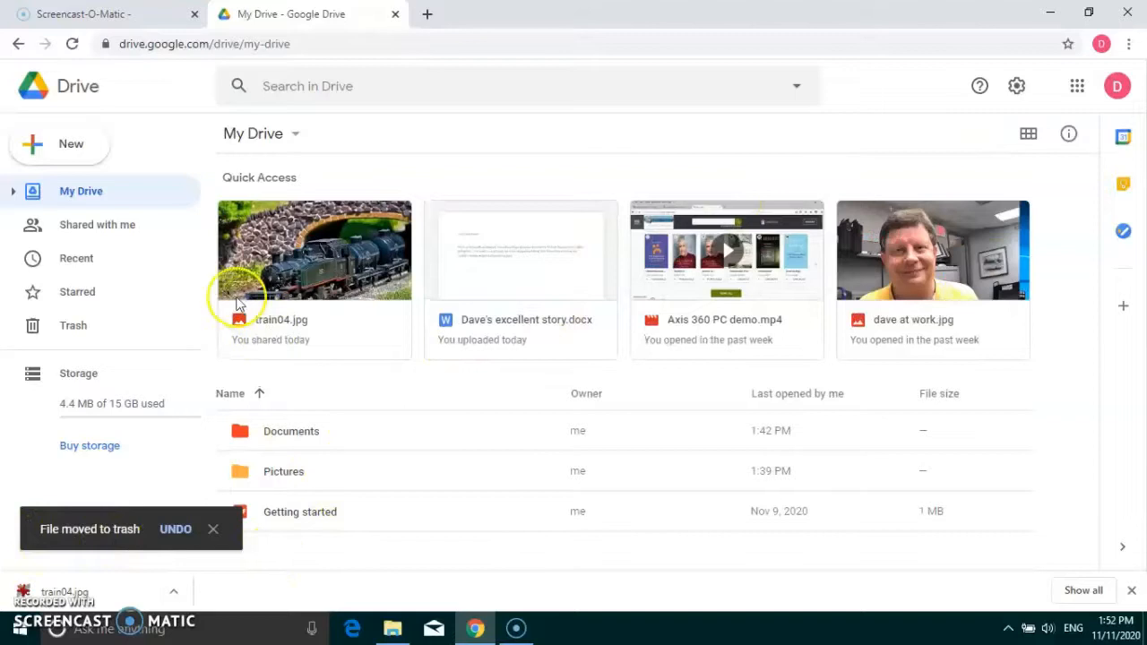
pyautogui.click(71, 327)
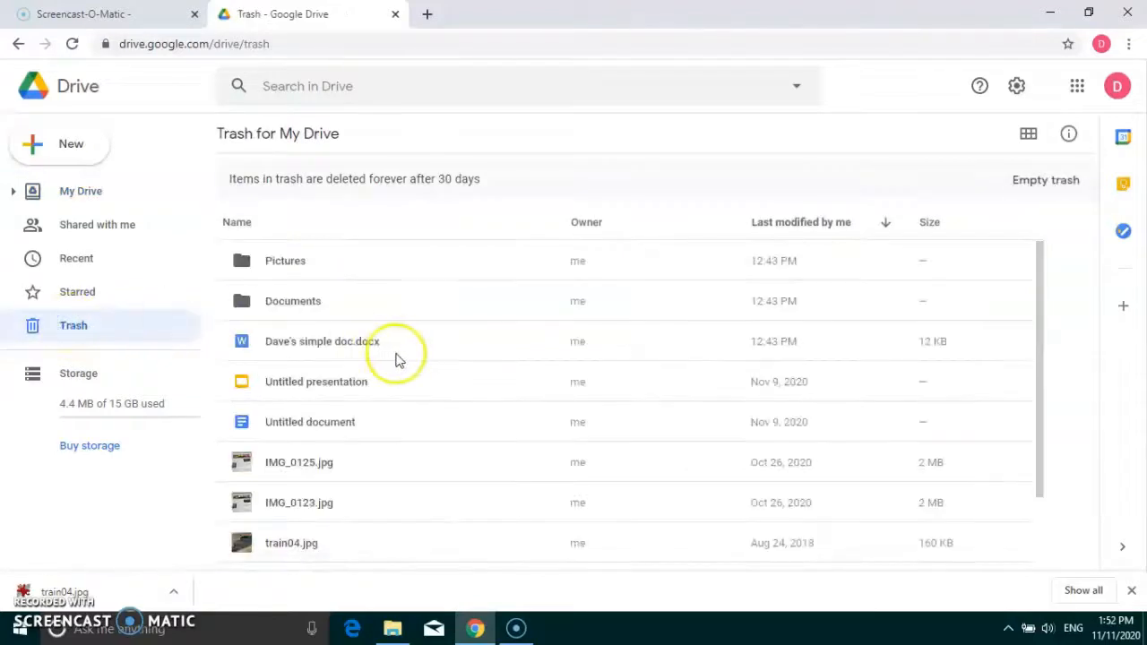
pyautogui.scroll(-1, 439, 315)
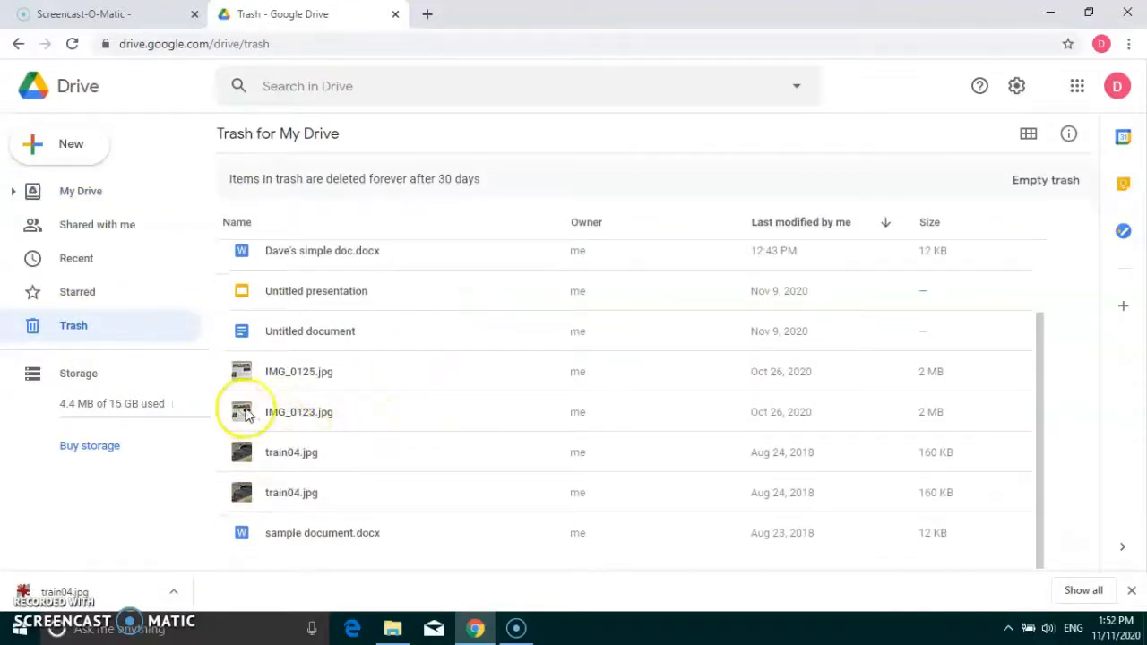
pyautogui.scroll(1, 356, 429)
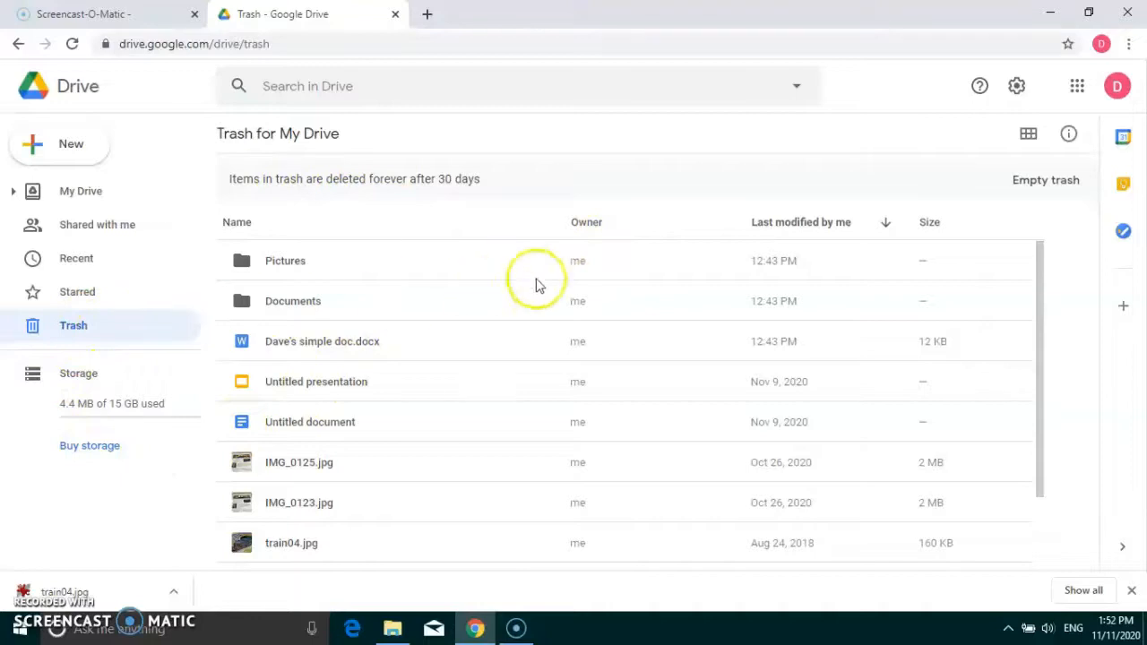
# - Start emptying the trash and cancel the permanent deletion
pyautogui.click(1039, 182)
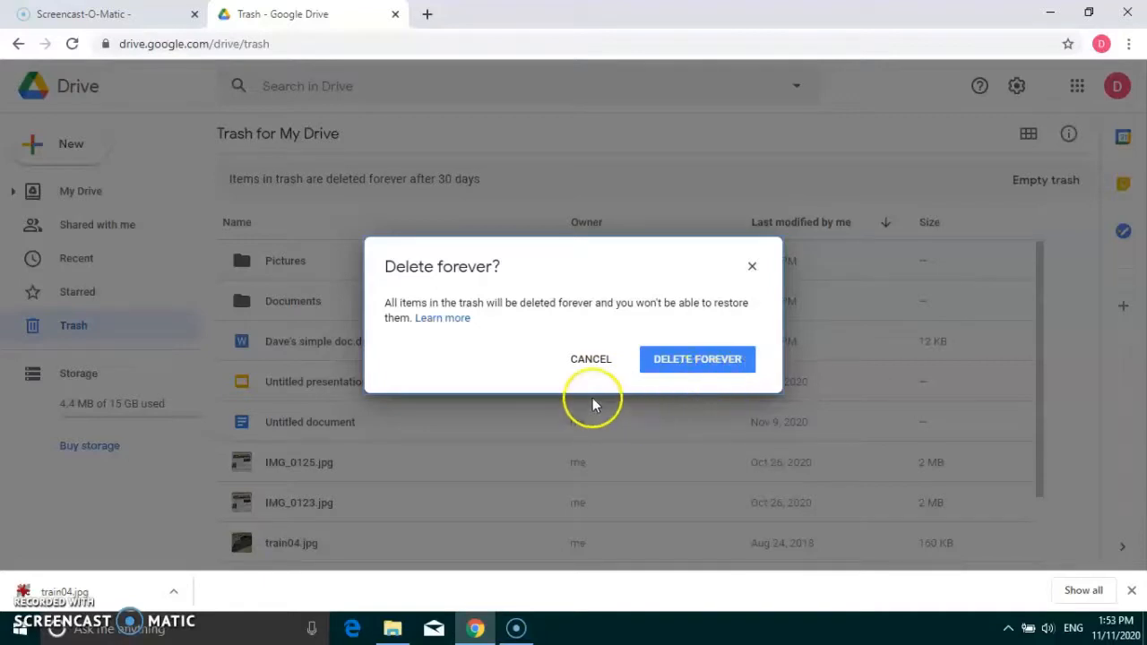
pyautogui.click(592, 360)
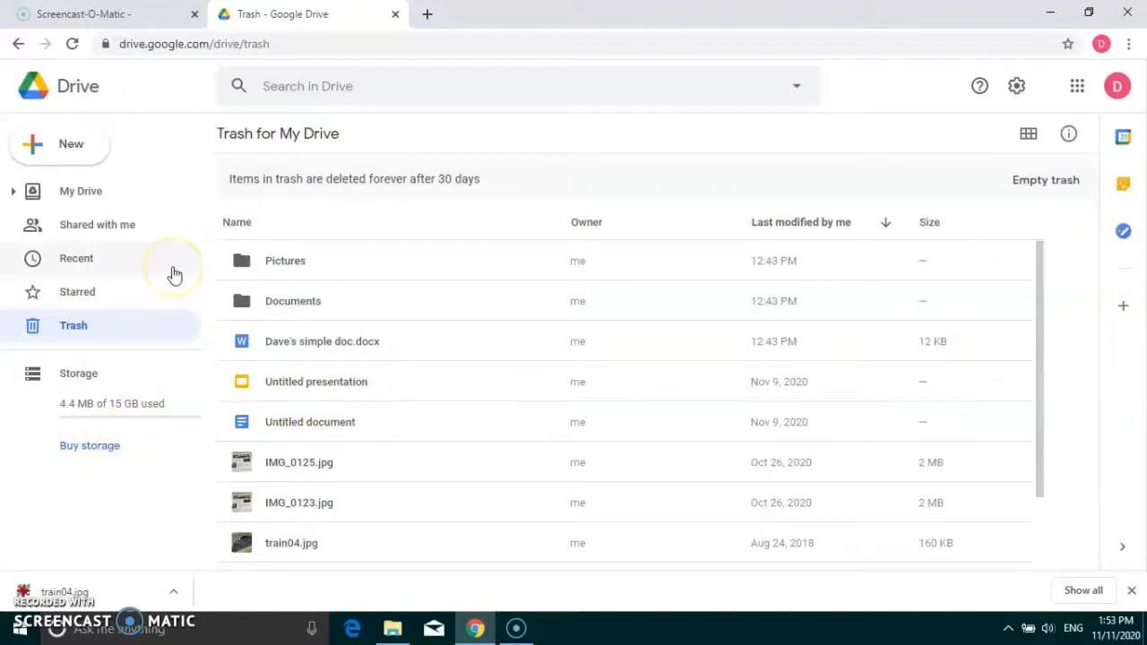
# - Return to My Drive, open the option to buy storage, and examine the Google One plans with their sizes, prices and benefits
pyautogui.click(81, 86)
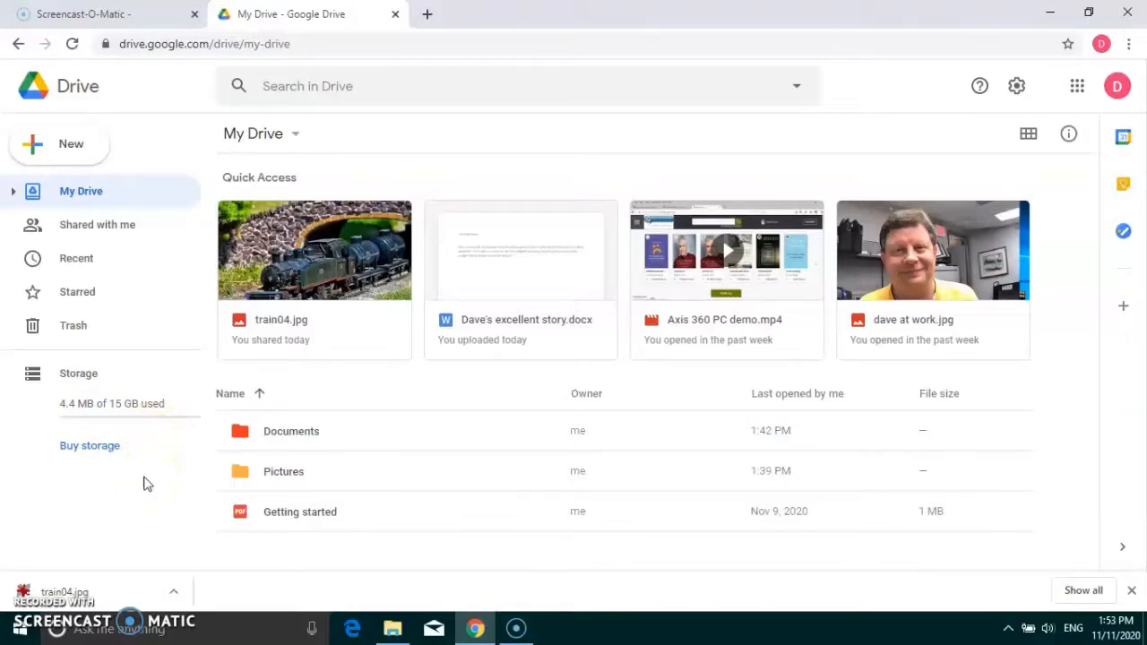
pyautogui.click(87, 448)
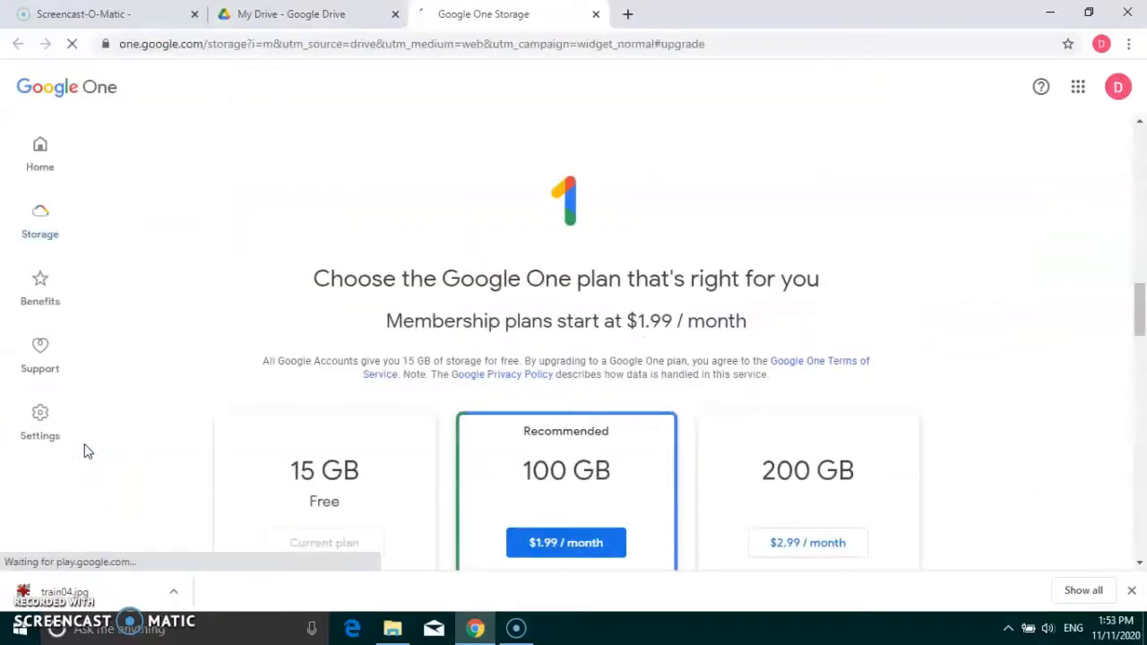
pyautogui.scroll(-2, 439, 401)
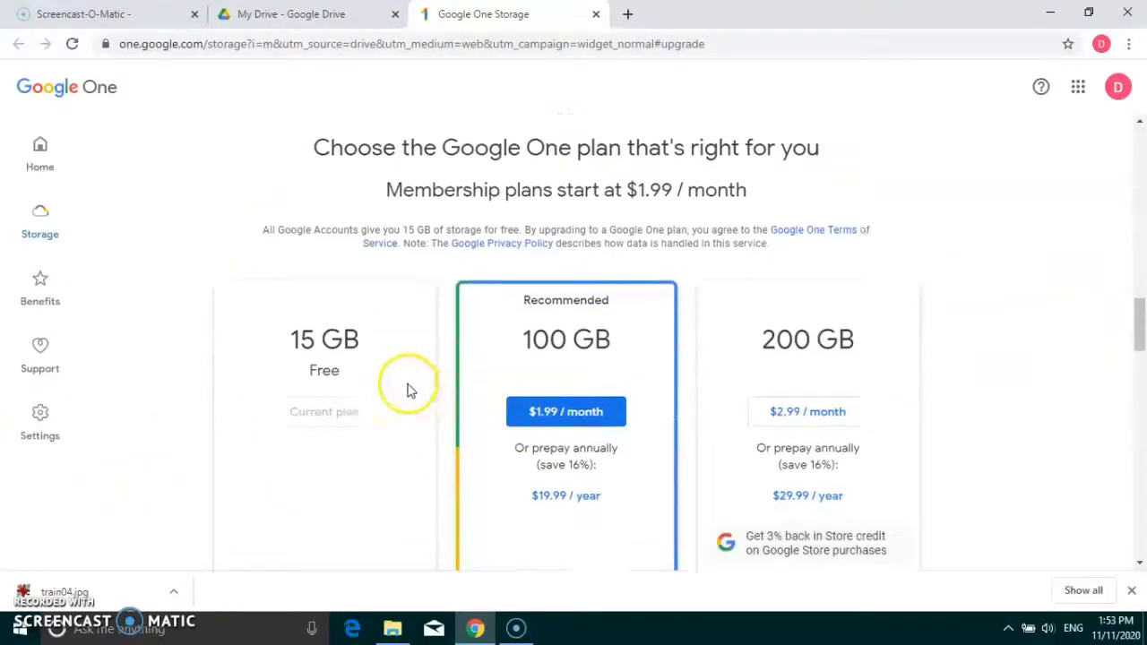
pyautogui.scroll(-1, 402, 386)
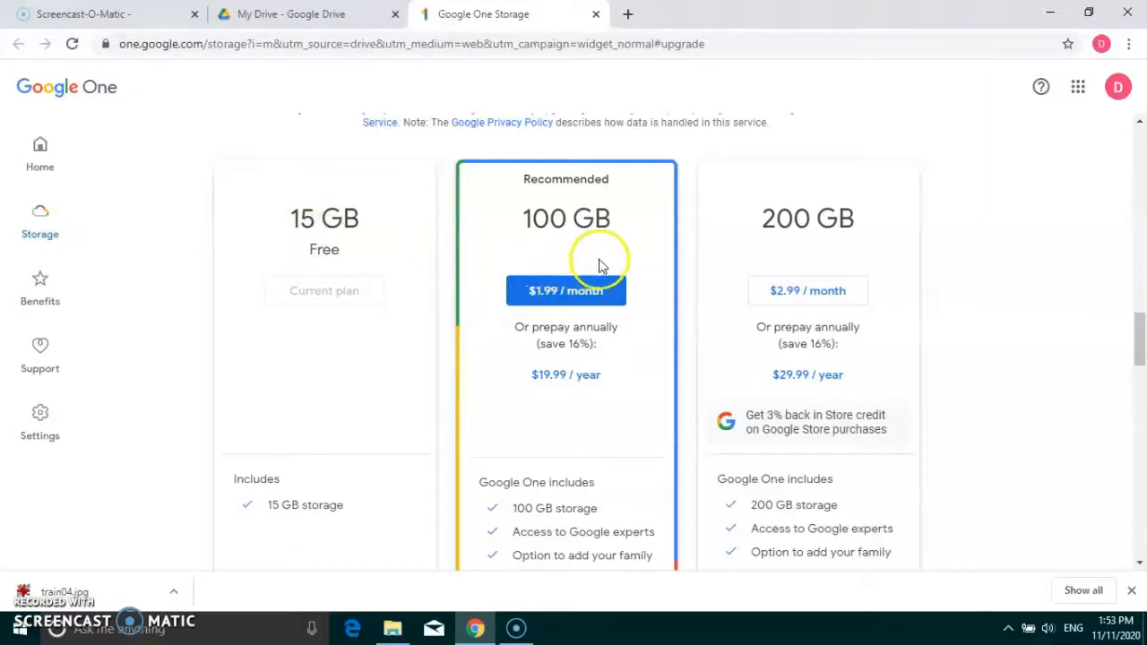
pyautogui.scroll(-1, 606, 268)
pyautogui.scroll(-1, 606, 268)
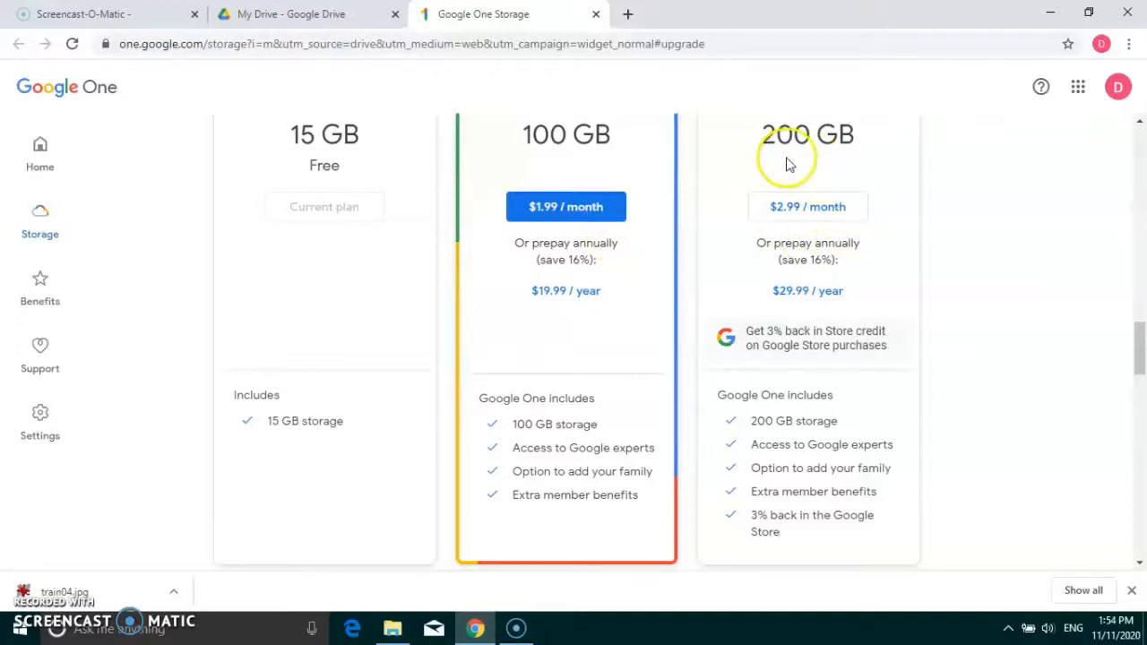
pyautogui.scroll(-3, 885, 261)
pyautogui.scroll(10, 885, 266)
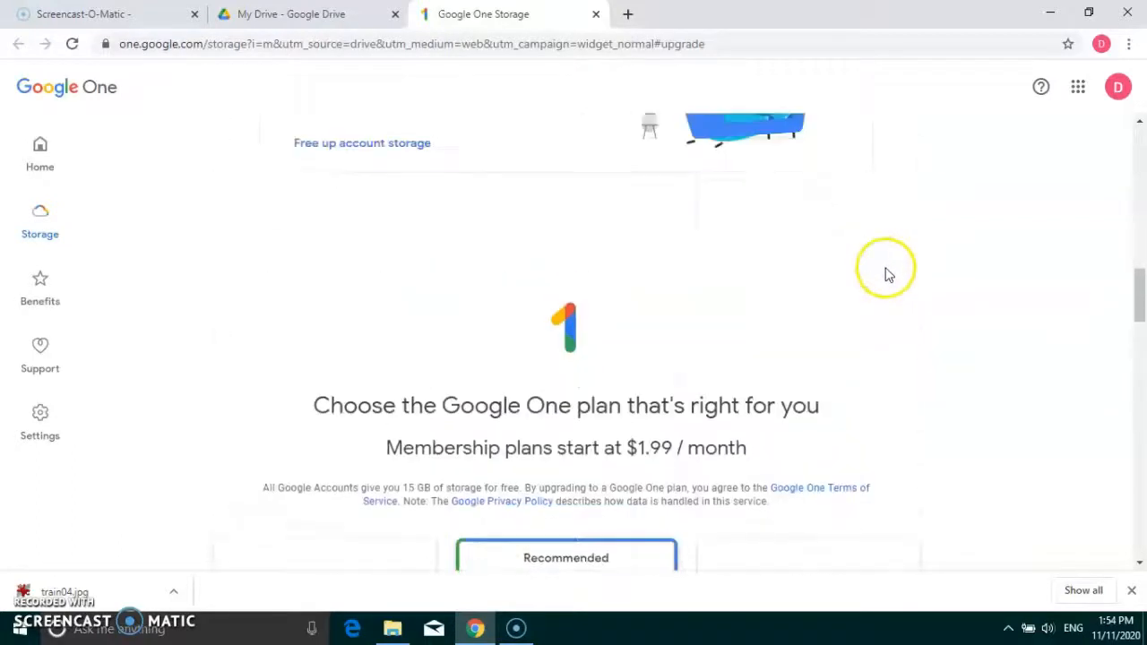
pyautogui.scroll(4, 885, 266)
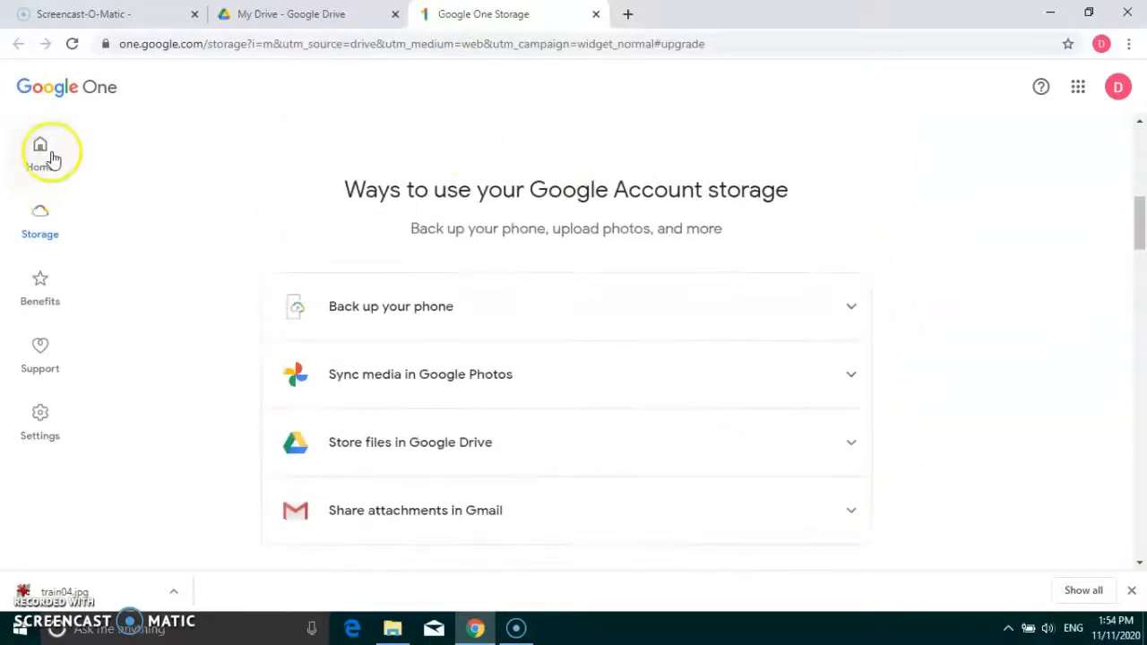